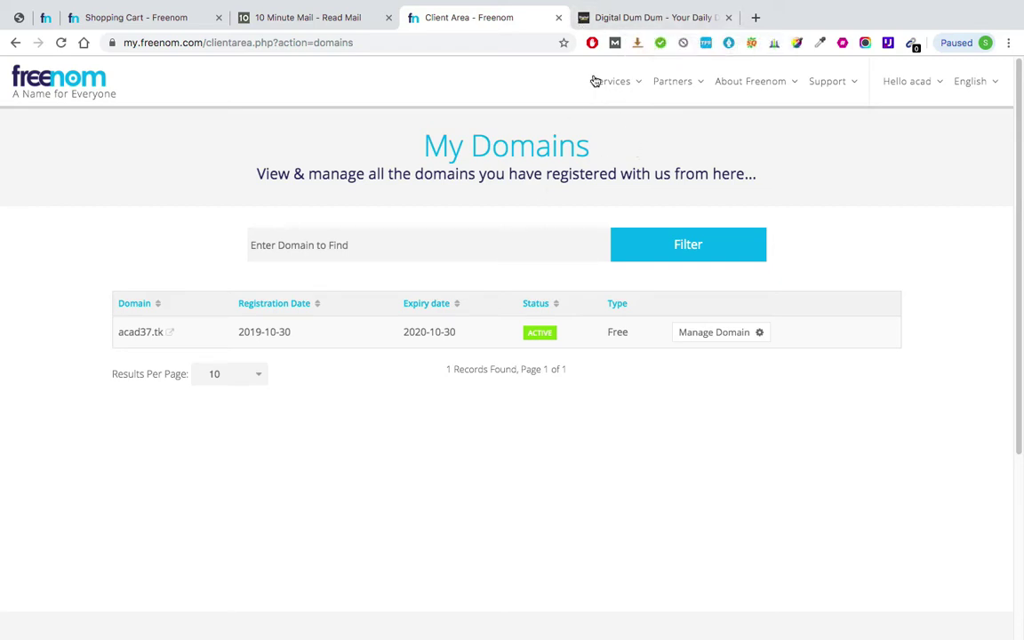
- Switch to the Digital Dum Dum blog and dismiss its newsletter signup popup
{"action": "left_click", "coordinate": [644, 17]}
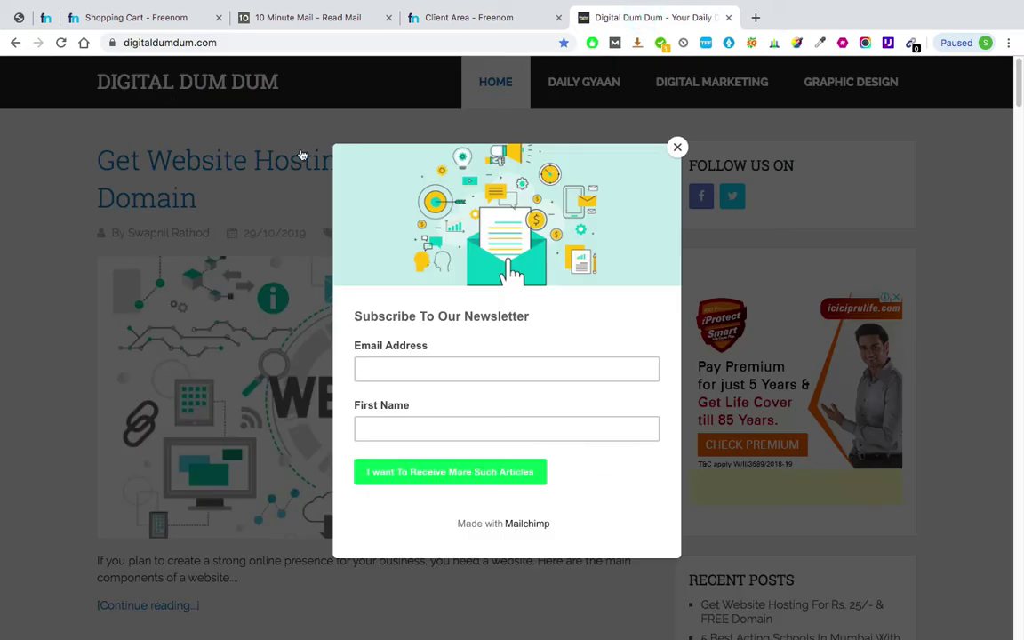
{"action": "left_click", "coordinate": [675, 145]}
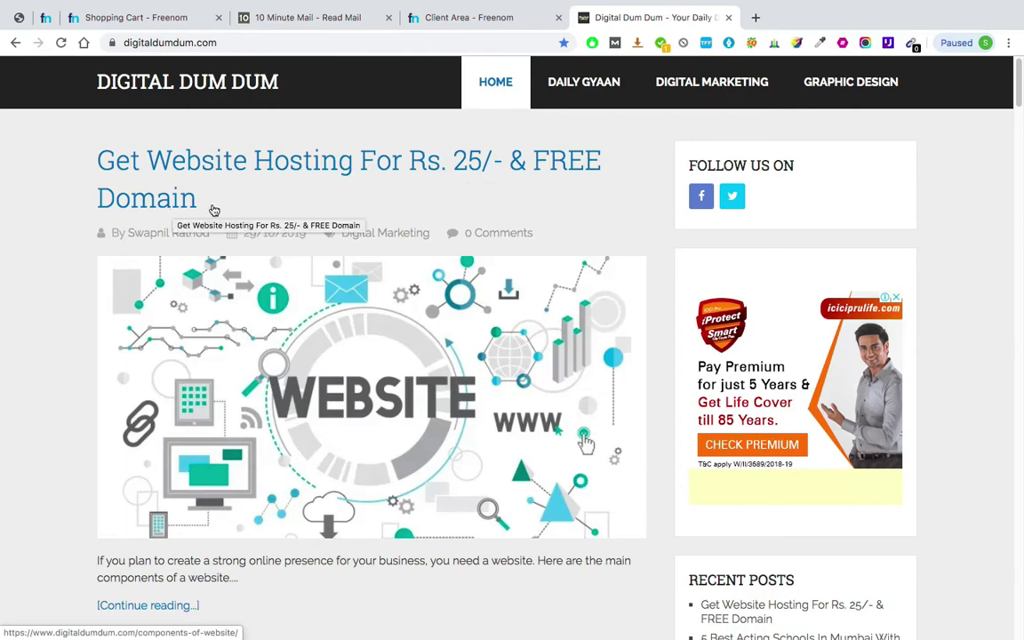
{"action": "scroll", "coordinate": [227, 373], "scroll_direction": "down", "scroll_amount": 3}
{"action": "scroll", "coordinate": [227, 373], "scroll_direction": "down", "scroll_amount": 4}
{"action": "scroll", "coordinate": [205, 266], "scroll_direction": "up", "scroll_amount": 8}
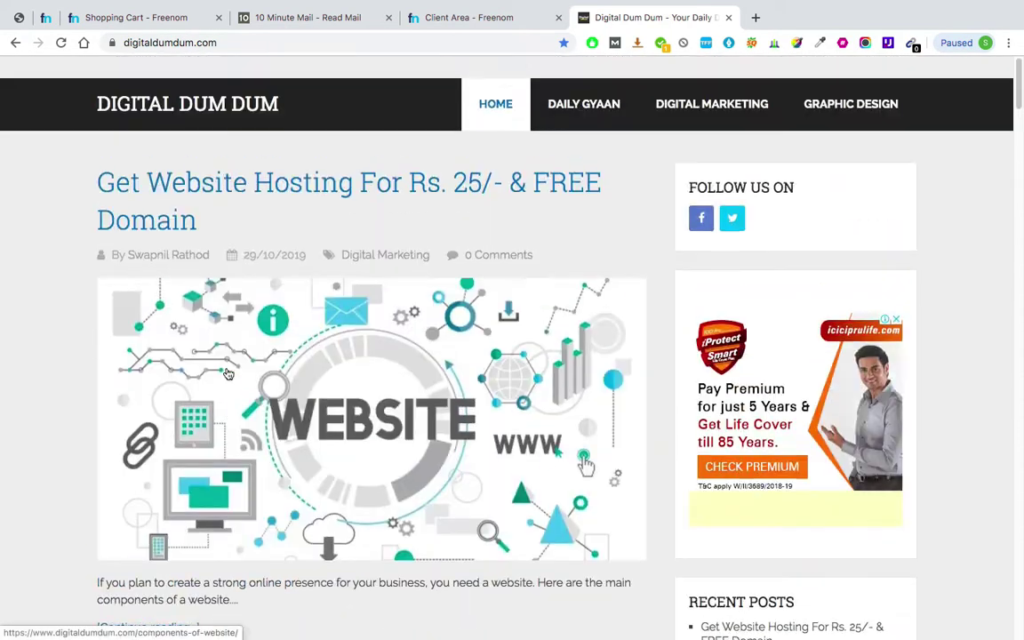
- Open the Rs. 25 hosting post and jump to its Server / Hosting section
{"action": "left_click", "coordinate": [278, 161]}
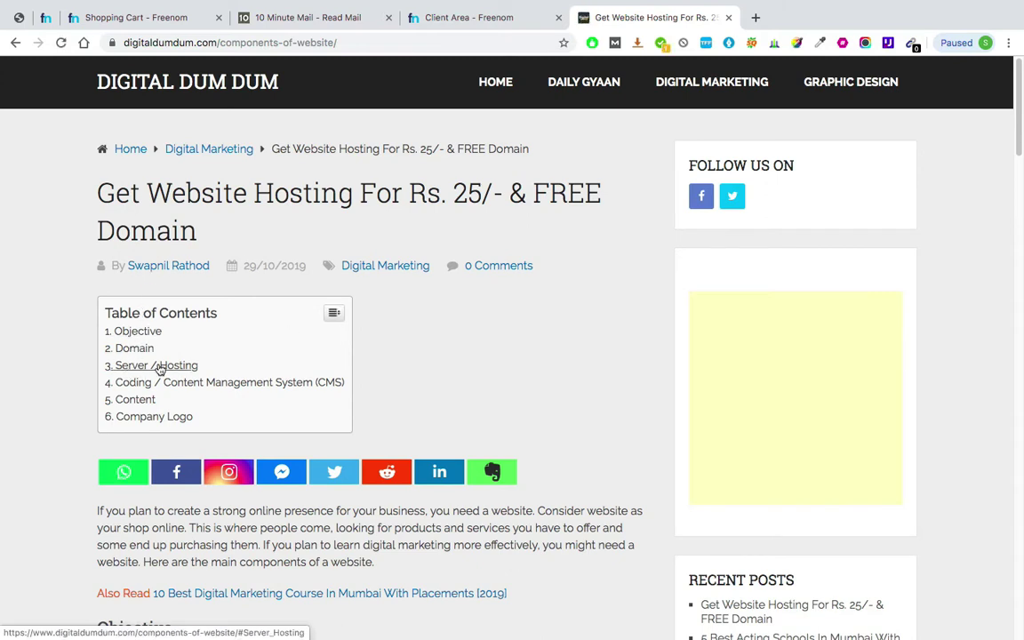
{"action": "left_click", "coordinate": [160, 368]}
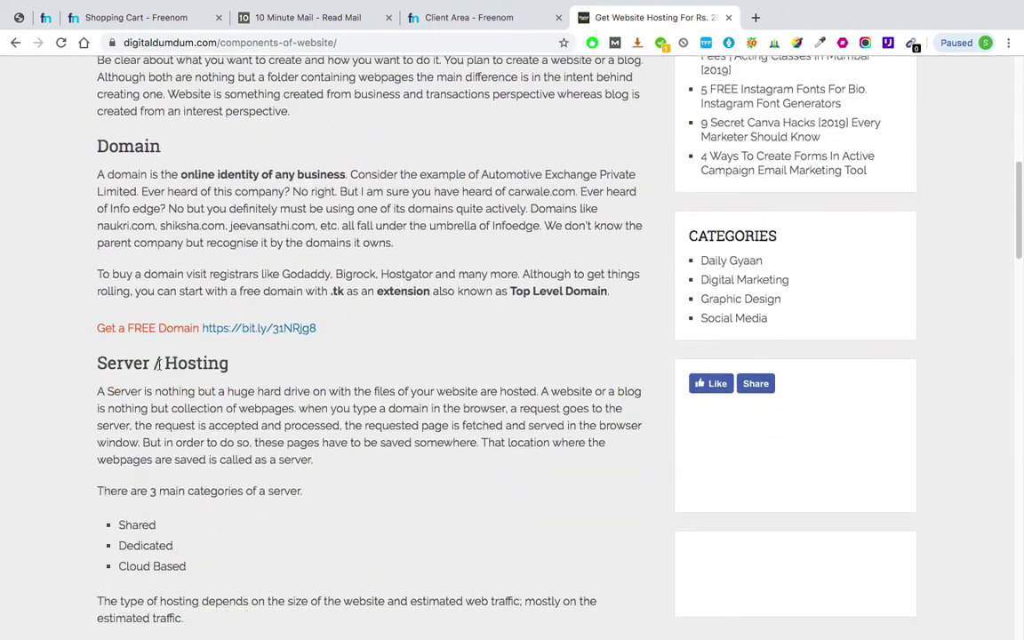
{"action": "scroll", "coordinate": [203, 209], "scroll_direction": "down", "scroll_amount": 5}
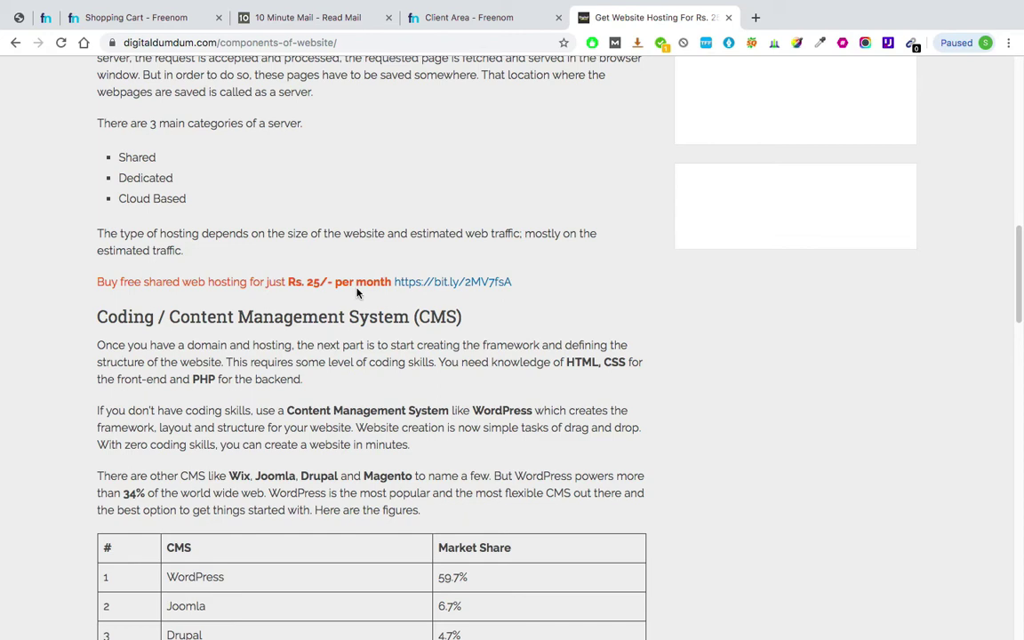
- Follow the blog's bit.ly offer link to Blue Geek Hosting and view the Standard Shared Hosting plans
{"action": "left_click", "coordinate": [458, 283]}
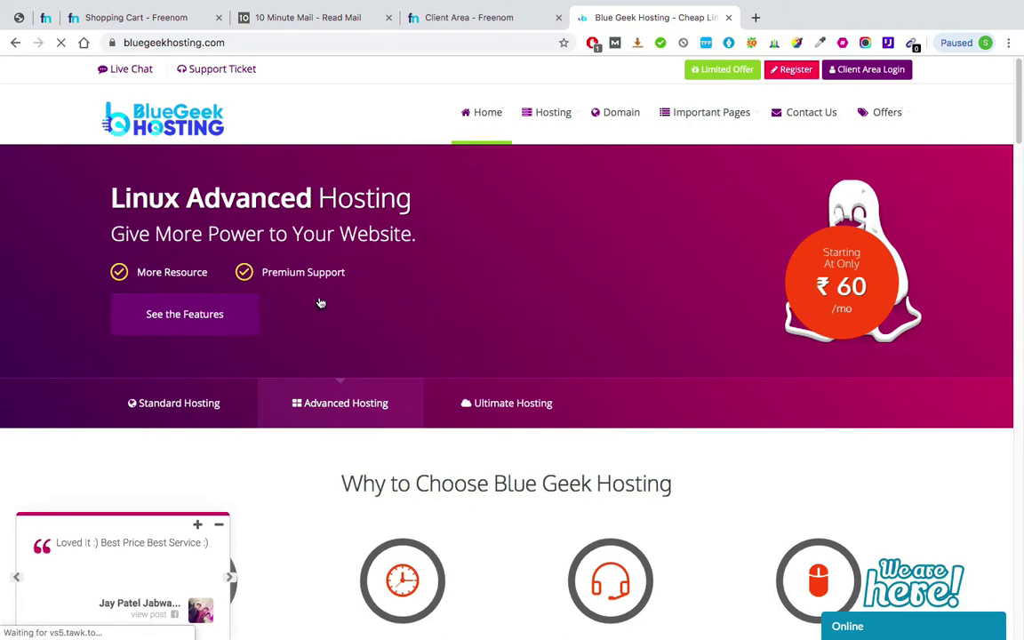
{"action": "left_click", "coordinate": [164, 405]}
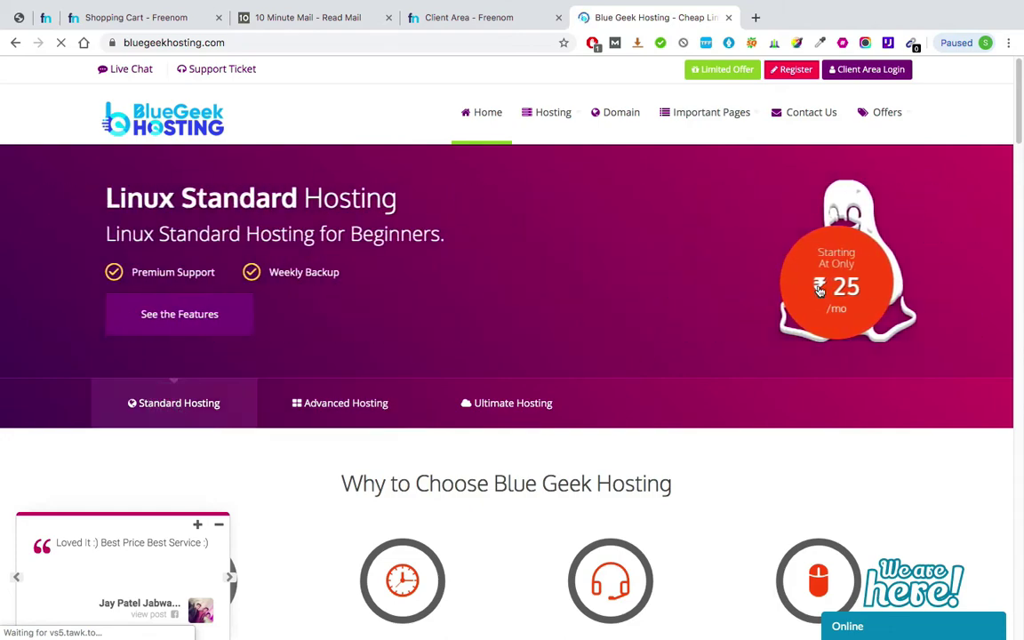
{"action": "scroll", "coordinate": [296, 294], "scroll_direction": "down", "scroll_amount": 8}
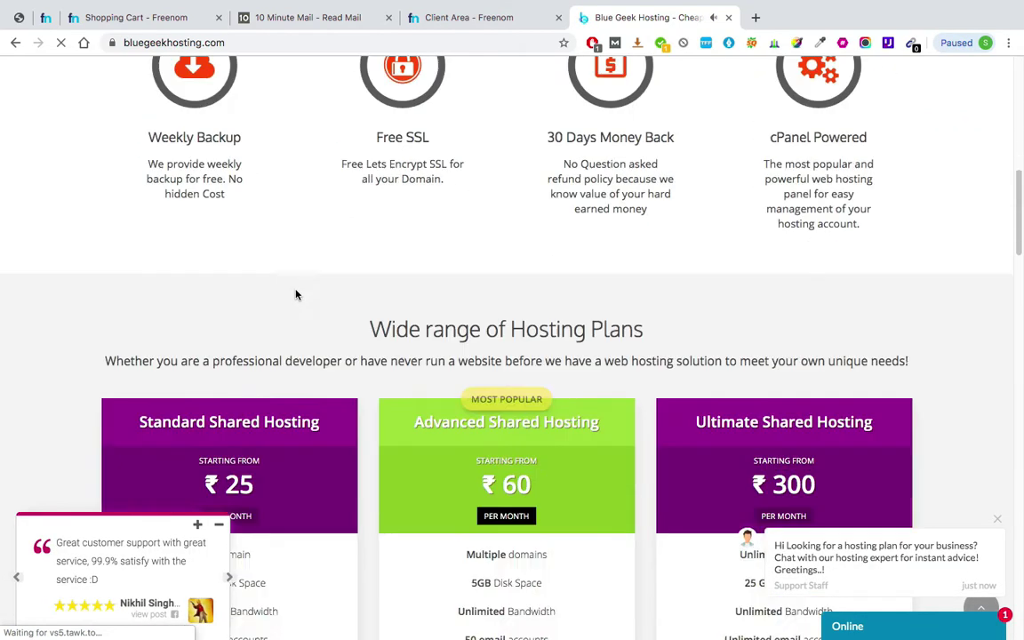
{"action": "scroll", "coordinate": [296, 294], "scroll_direction": "down", "scroll_amount": 4}
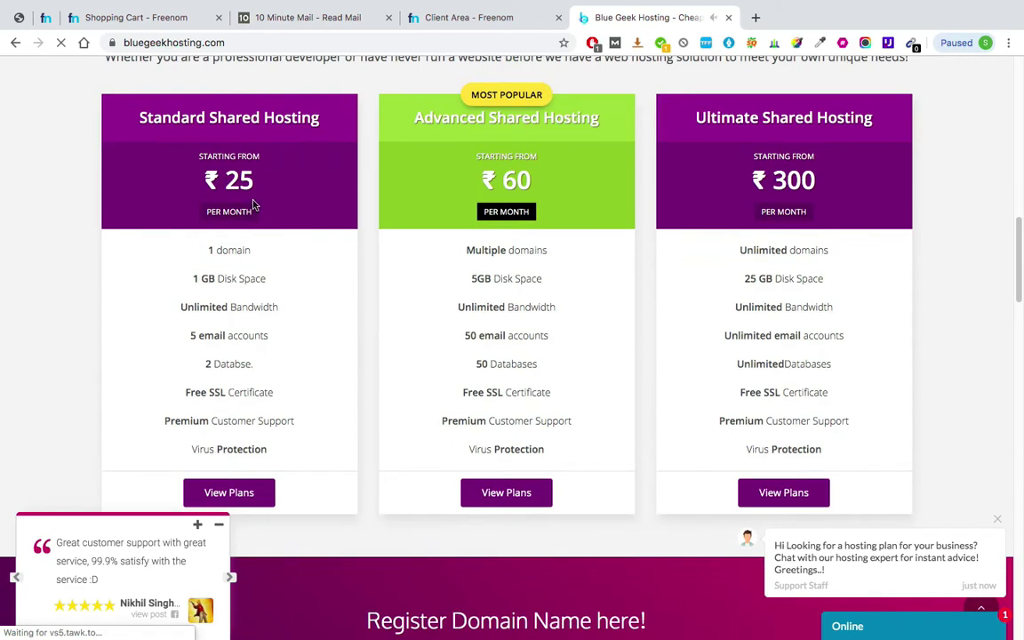
{"action": "scroll", "coordinate": [254, 206], "scroll_direction": "down", "scroll_amount": 1}
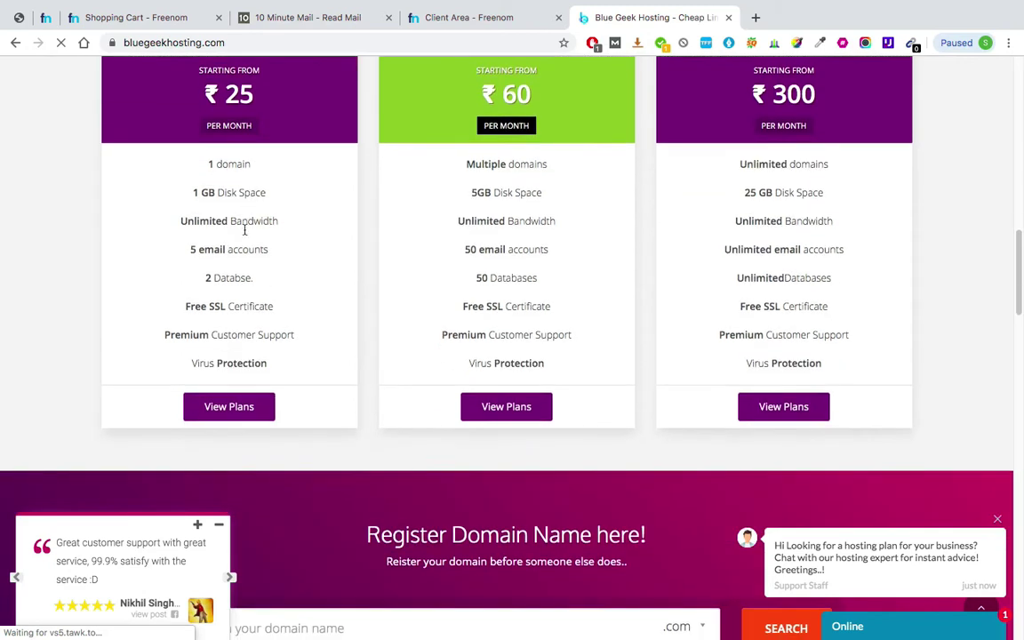
{"action": "left_click", "coordinate": [226, 409]}
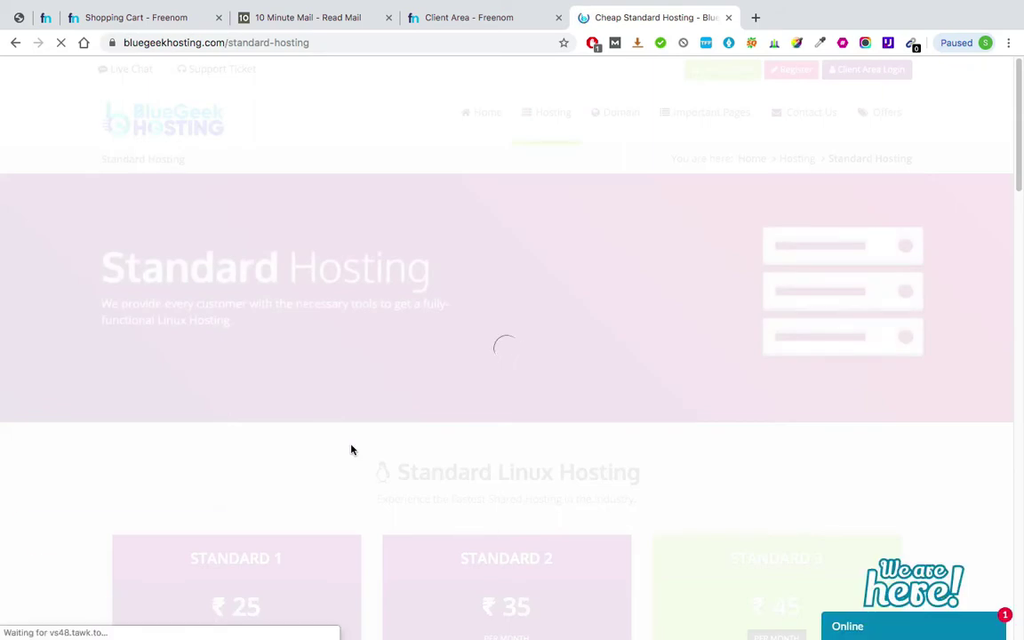
- Scroll to the Standard plan cards and highlight Standard 3's 25 Email Address and cPanel Powered features
{"action": "scroll", "coordinate": [350, 450], "scroll_direction": "down", "scroll_amount": 2}
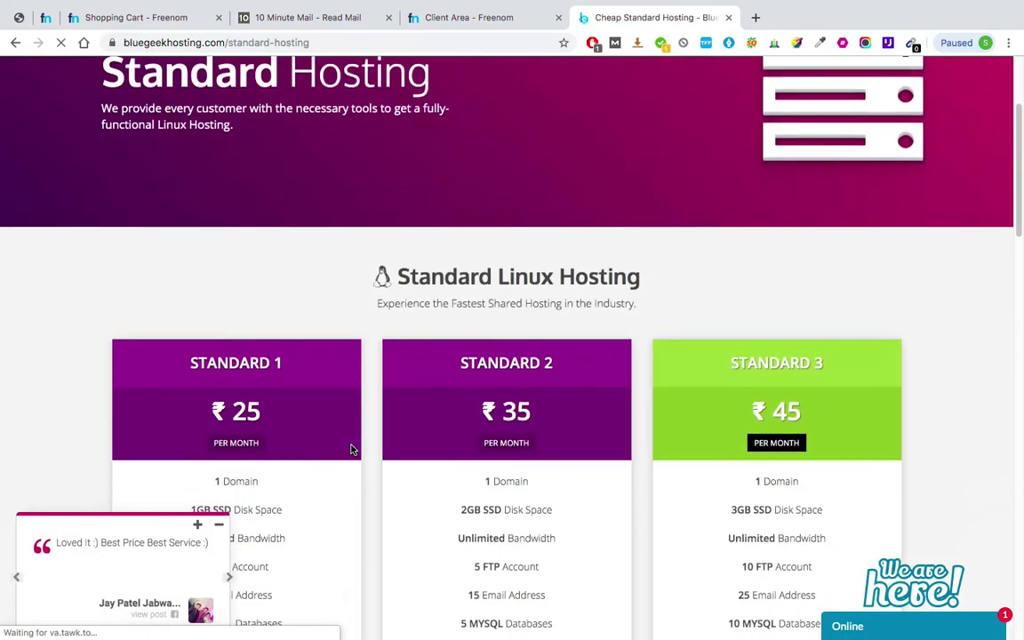
{"action": "scroll", "coordinate": [351, 450], "scroll_direction": "down", "scroll_amount": 3}
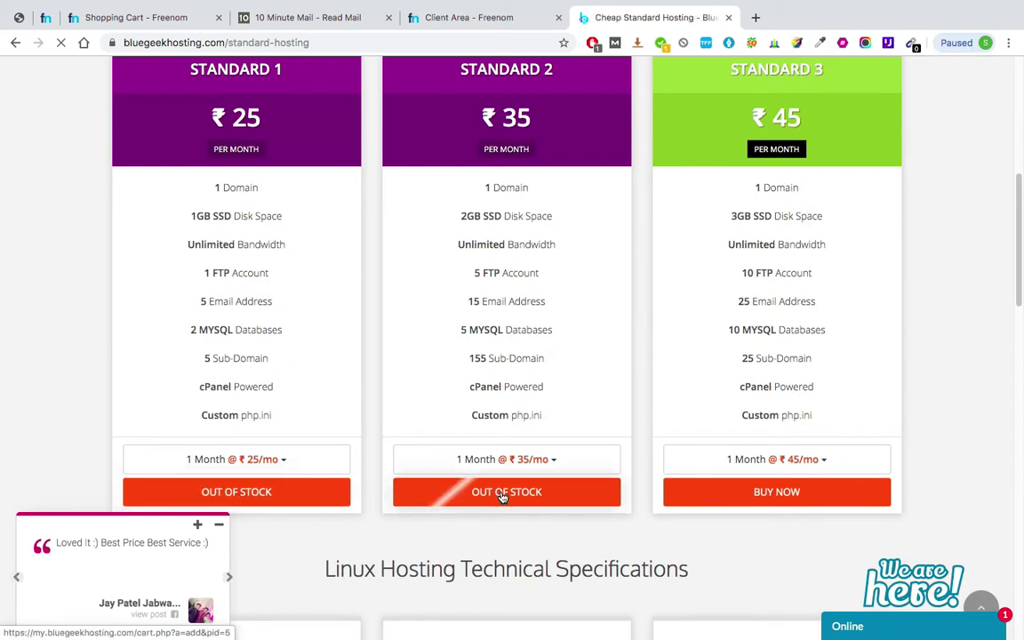
{"action": "scroll", "coordinate": [687, 192], "scroll_direction": "up", "scroll_amount": 1}
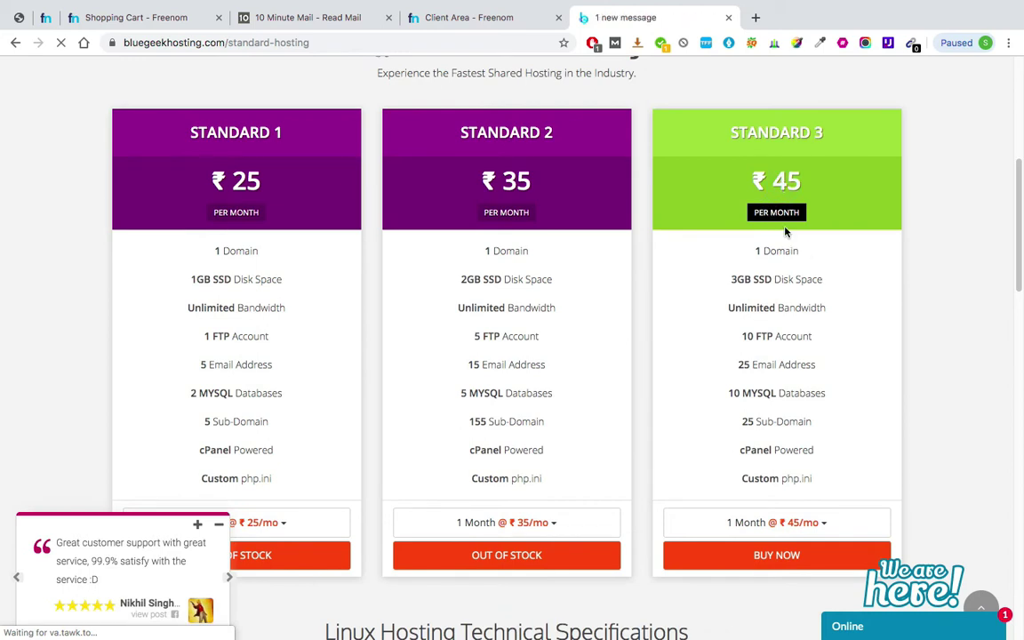
{"action": "left_click_drag", "start_coordinate": [798, 251], "coordinate": [754, 251]}
{"action": "scroll", "coordinate": [746, 222], "scroll_direction": "down", "scroll_amount": 3}
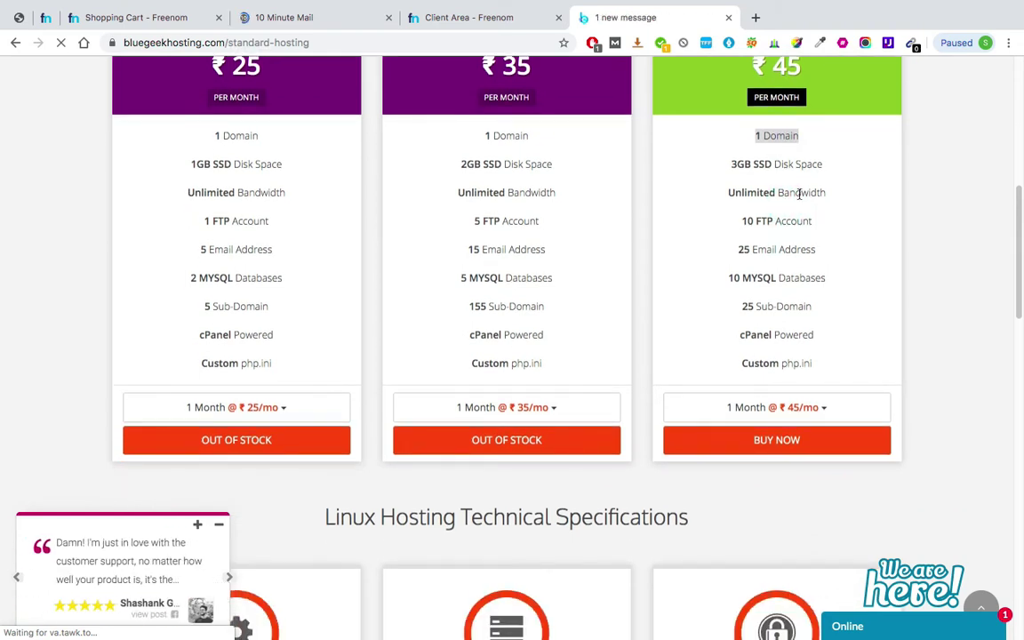
{"action": "scroll", "coordinate": [782, 204], "scroll_direction": "down", "scroll_amount": 1}
{"action": "triple_click", "coordinate": [768, 219]}
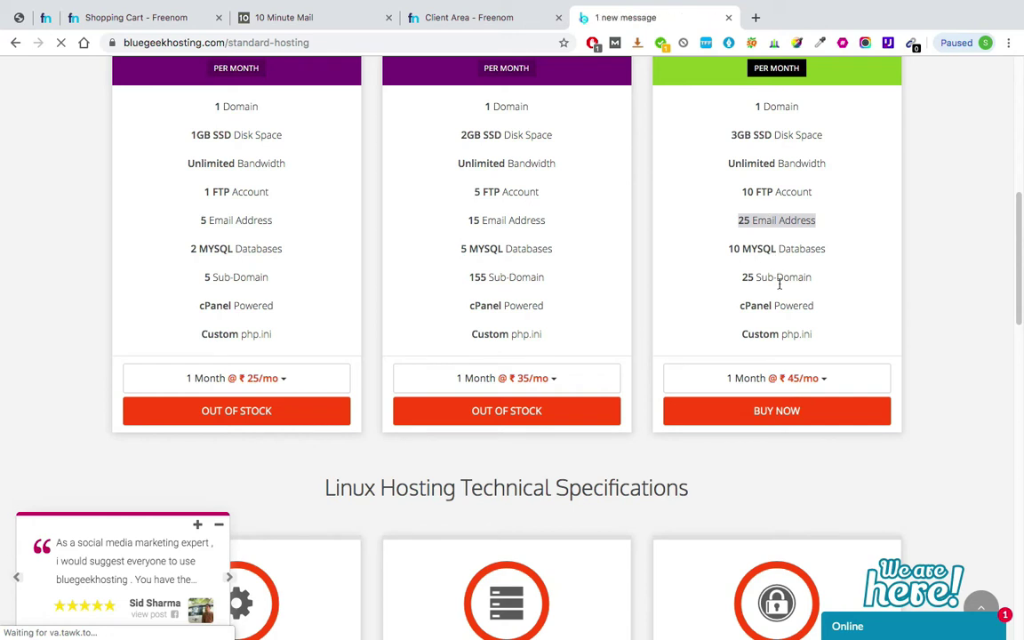
{"action": "triple_click", "coordinate": [756, 306]}
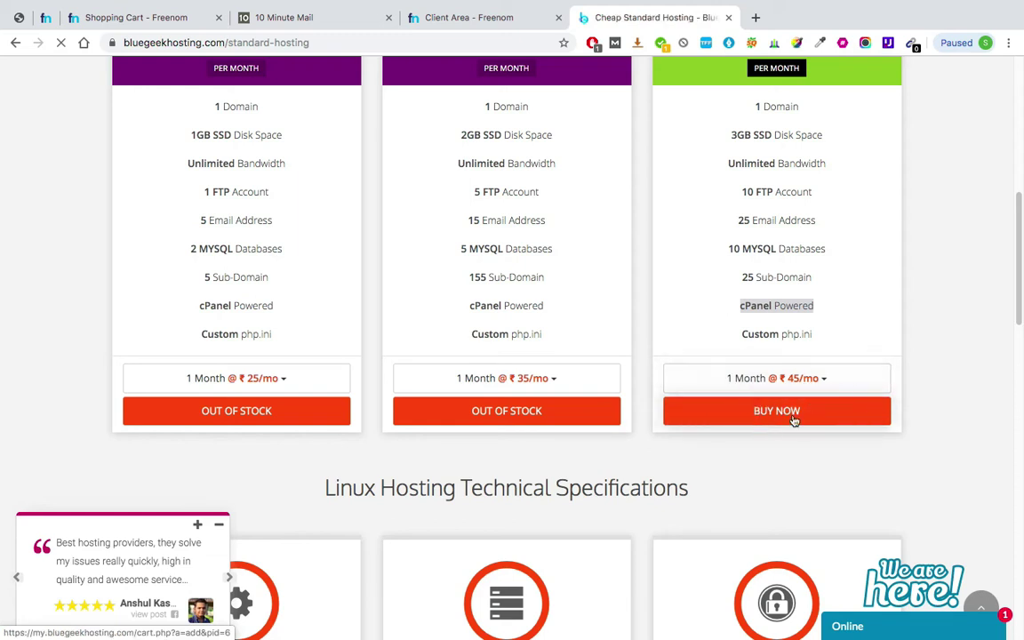
- Add the Standard 3 plan to the cart, then go back to Freenom's My Domains list
{"action": "left_click", "coordinate": [826, 413]}
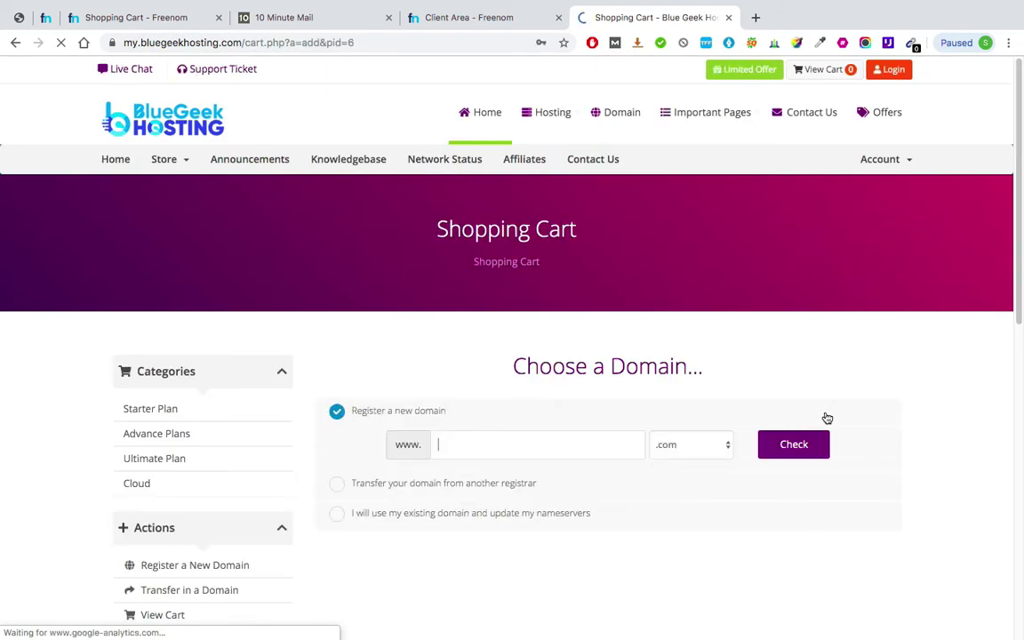
{"action": "scroll", "coordinate": [826, 418], "scroll_direction": "down", "scroll_amount": 3}
{"action": "scroll", "coordinate": [512, 361], "scroll_direction": "up", "scroll_amount": 3, "text": "ctrl"}
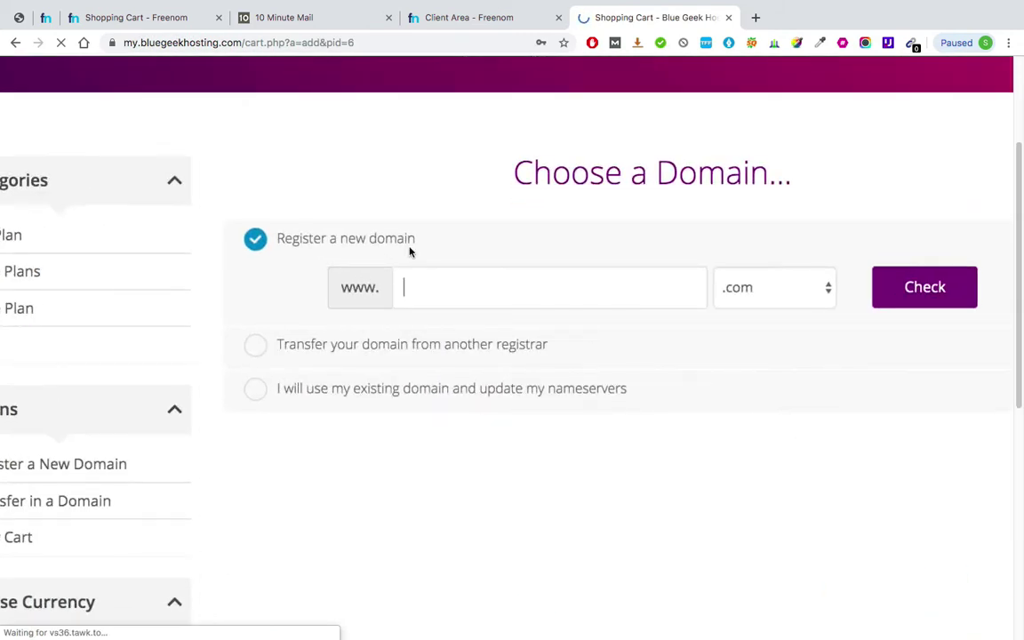
{"action": "left_click", "coordinate": [486, 20]}
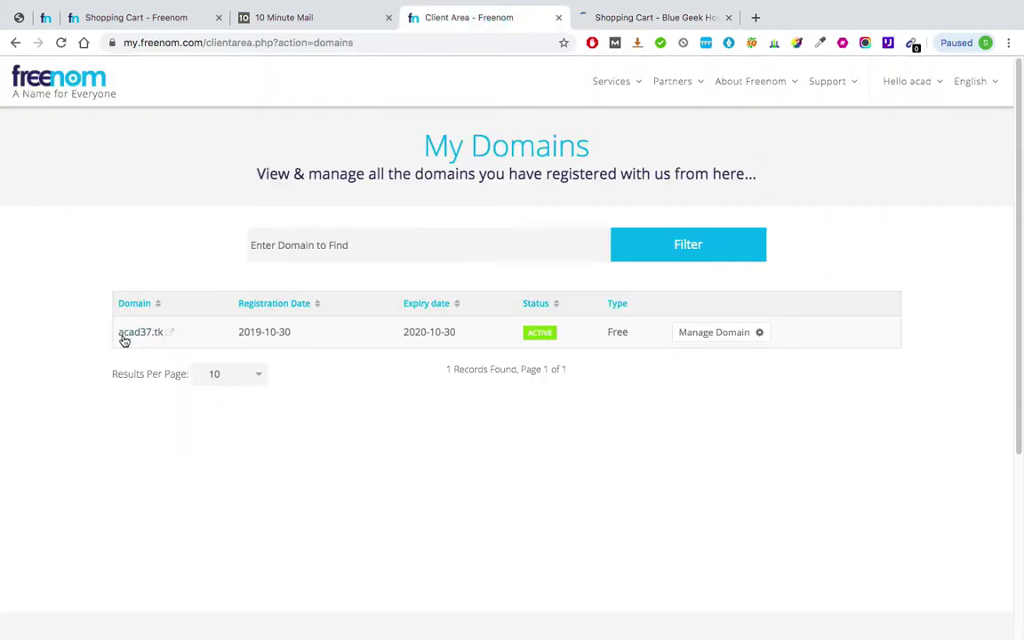
- Copy the domain name acad37.tk from Freenom and return to the Blue Geek Hosting cart
{"action": "left_click_drag", "start_coordinate": [121, 340], "coordinate": [164, 332]}
{"action": "key", "text": "super+c"}
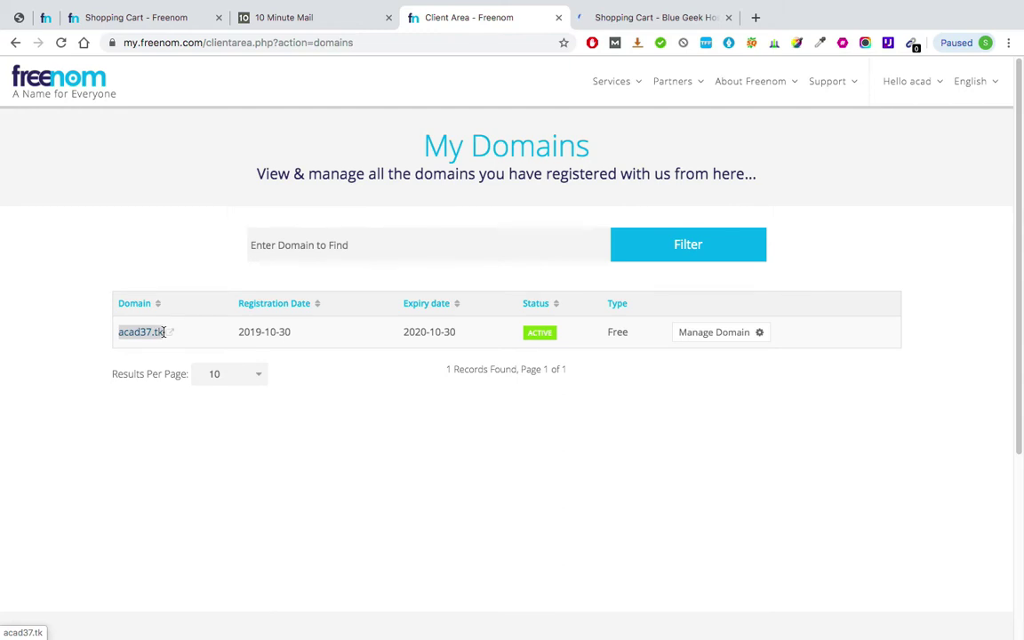
{"action": "left_click", "coordinate": [632, 18]}
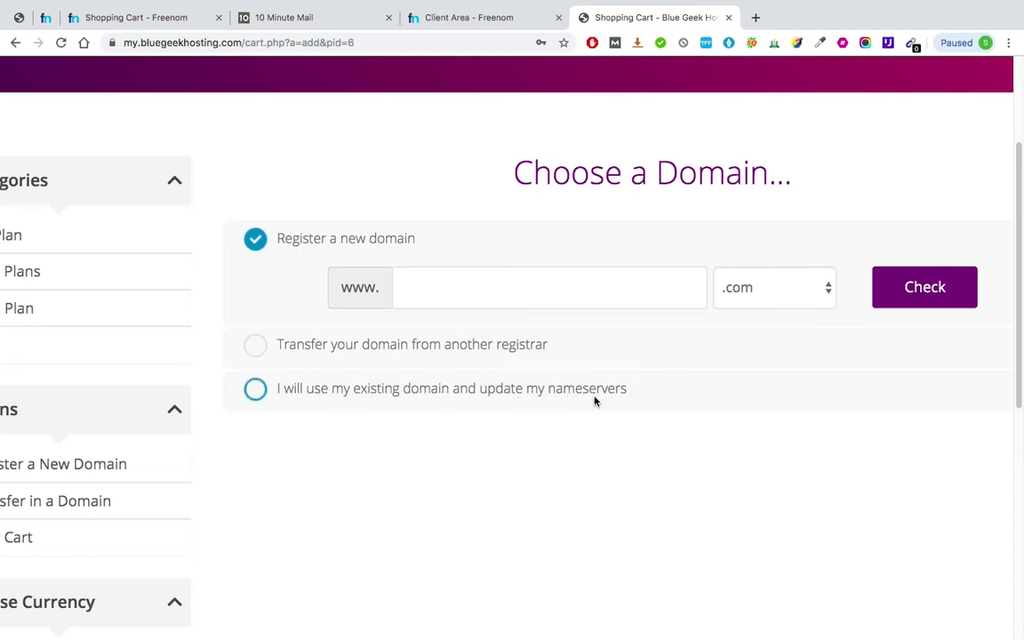
- Use the existing domain acad37.tk (name acad37, extension tk) for the Starter 3 order and continue
{"action": "left_click", "coordinate": [254, 389]}
{"action": "left_click", "coordinate": [430, 383]}
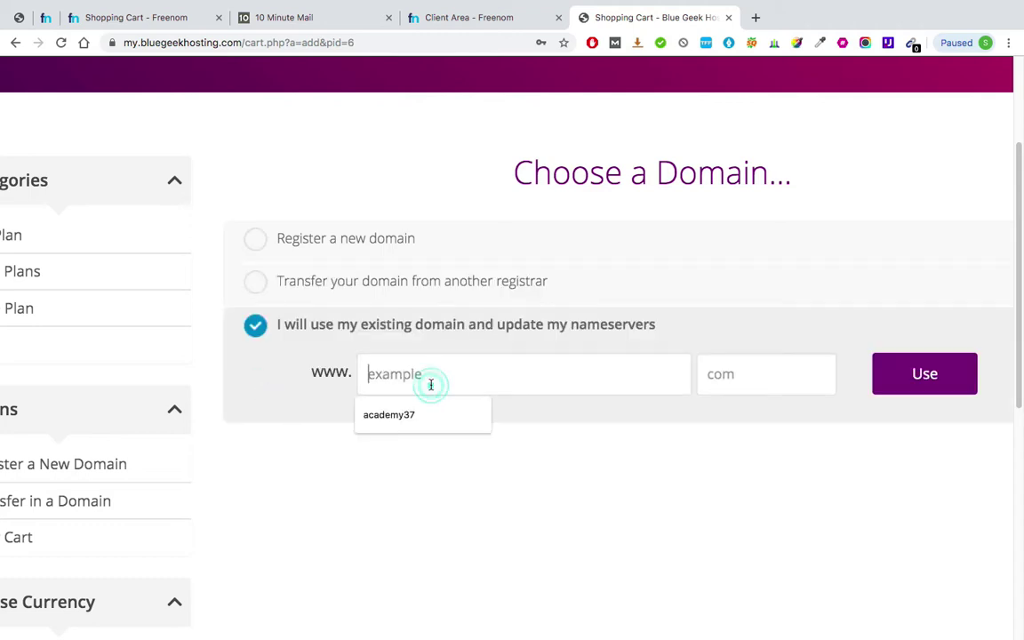
{"action": "key", "text": "super+v"}
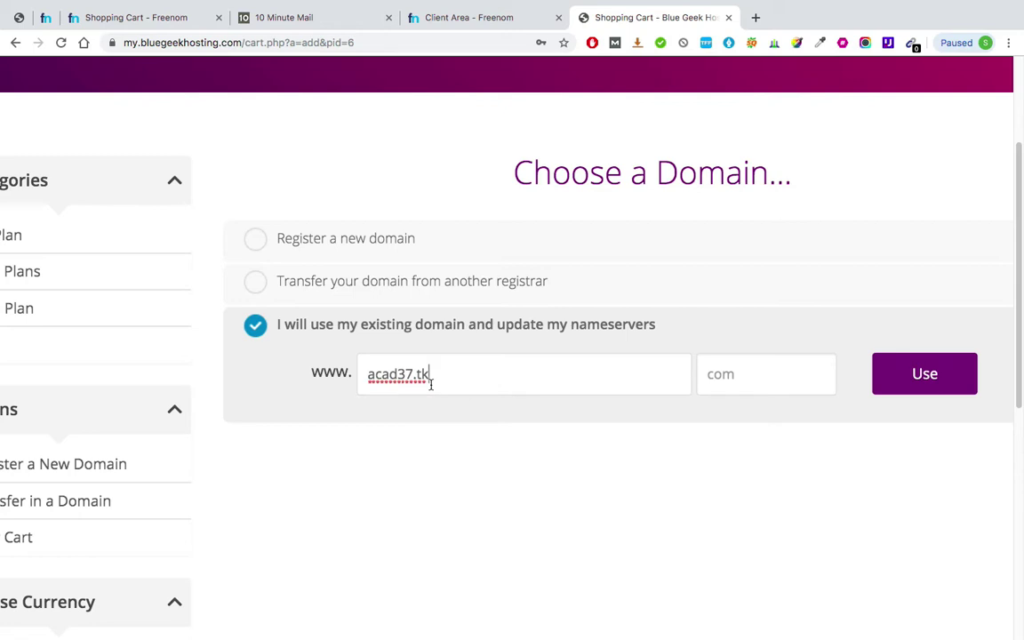
{"action": "key", "text": "BackSpace"}
{"action": "key", "text": "BackSpace"}
{"action": "left_click", "coordinate": [770, 379]}
{"action": "type", "text": "tk"}
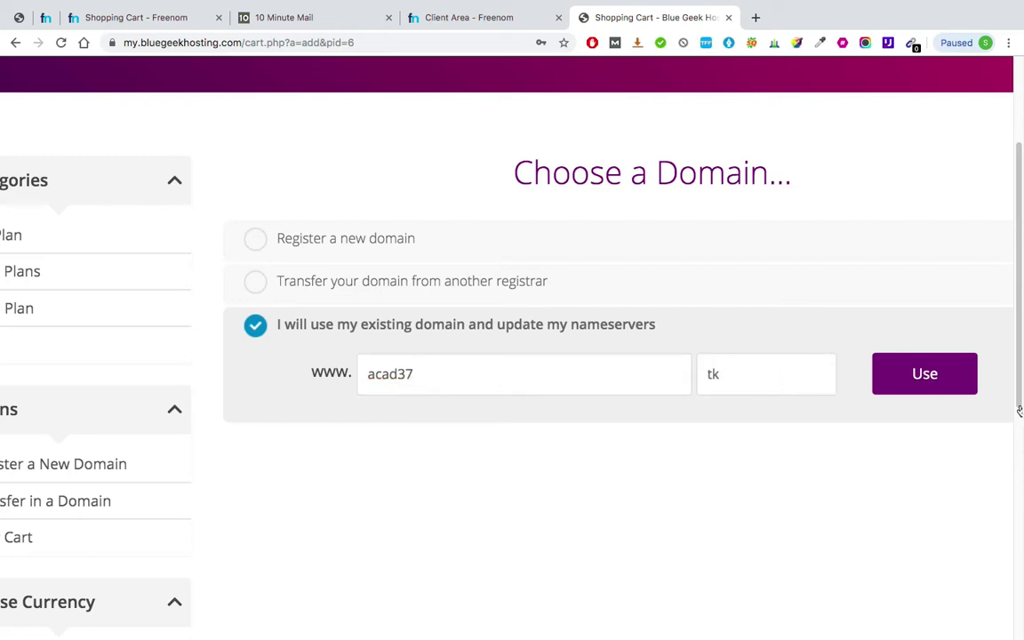
{"action": "left_click", "coordinate": [925, 385]}
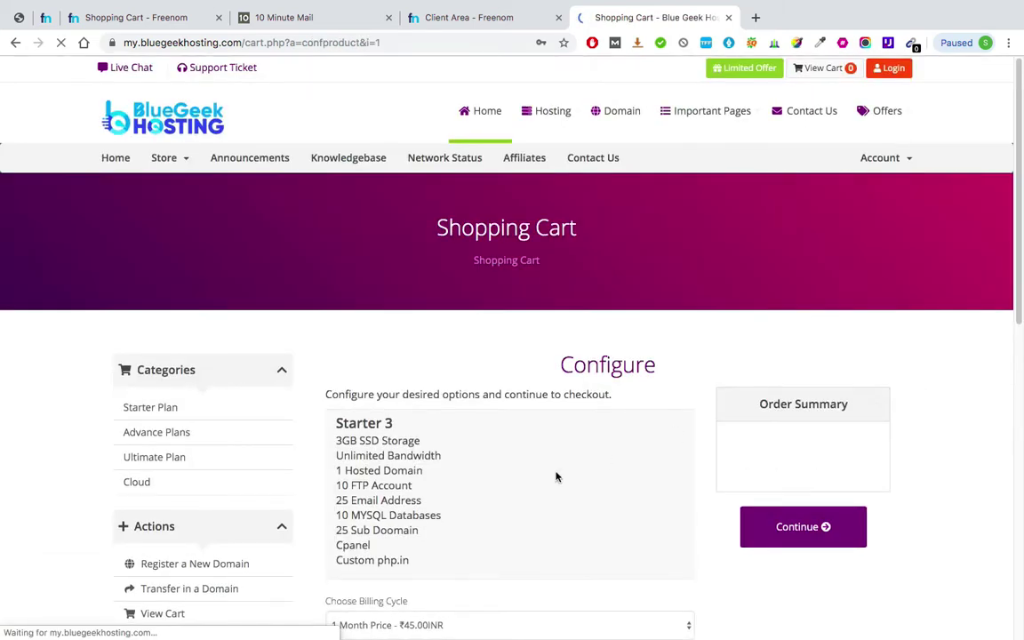
{"action": "scroll", "coordinate": [555, 477], "scroll_direction": "down", "scroll_amount": 2}
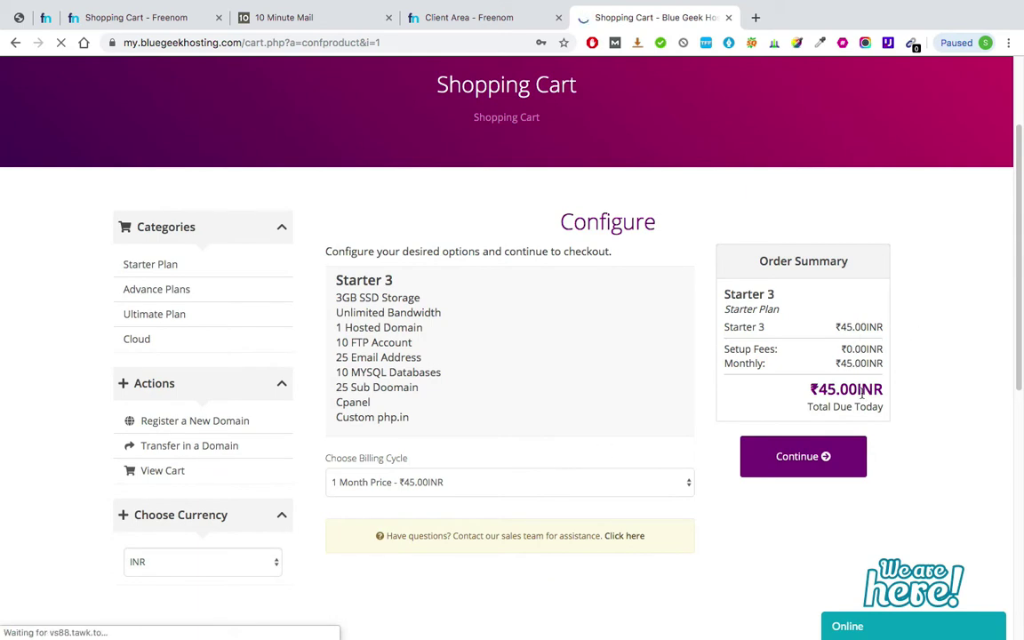
{"action": "scroll", "coordinate": [861, 396], "scroll_direction": "down", "scroll_amount": 3}
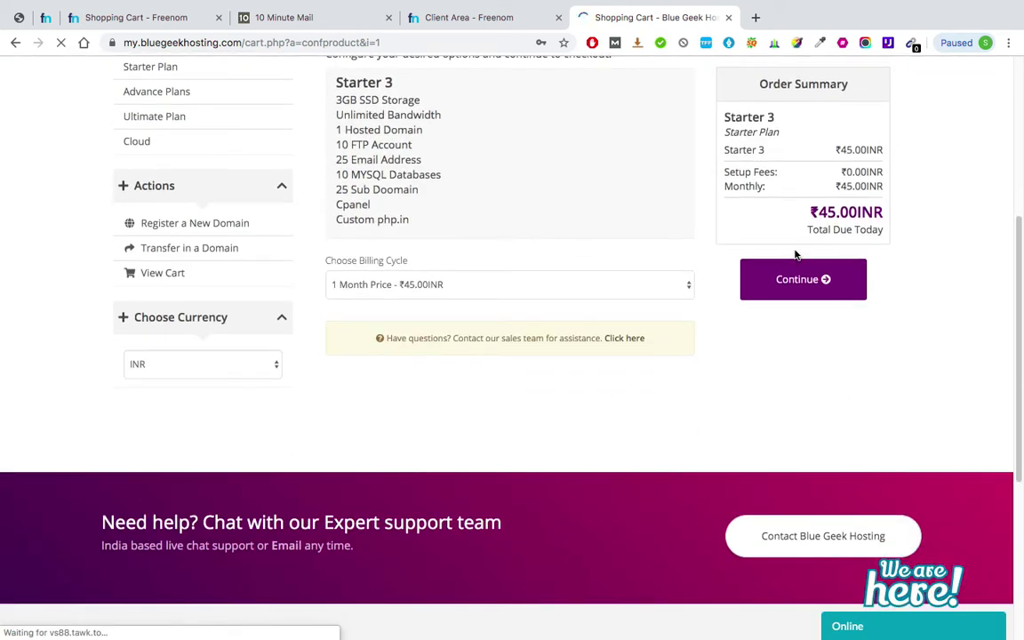
{"action": "left_click", "coordinate": [802, 281]}
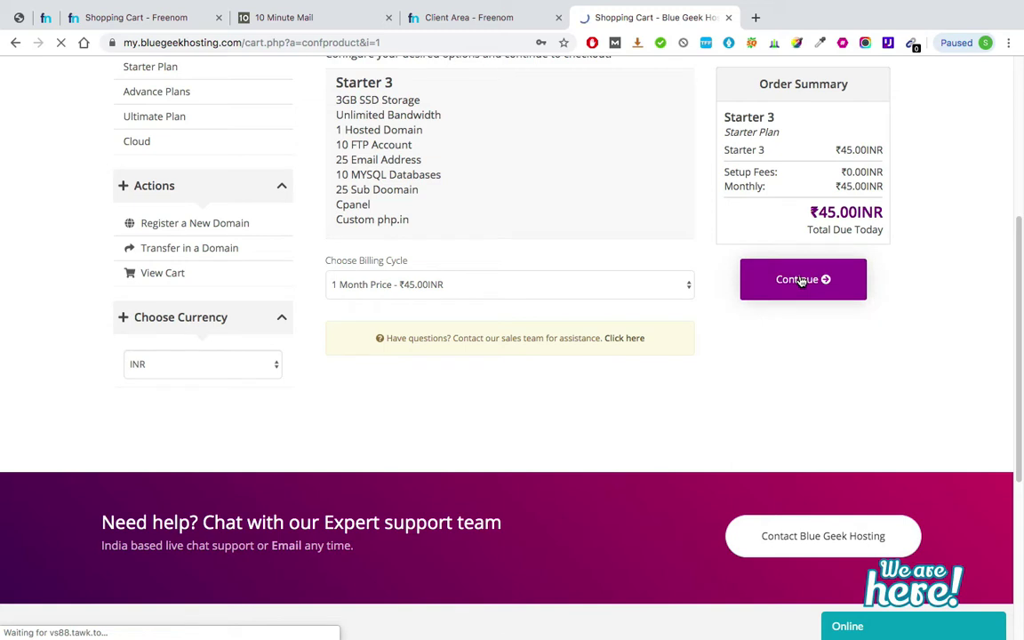
- Keep the 1 Month ₹45.00INR billing cycle for Starter 3 and continue to the cart
{"action": "left_click", "coordinate": [650, 284]}
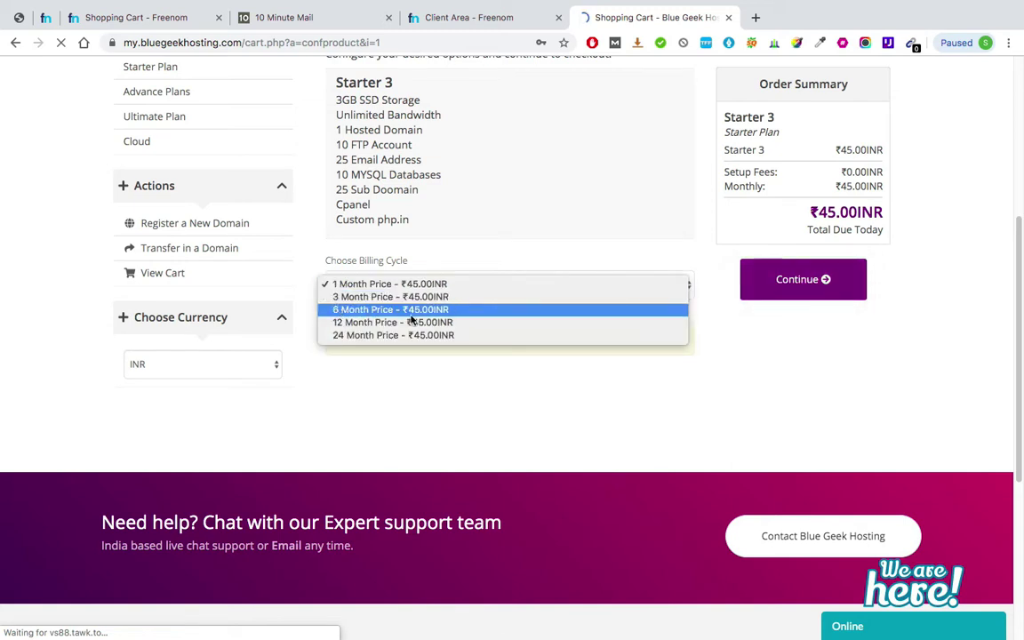
{"action": "left_click", "coordinate": [393, 335]}
{"action": "left_click", "coordinate": [391, 285]}
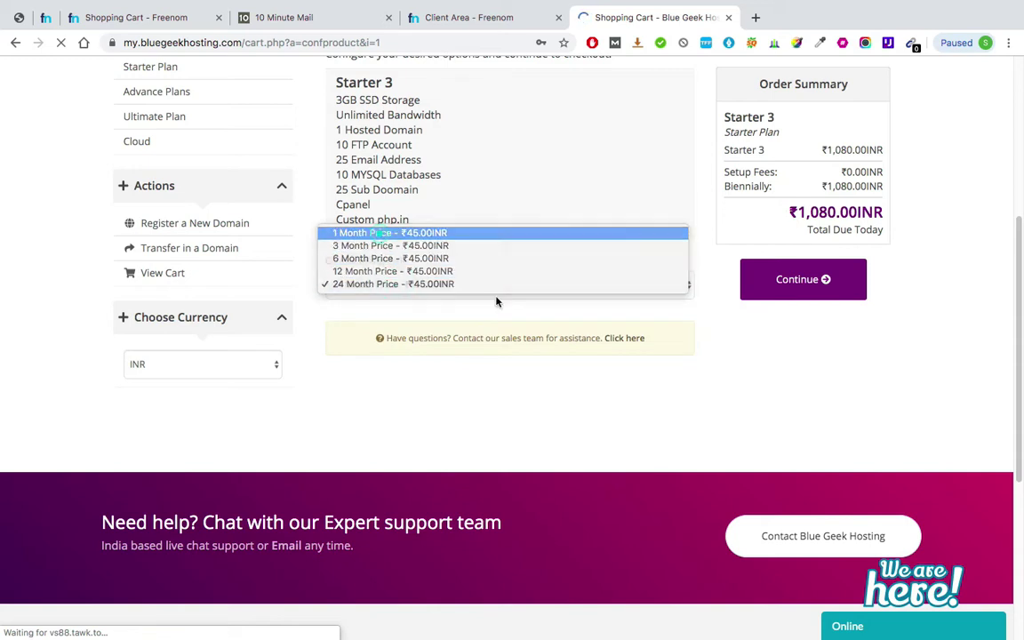
{"action": "key", "text": "Return"}
{"action": "left_click", "coordinate": [813, 287]}
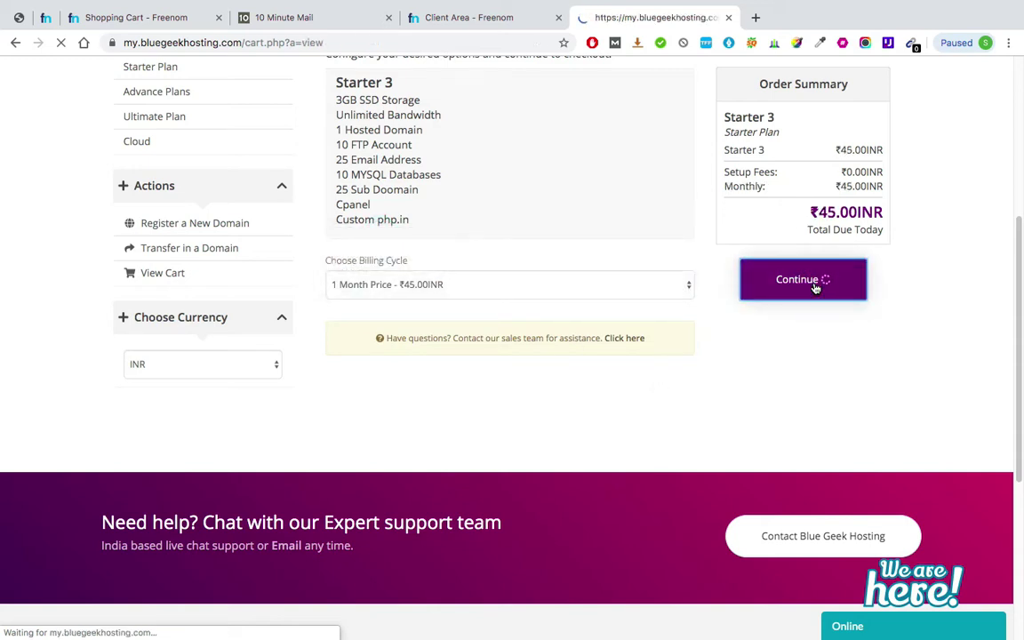
- Start checkout and check the entered e-mail address against the temporary mail inbox
{"action": "scroll", "coordinate": [814, 287], "scroll_direction": "down", "scroll_amount": 3}
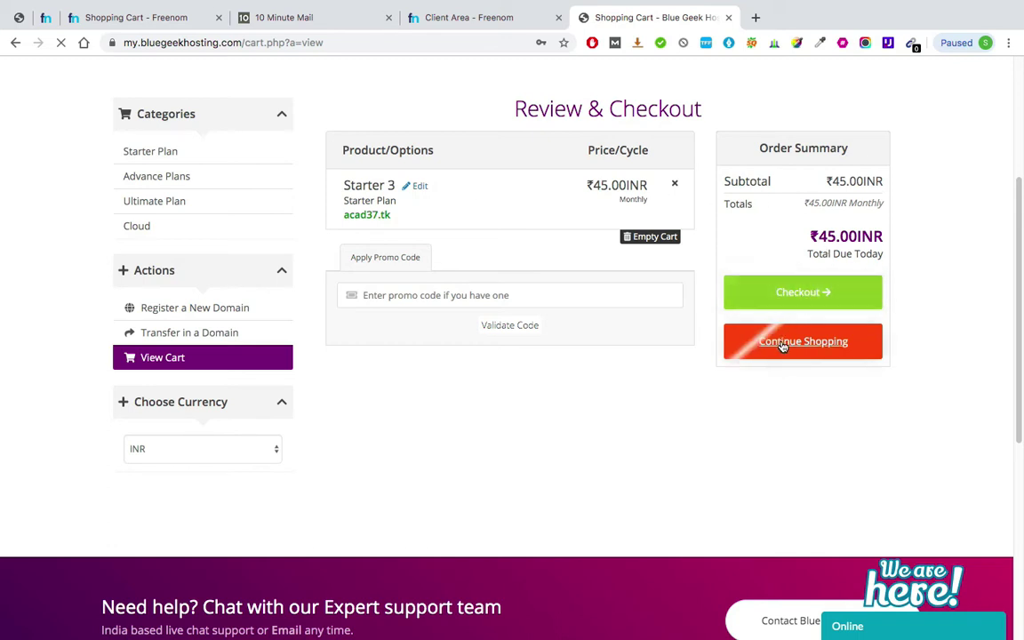
{"action": "left_click", "coordinate": [848, 292]}
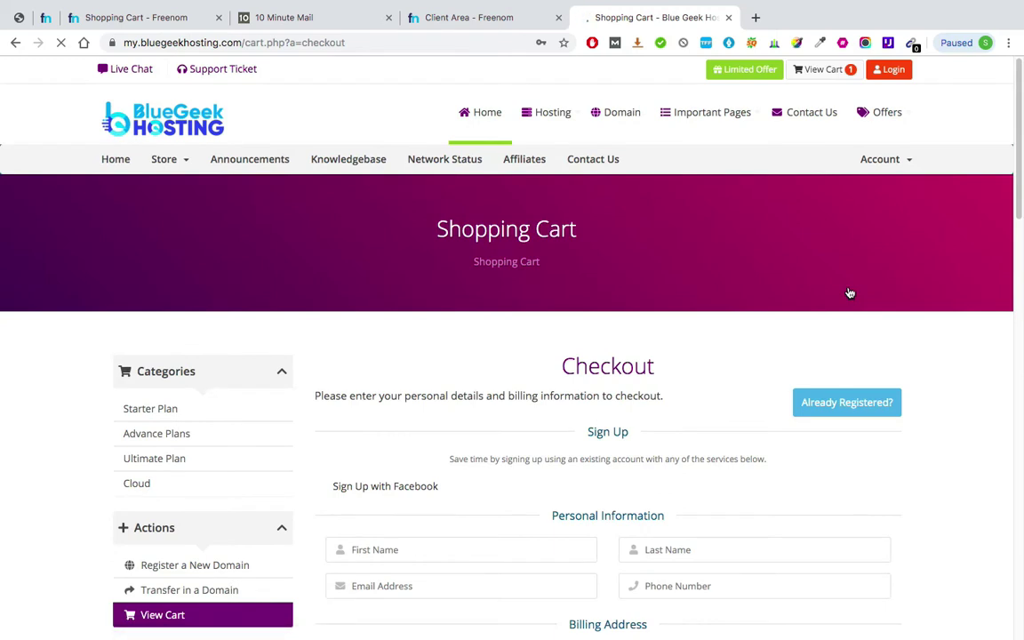
{"action": "scroll", "coordinate": [725, 279], "scroll_direction": "down", "scroll_amount": 3}
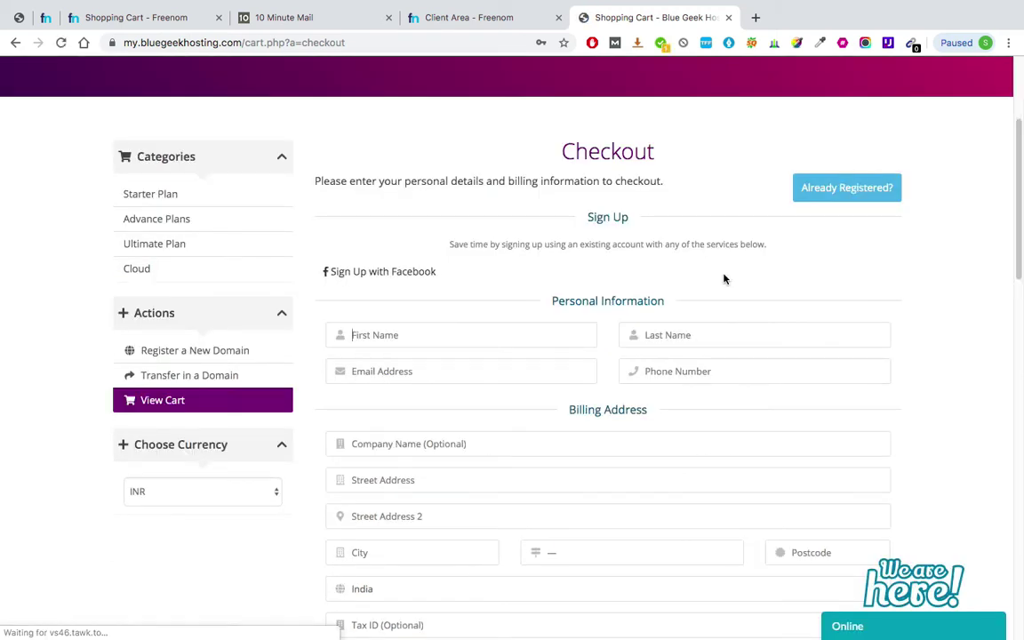
{"action": "scroll", "coordinate": [724, 279], "scroll_direction": "down", "scroll_amount": 1}
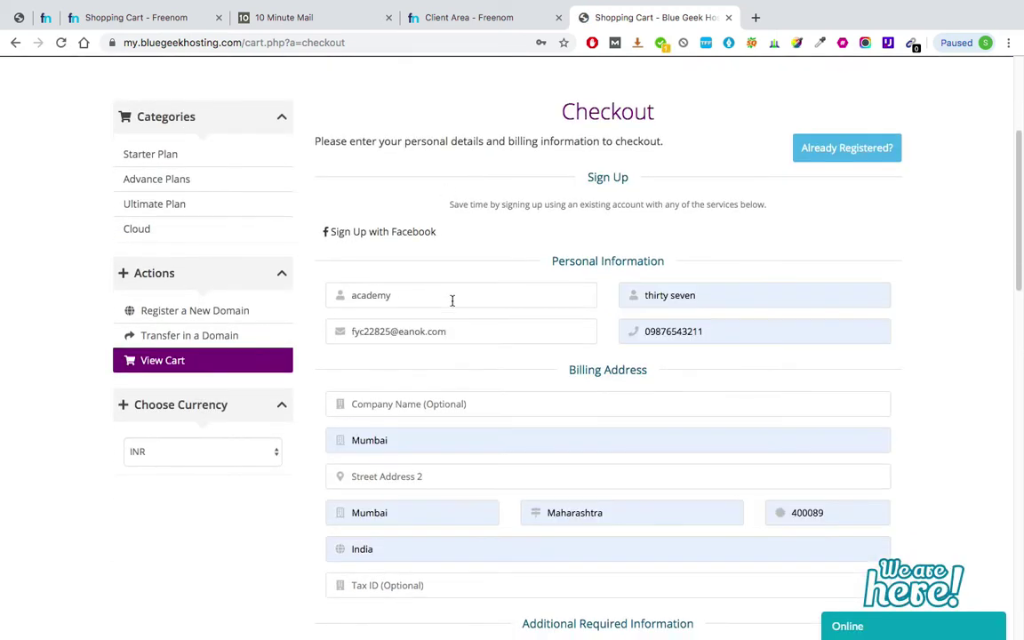
{"action": "scroll", "coordinate": [451, 300], "scroll_direction": "down", "scroll_amount": 1}
{"action": "scroll", "coordinate": [441, 332], "scroll_direction": "down", "scroll_amount": 2}
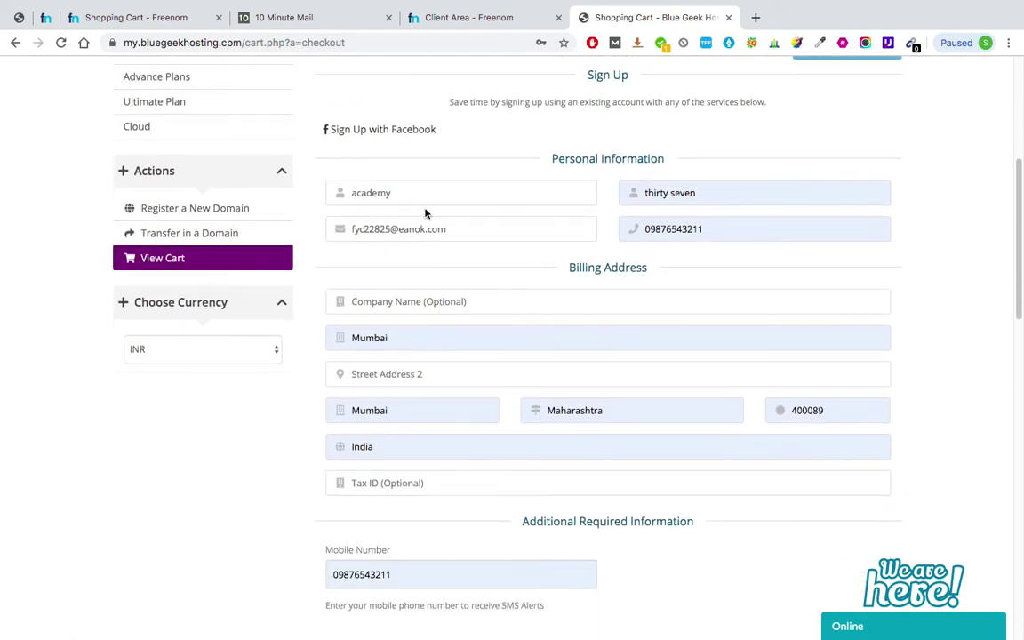
{"action": "triple_click", "coordinate": [378, 231]}
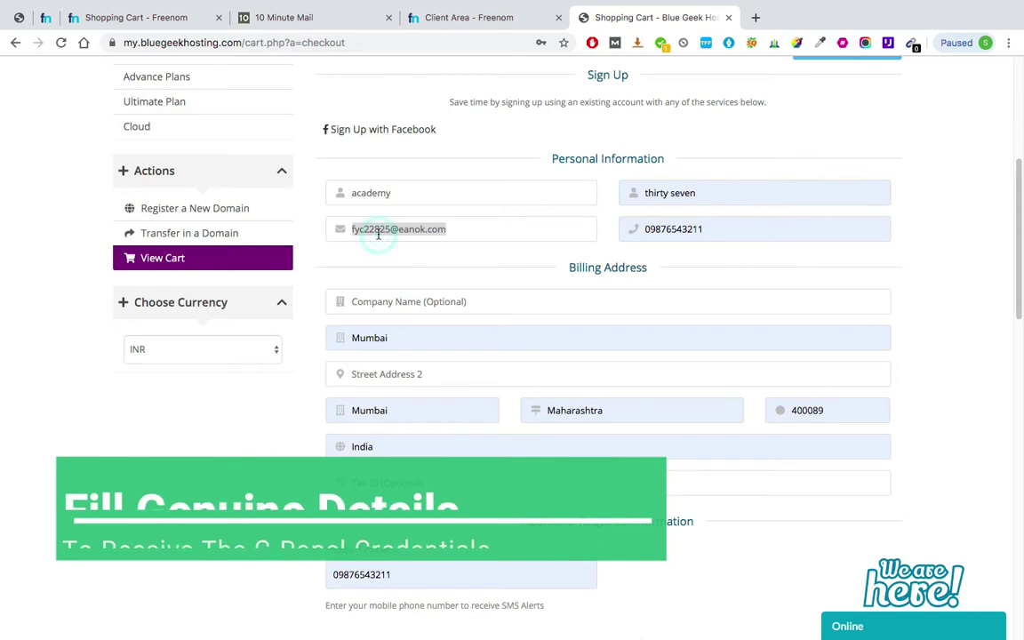
{"action": "left_click", "coordinate": [293, 17]}
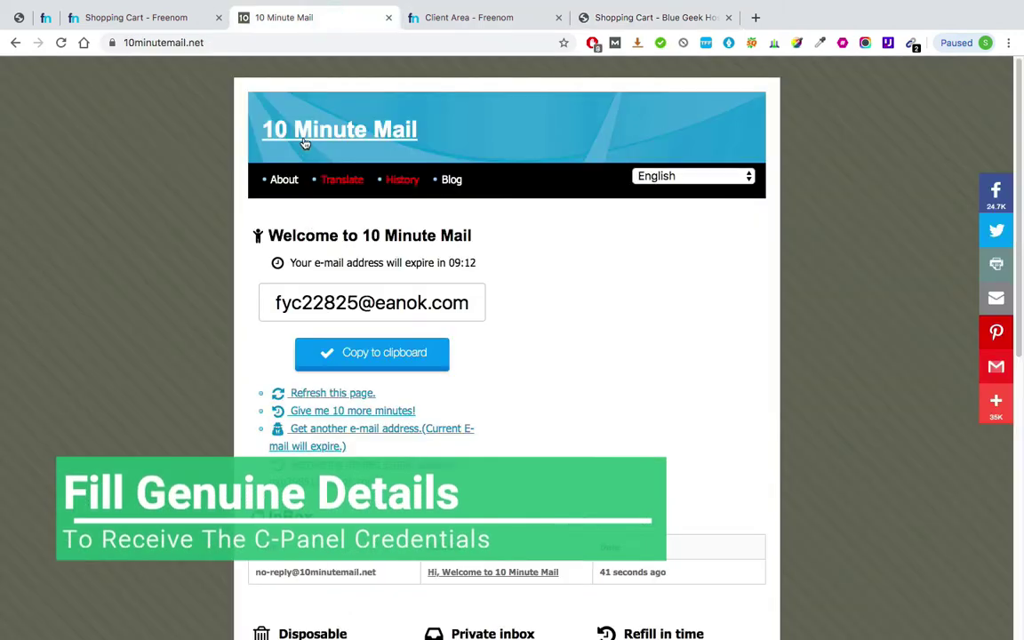
{"action": "left_click", "coordinate": [672, 20]}
- Enter the captcha, place the order for CCAvenue payment, and save the new account login
{"action": "scroll", "coordinate": [487, 292], "scroll_direction": "down", "scroll_amount": 2}
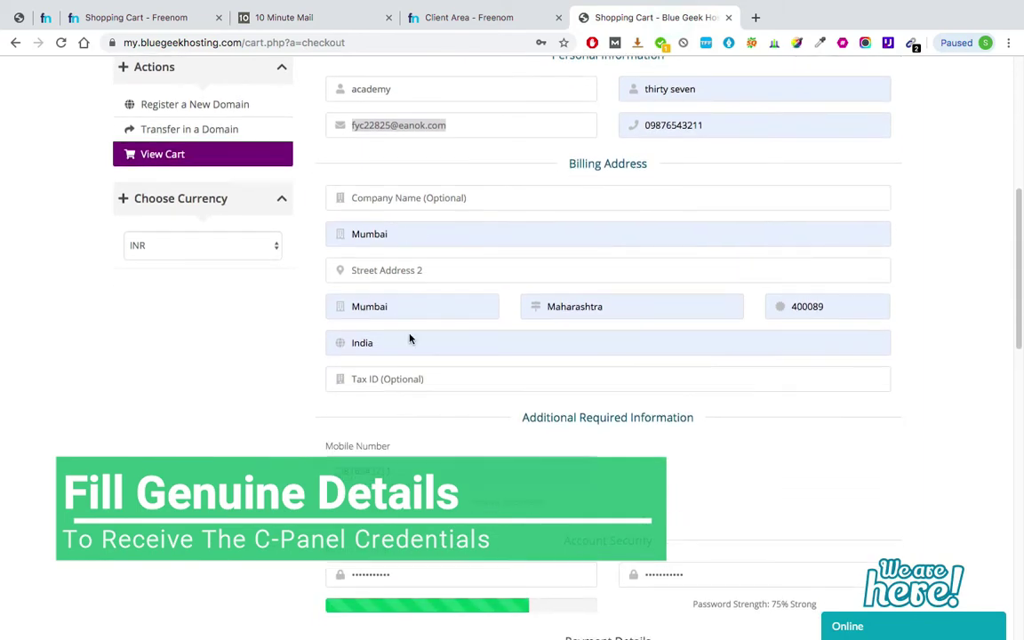
{"action": "scroll", "coordinate": [409, 338], "scroll_direction": "down", "scroll_amount": 3}
{"action": "scroll", "coordinate": [400, 289], "scroll_direction": "down", "scroll_amount": 3}
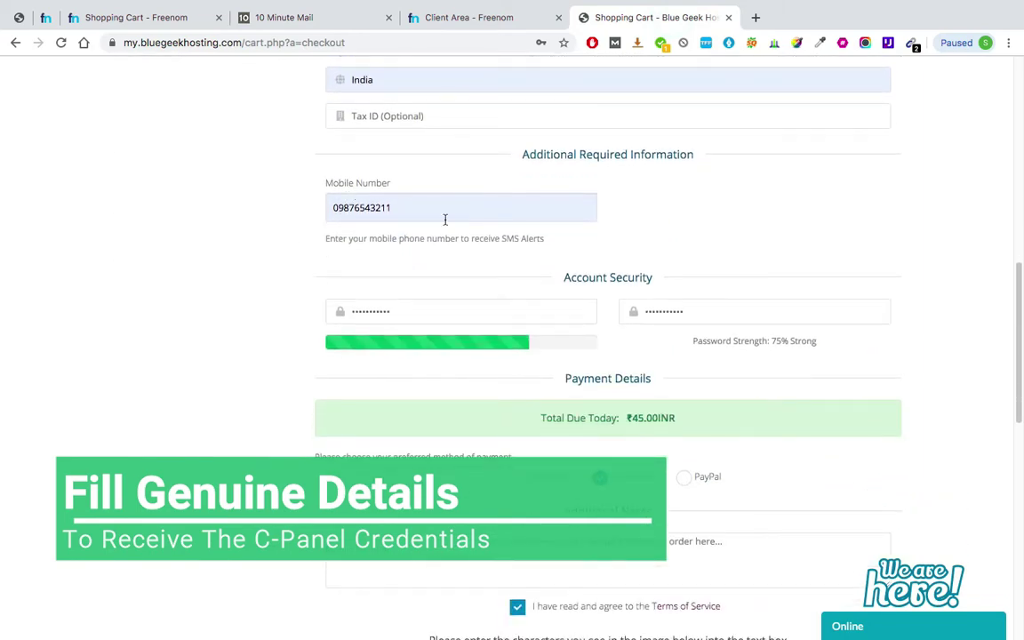
{"action": "scroll", "coordinate": [445, 219], "scroll_direction": "down", "scroll_amount": 2}
{"action": "scroll", "coordinate": [448, 245], "scroll_direction": "down", "scroll_amount": 3}
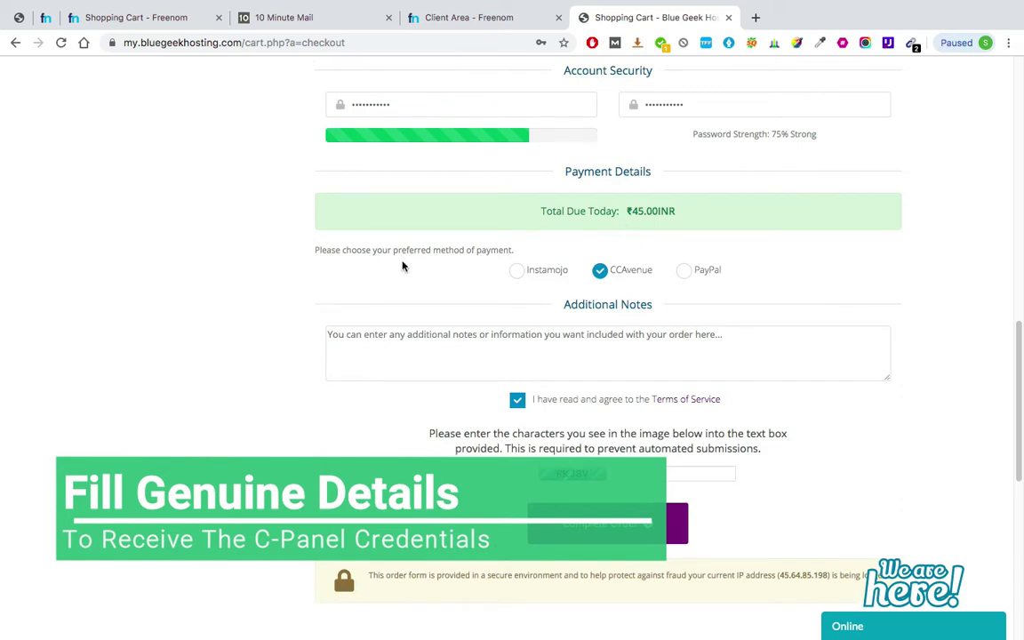
{"action": "scroll", "coordinate": [629, 283], "scroll_direction": "down", "scroll_amount": 2}
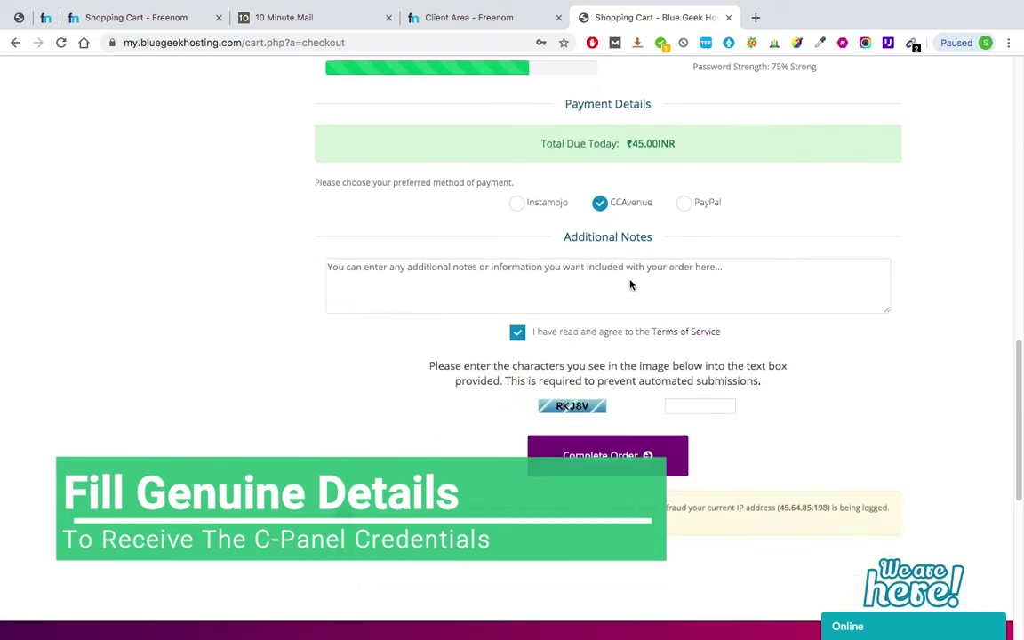
{"action": "scroll", "coordinate": [616, 325], "scroll_direction": "down", "scroll_amount": 3}
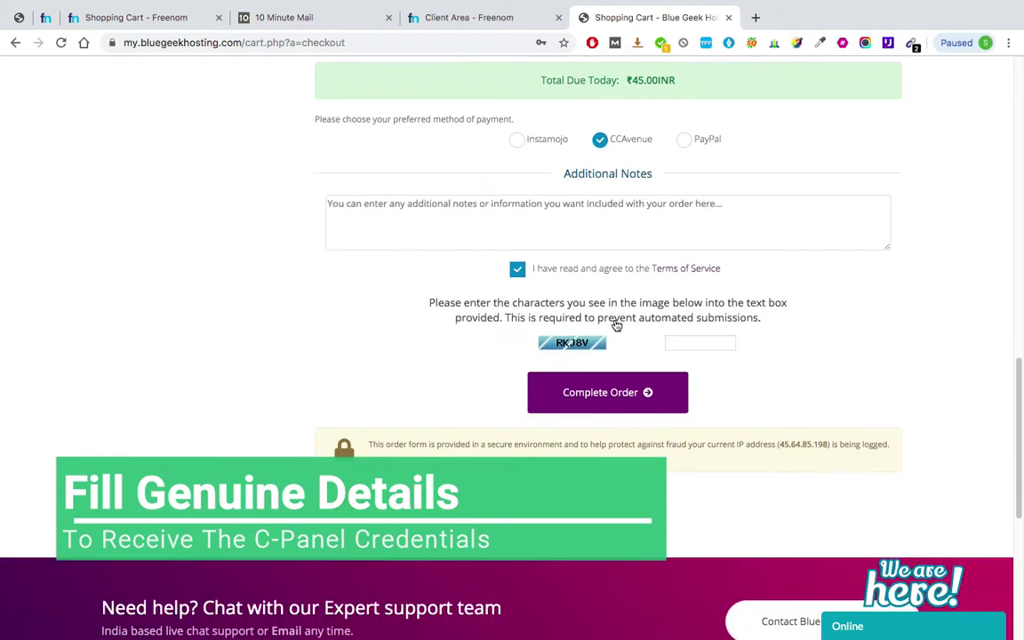
{"action": "left_click", "coordinate": [688, 279]}
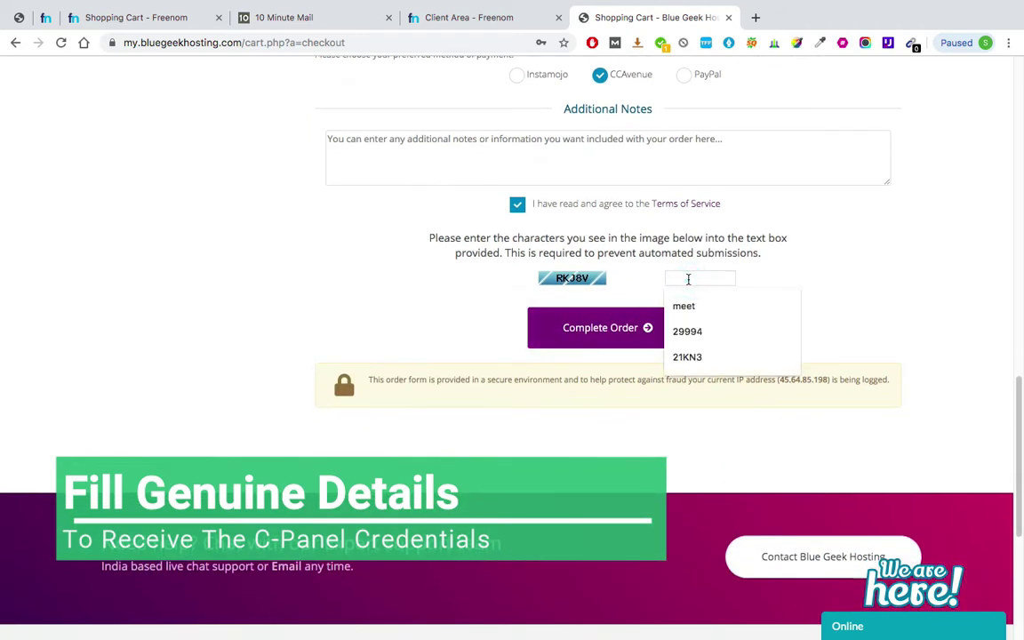
{"action": "type", "text": "RKJ8V"}
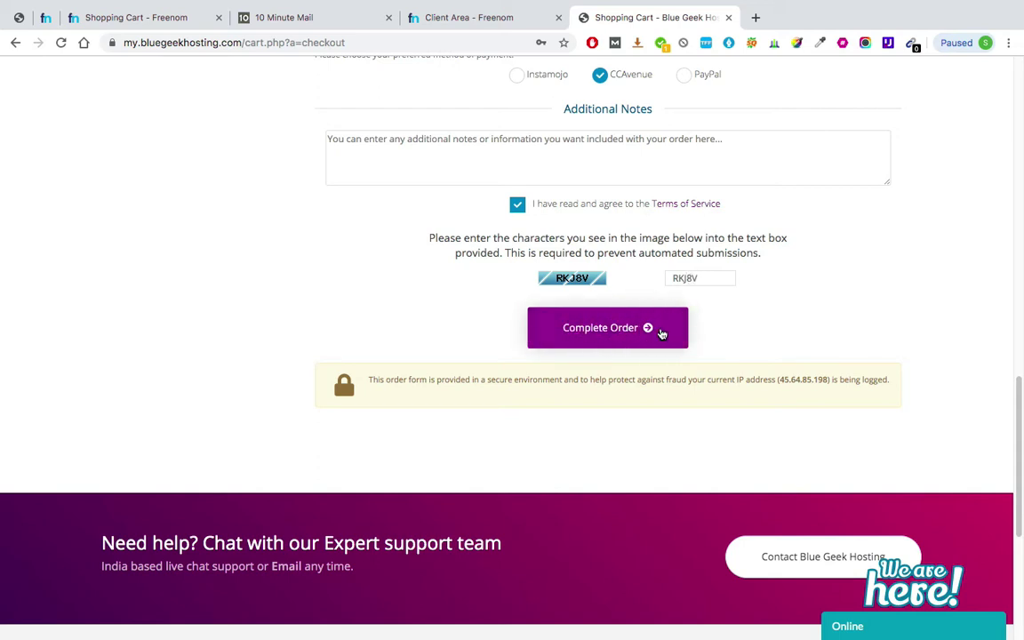
{"action": "left_click", "coordinate": [661, 334]}
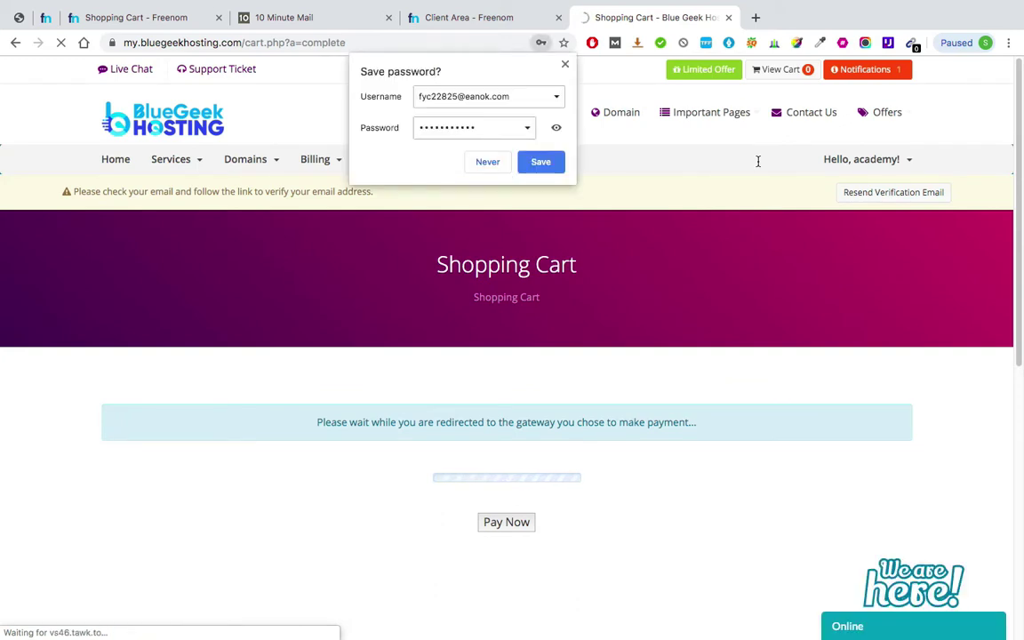
{"action": "left_click", "coordinate": [541, 162]}
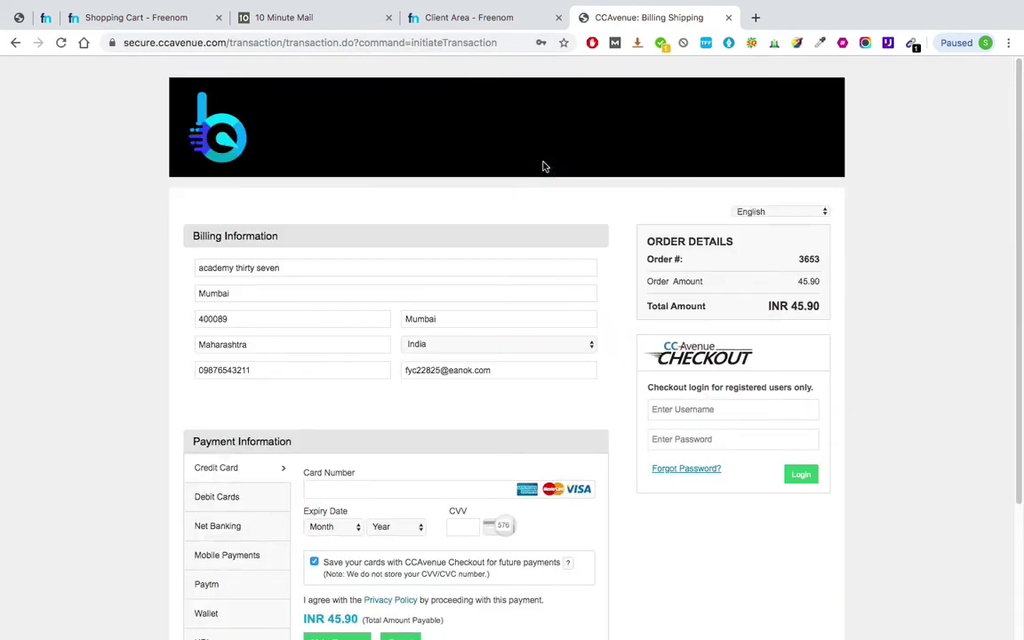
- Review CCAvenue's payment page with pre-filled billing details and the INR 45.90 total
{"action": "scroll", "coordinate": [544, 167], "scroll_direction": "down", "scroll_amount": 3}
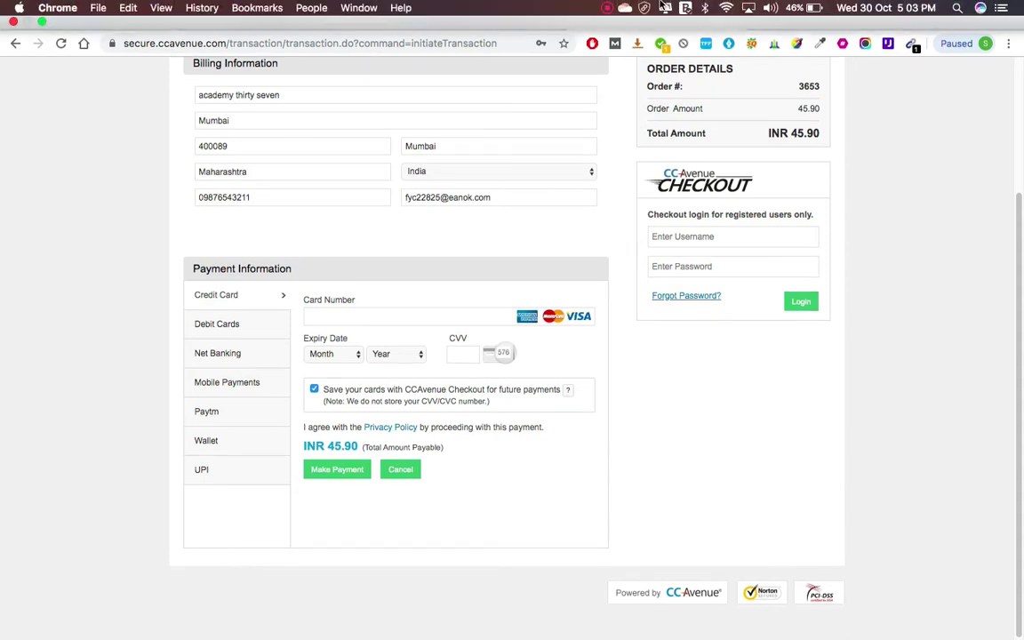
{"action": "left_click", "coordinate": [607, 7]}
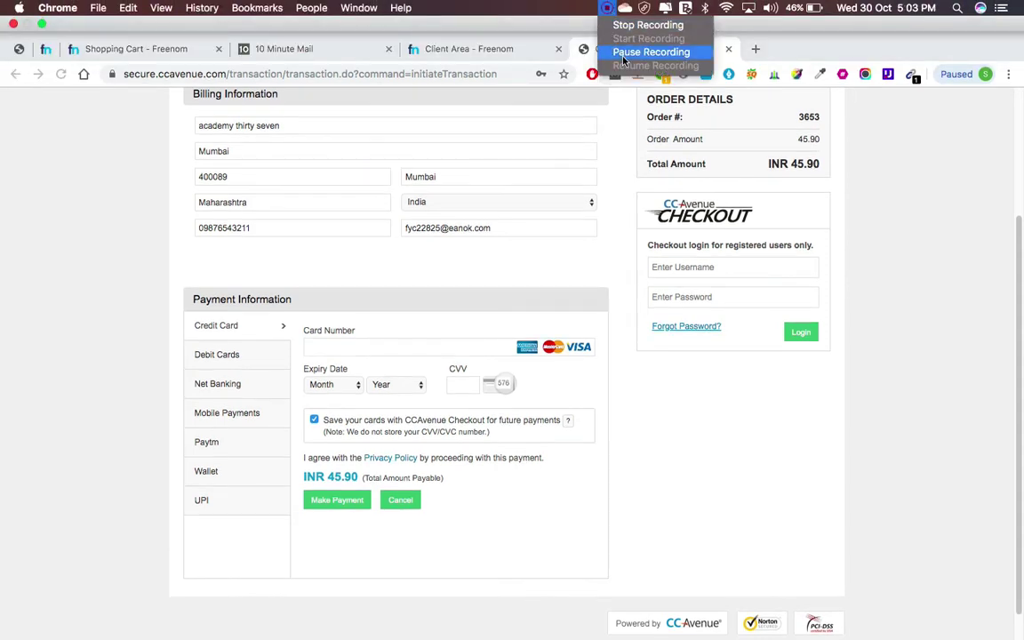
{"action": "left_click", "coordinate": [622, 47]}
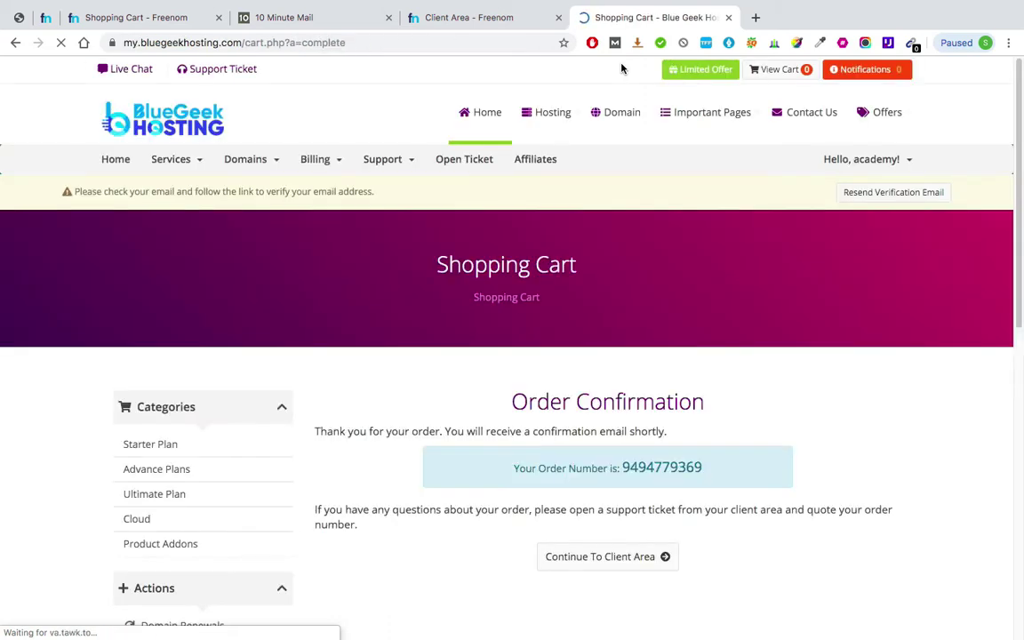
- Scroll through the Order Confirmation page and continue to the client area showing 1 service
{"action": "scroll", "coordinate": [619, 413], "scroll_direction": "up", "scroll_amount": 3}
{"action": "scroll", "coordinate": [619, 412], "scroll_direction": "down", "scroll_amount": 3}
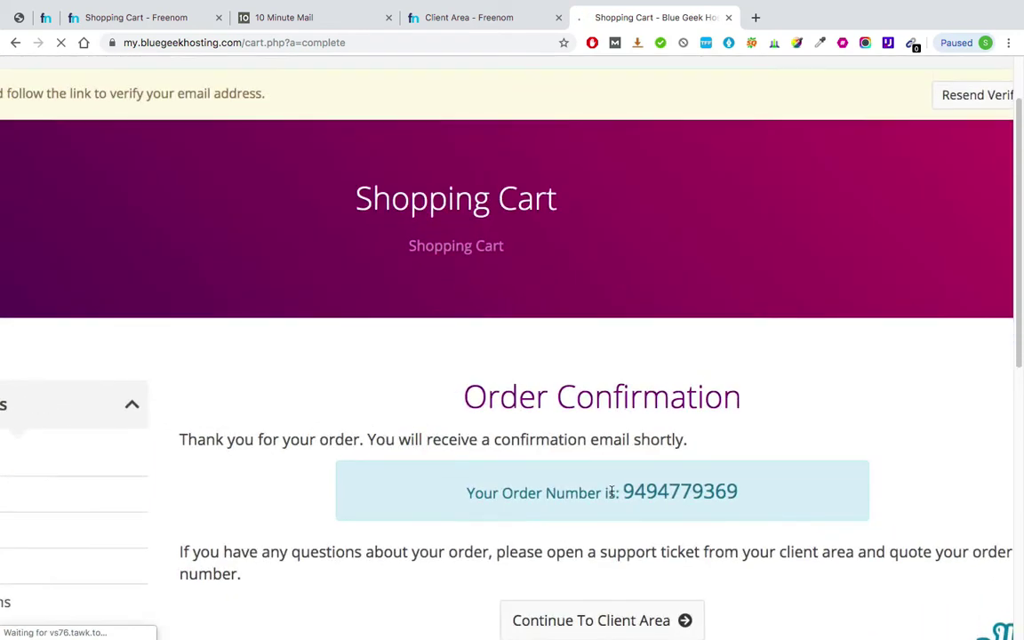
{"action": "scroll", "coordinate": [655, 507], "scroll_direction": "down", "scroll_amount": 3}
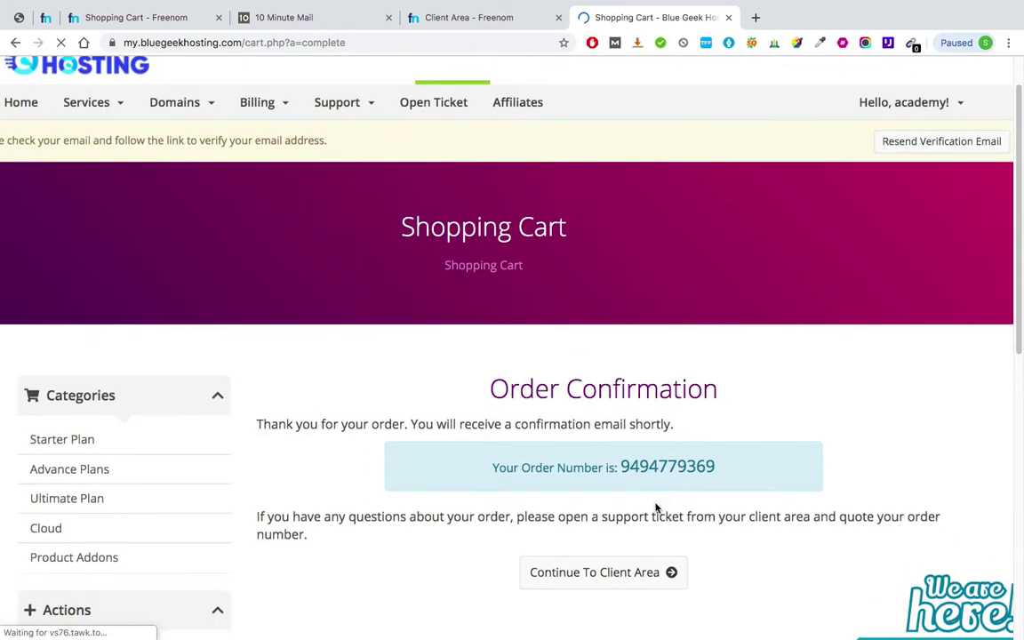
{"action": "scroll", "coordinate": [576, 456], "scroll_direction": "down", "scroll_amount": 2}
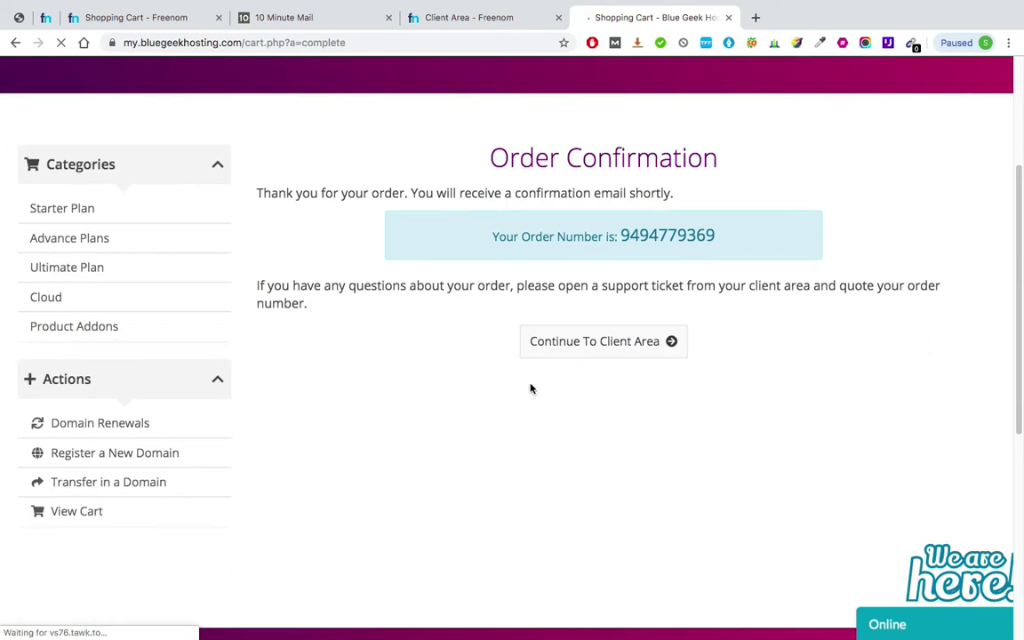
{"action": "left_click", "coordinate": [626, 348]}
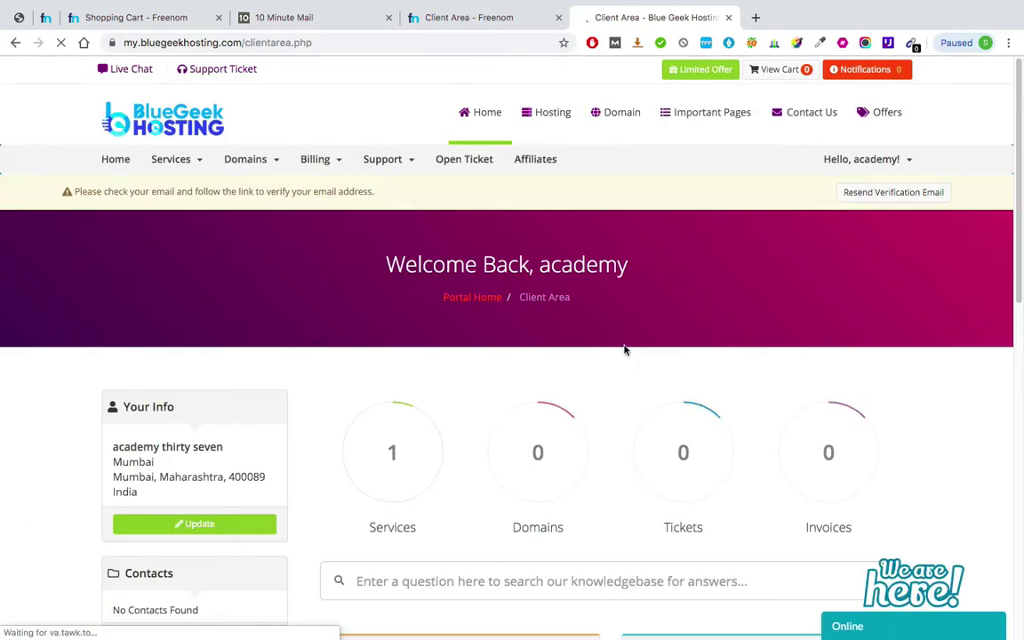
- Look over the client area, then view the 10 Minute Mail inbox with the New Account Information and Invoice Payment Confirmation emails
{"action": "scroll", "coordinate": [625, 351], "scroll_direction": "down", "scroll_amount": 1}
{"action": "scroll", "coordinate": [625, 350], "scroll_direction": "down", "scroll_amount": 2}
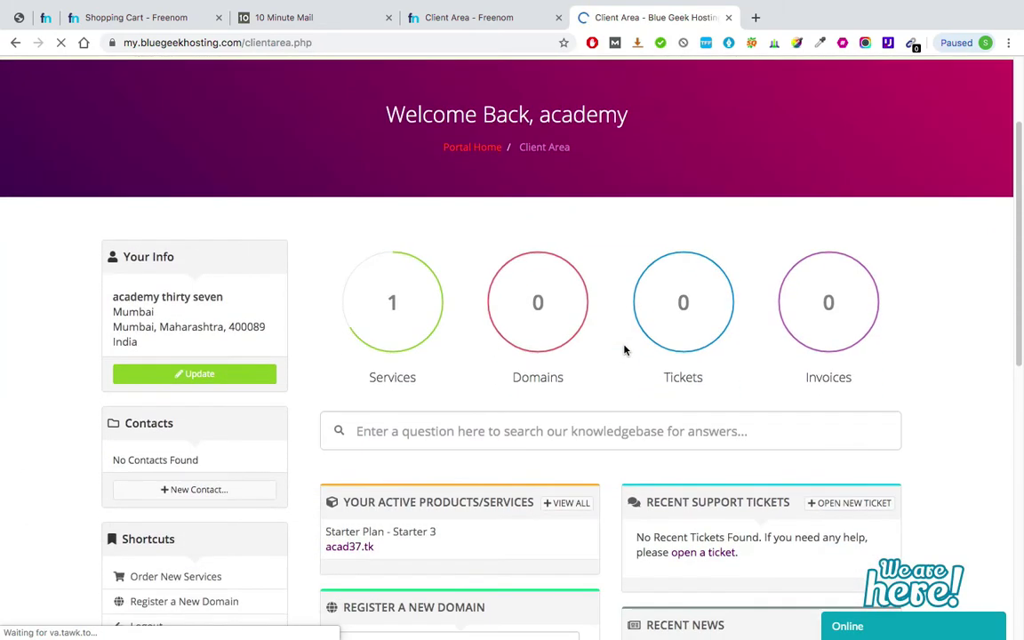
{"action": "scroll", "coordinate": [624, 349], "scroll_direction": "down", "scroll_amount": 2}
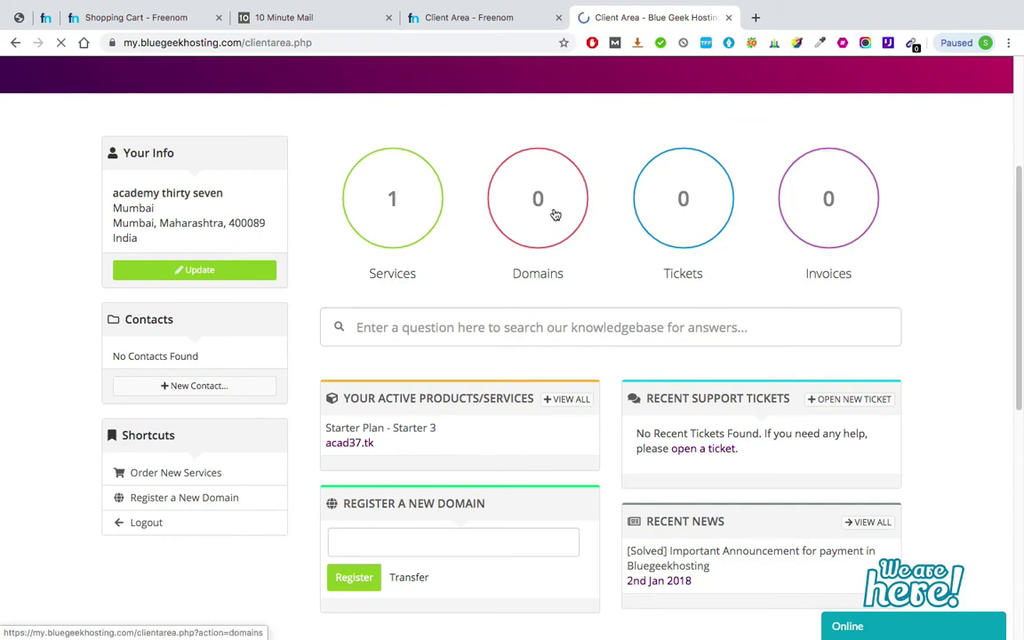
{"action": "scroll", "coordinate": [554, 214], "scroll_direction": "down", "scroll_amount": 2}
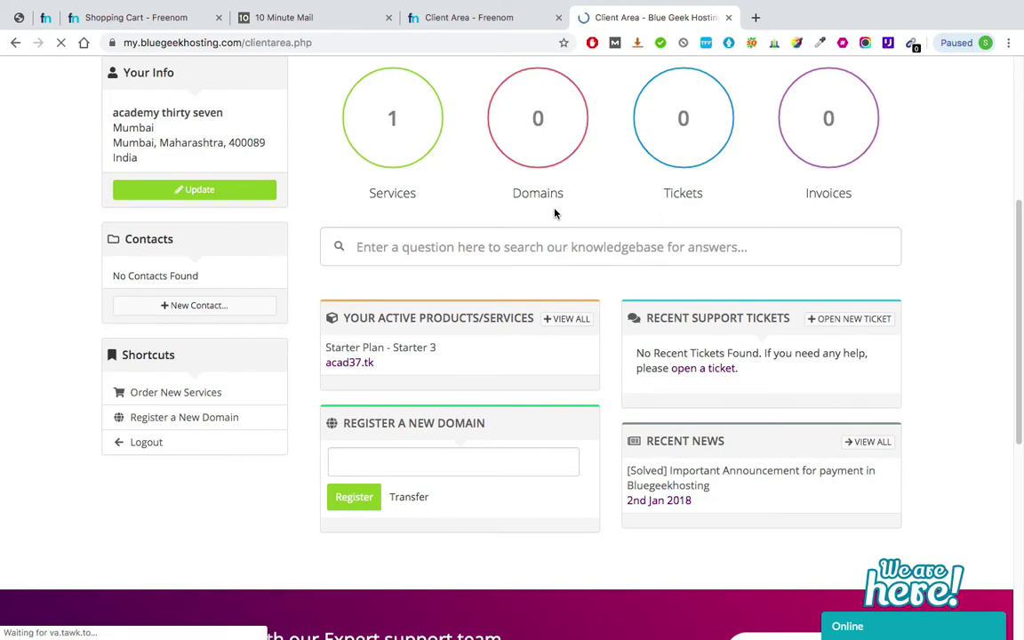
{"action": "scroll", "coordinate": [555, 213], "scroll_direction": "down", "scroll_amount": 1}
{"action": "scroll", "coordinate": [594, 351], "scroll_direction": "up", "scroll_amount": 1}
{"action": "scroll", "coordinate": [498, 209], "scroll_direction": "up", "scroll_amount": 1}
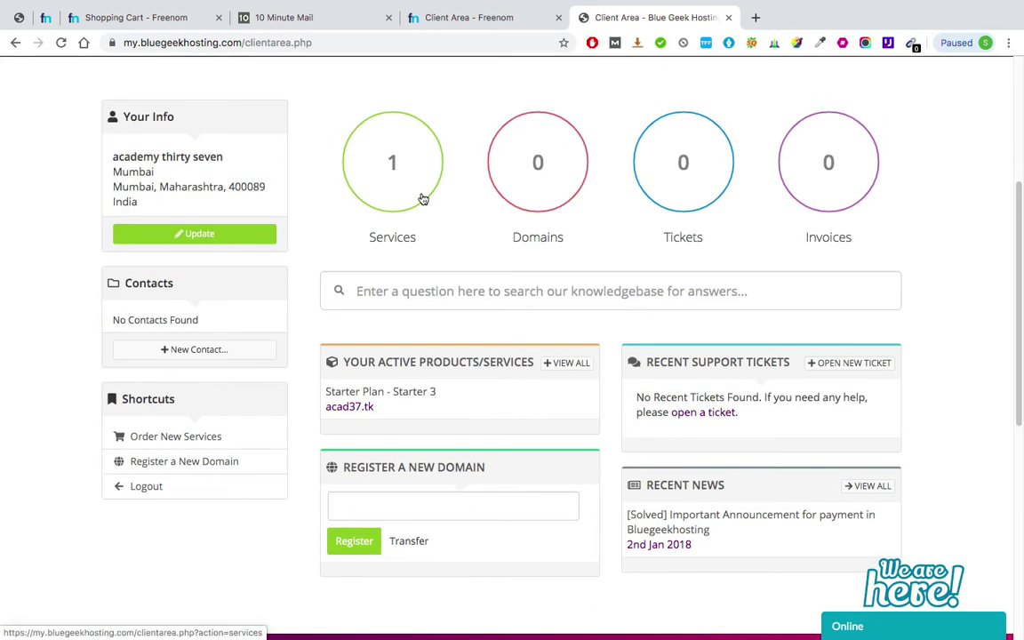
{"action": "left_click", "coordinate": [320, 19]}
{"action": "scroll", "coordinate": [341, 267], "scroll_direction": "up", "scroll_amount": 3, "text": "ctrl"}
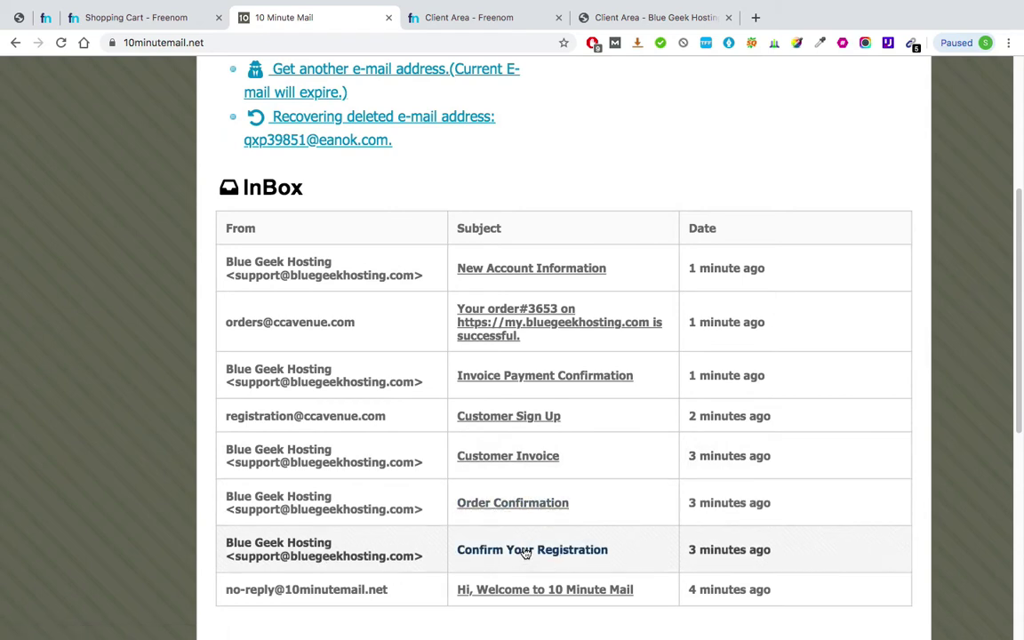
- Open the Confirm Your Registration email and follow its verification link in a new tab
{"action": "left_click", "coordinate": [524, 549]}
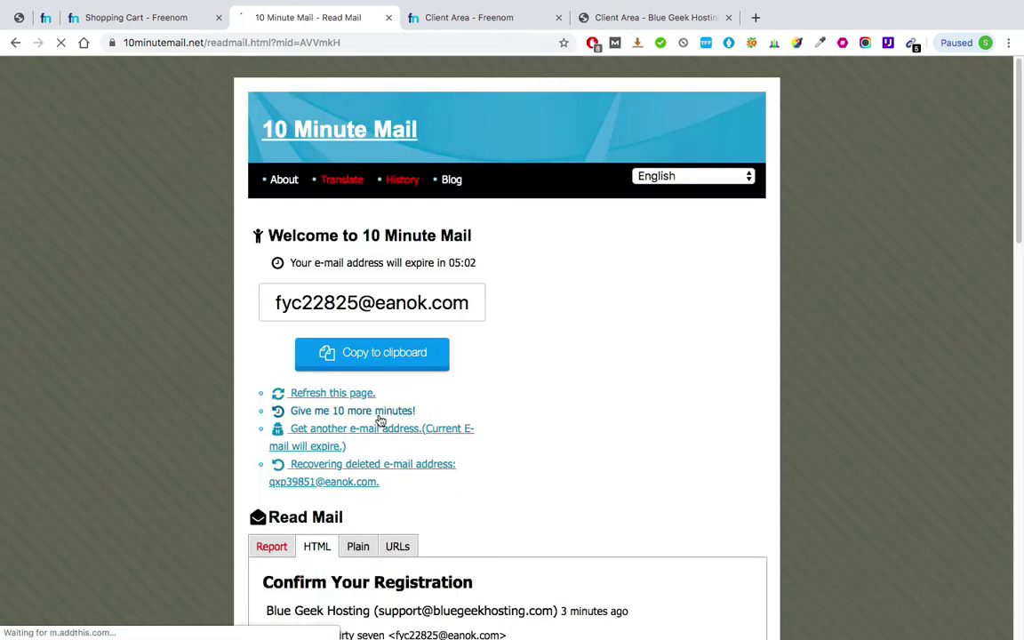
{"action": "scroll", "coordinate": [377, 418], "scroll_direction": "down", "scroll_amount": 5}
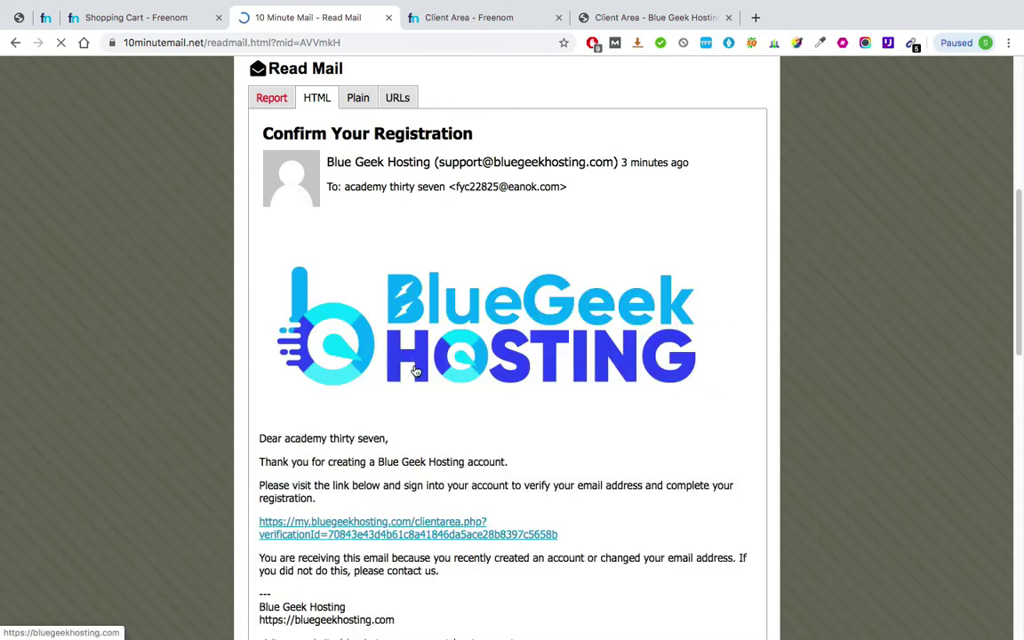
{"action": "left_click", "coordinate": [394, 529]}
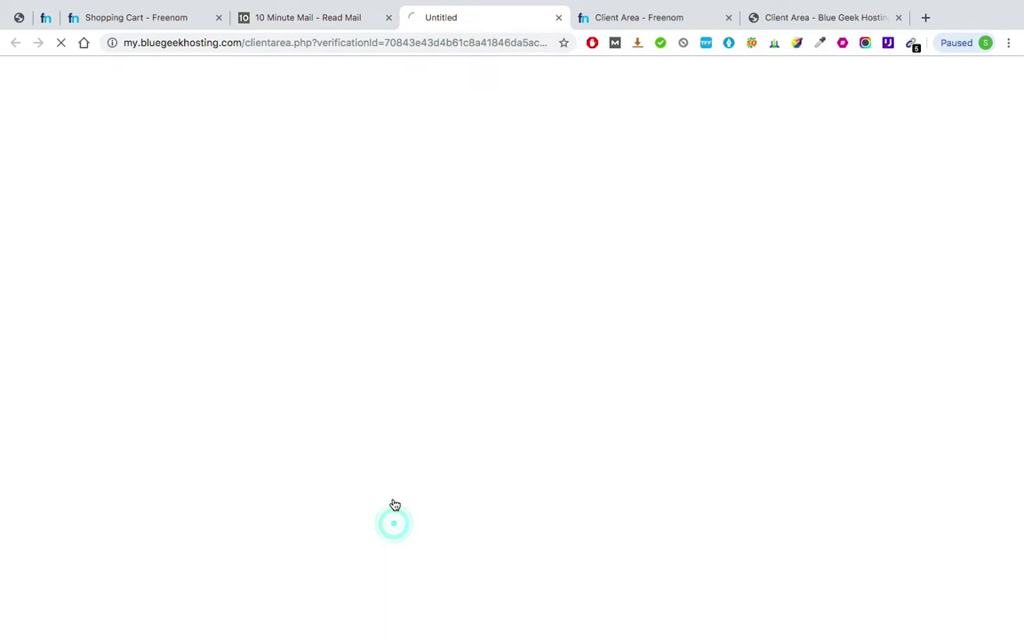
- Back in 10 Minute Mail, open the New Account Information email
{"action": "left_click", "coordinate": [306, 18]}
{"action": "scroll", "coordinate": [293, 164], "scroll_direction": "up", "scroll_amount": 4}
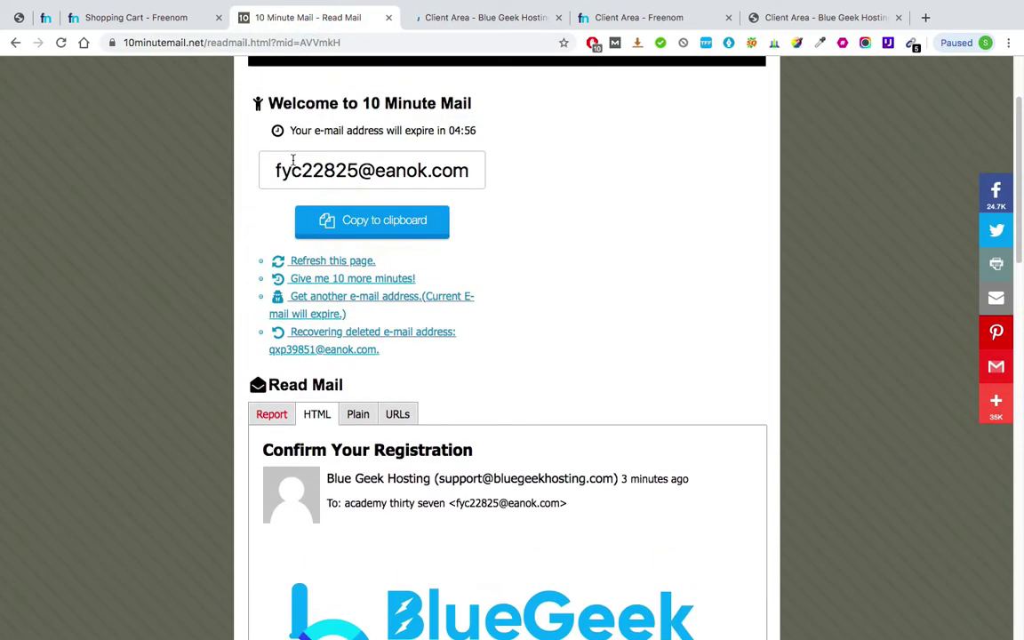
{"action": "scroll", "coordinate": [329, 292], "scroll_direction": "down", "scroll_amount": 10}
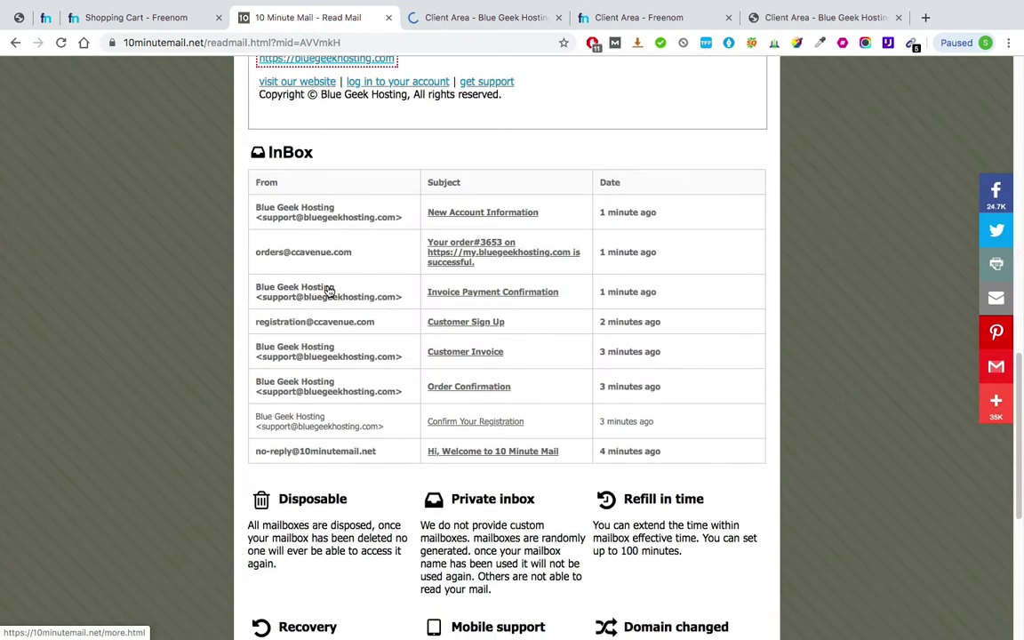
{"action": "left_click", "coordinate": [451, 222]}
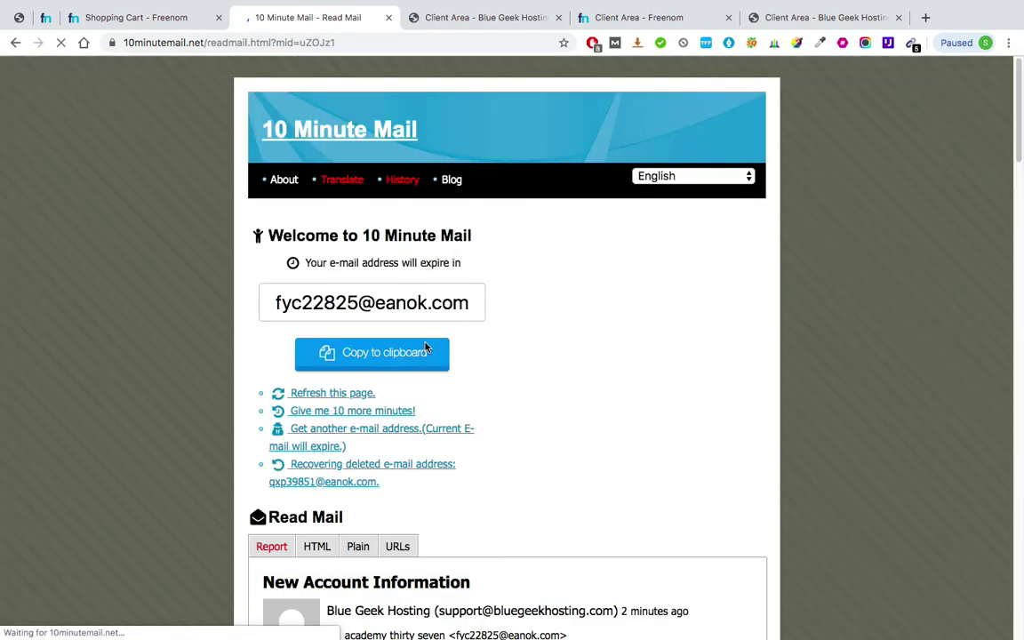
- Take a region screenshot of the account login details in the email
{"action": "scroll", "coordinate": [427, 348], "scroll_direction": "down", "scroll_amount": 3}
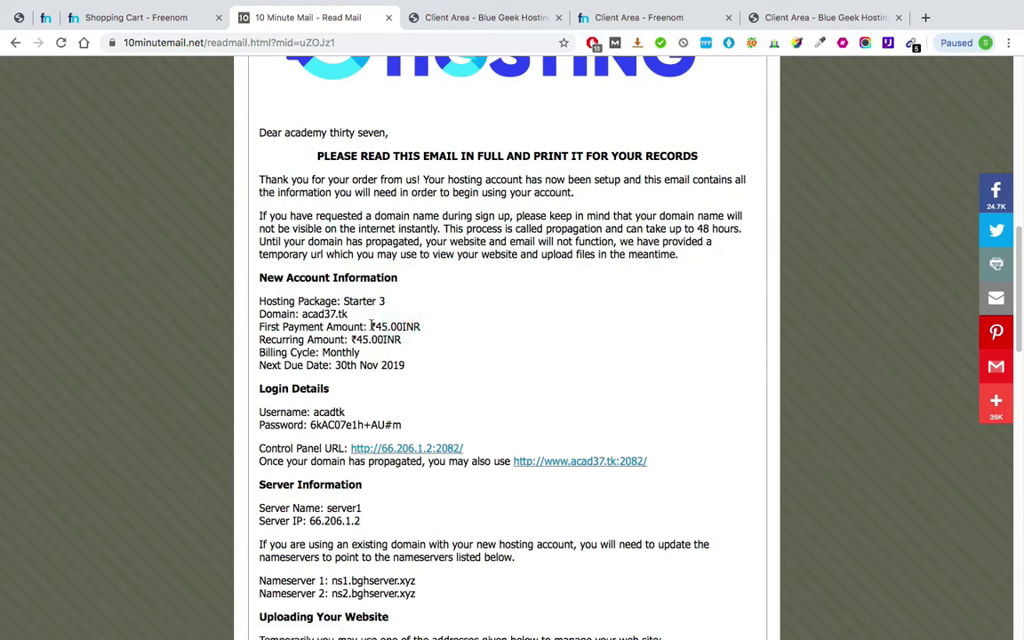
{"action": "scroll", "coordinate": [370, 322], "scroll_direction": "down", "scroll_amount": 1}
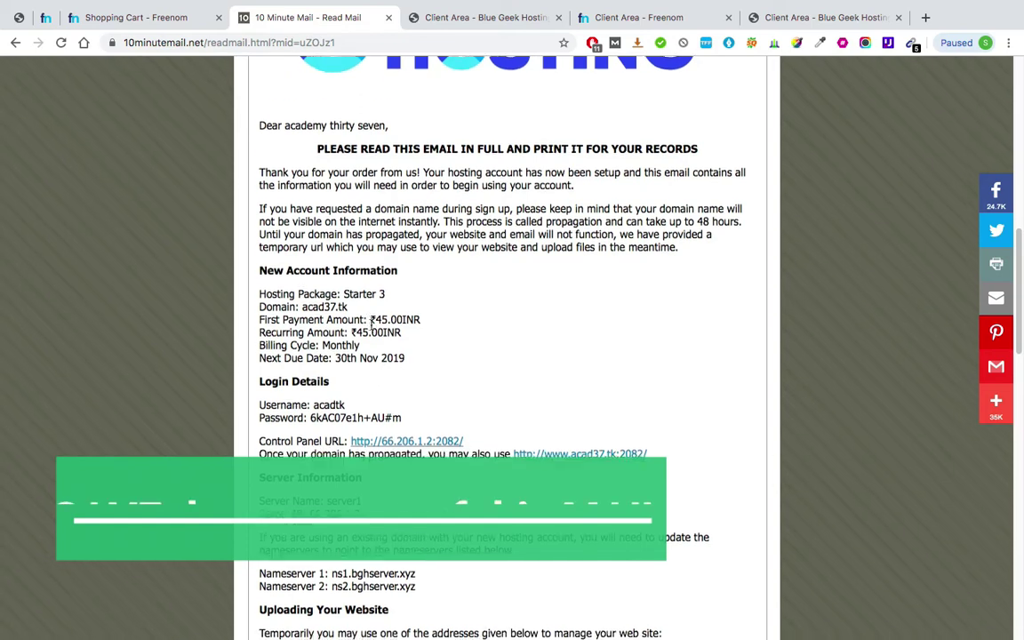
{"action": "scroll", "coordinate": [370, 325], "scroll_direction": "down", "scroll_amount": 2}
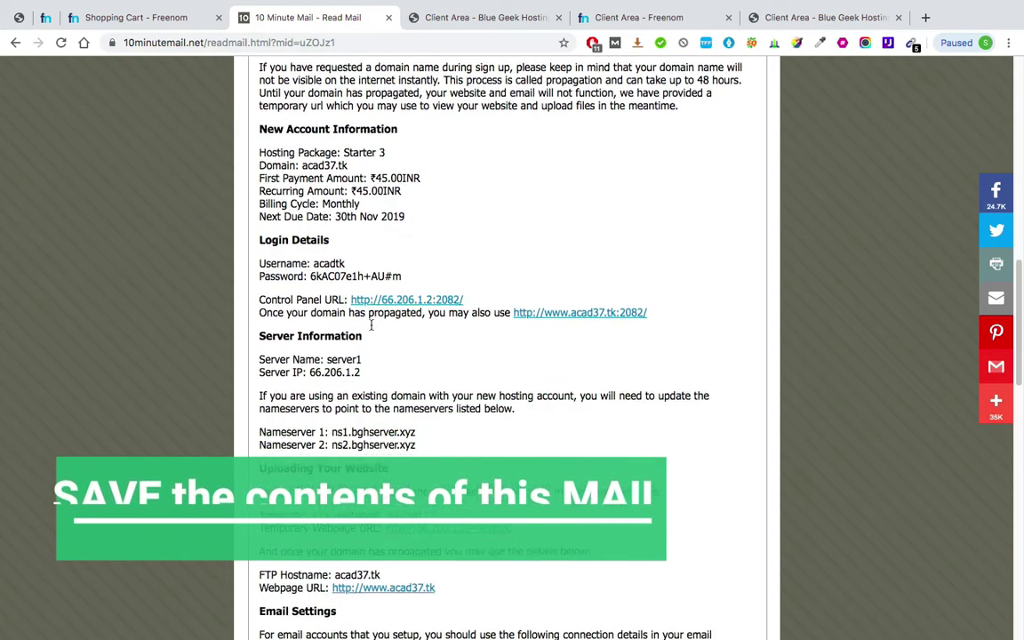
{"action": "scroll", "coordinate": [370, 325], "scroll_direction": "down", "scroll_amount": 1}
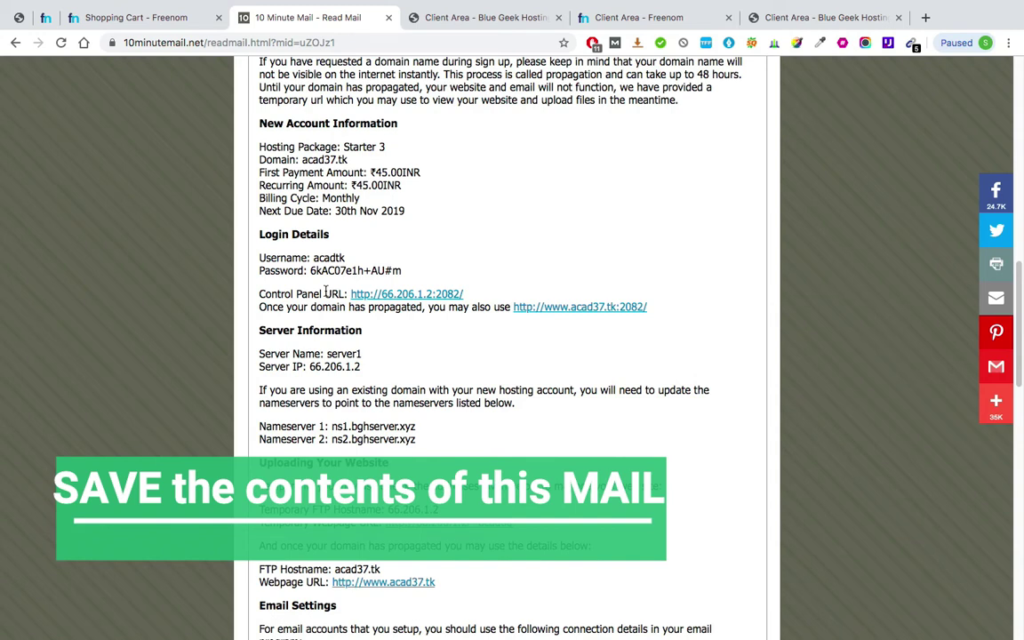
{"action": "key", "text": "super+shift+4"}
{"action": "left_click_drag", "start_coordinate": [252, 115], "coordinate": [746, 598]}
- Select the two nameserver lines, reset the page zoom, and open the Control Panel link
{"action": "scroll", "coordinate": [406, 428], "scroll_direction": "up", "scroll_amount": 3}
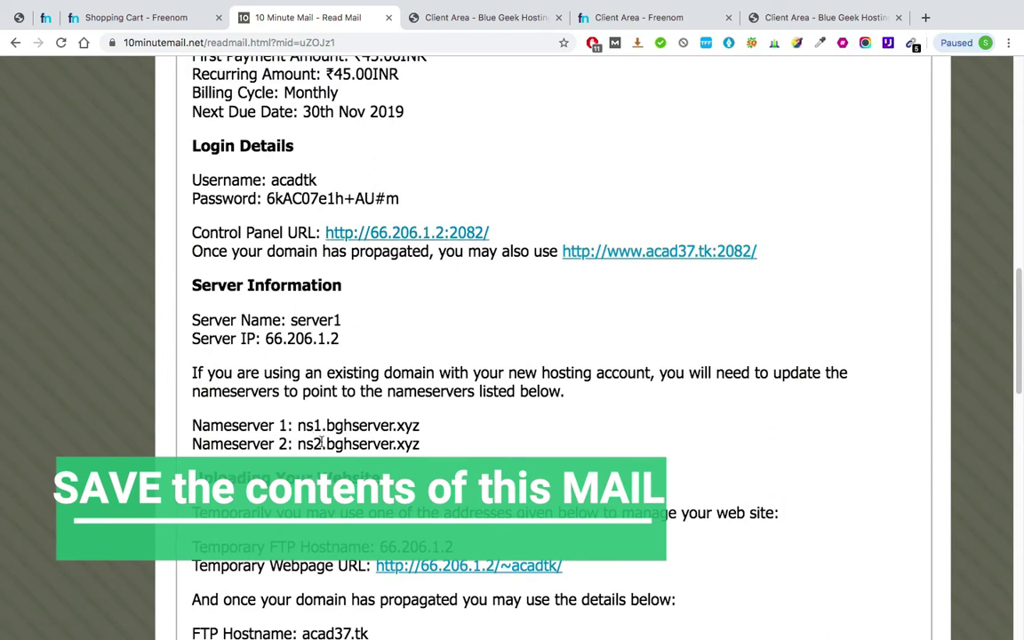
{"action": "left_click_drag", "start_coordinate": [212, 415], "coordinate": [382, 434]}
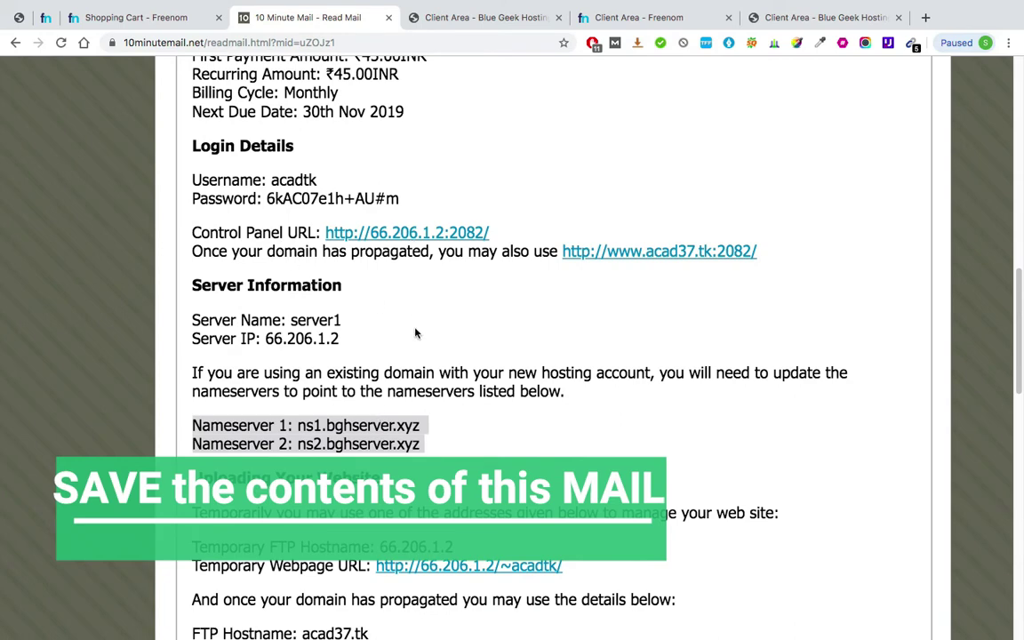
{"action": "key", "text": "ctrl+minus"}
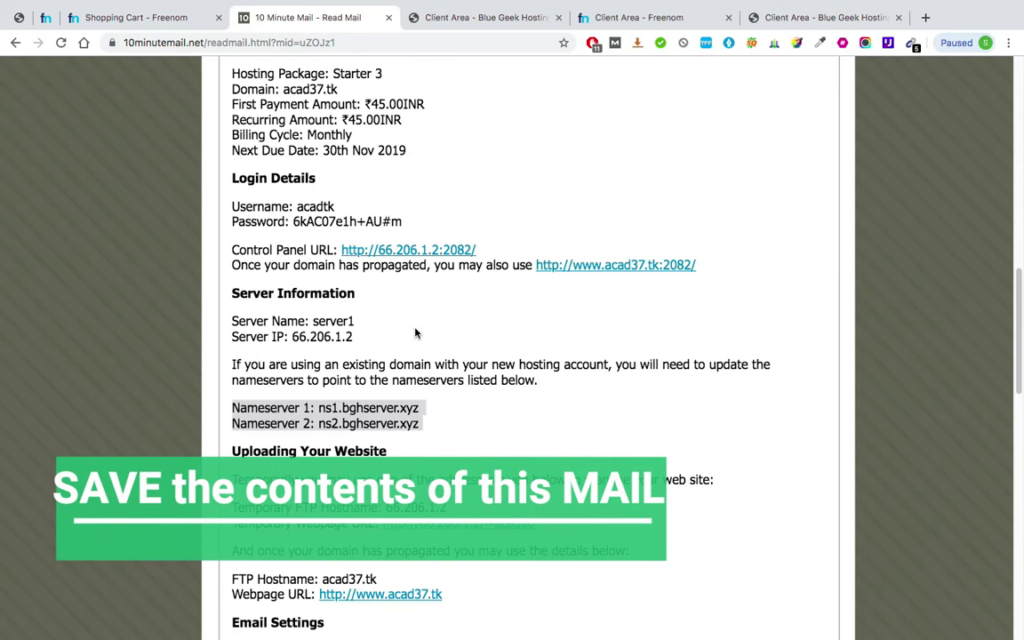
{"action": "key", "text": "ctrl+minus"}
{"action": "key", "text": "ctrl+minus"}
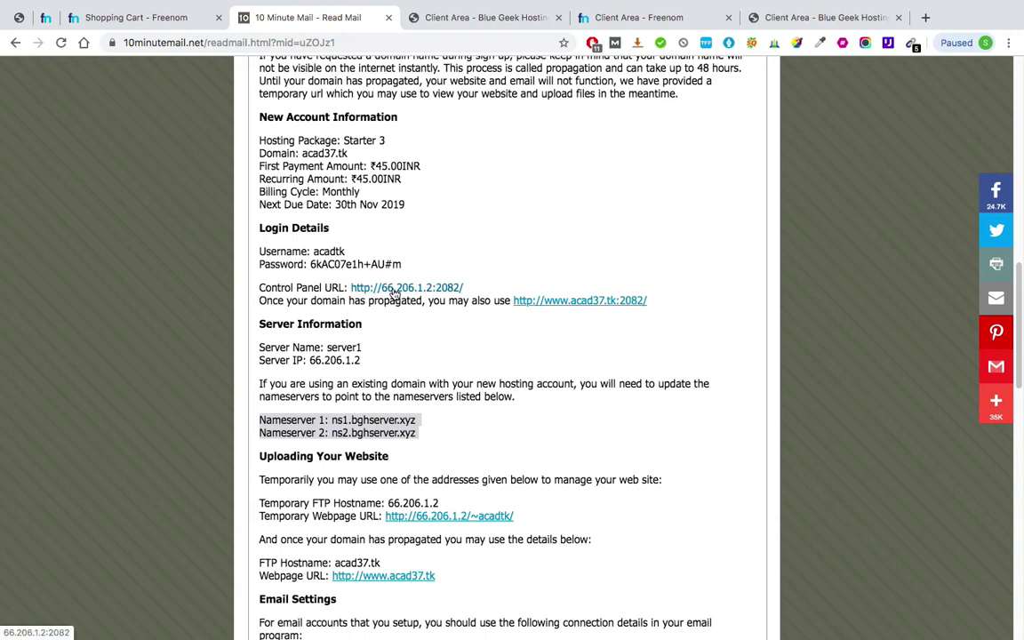
{"action": "left_click", "coordinate": [398, 290], "text": "super"}
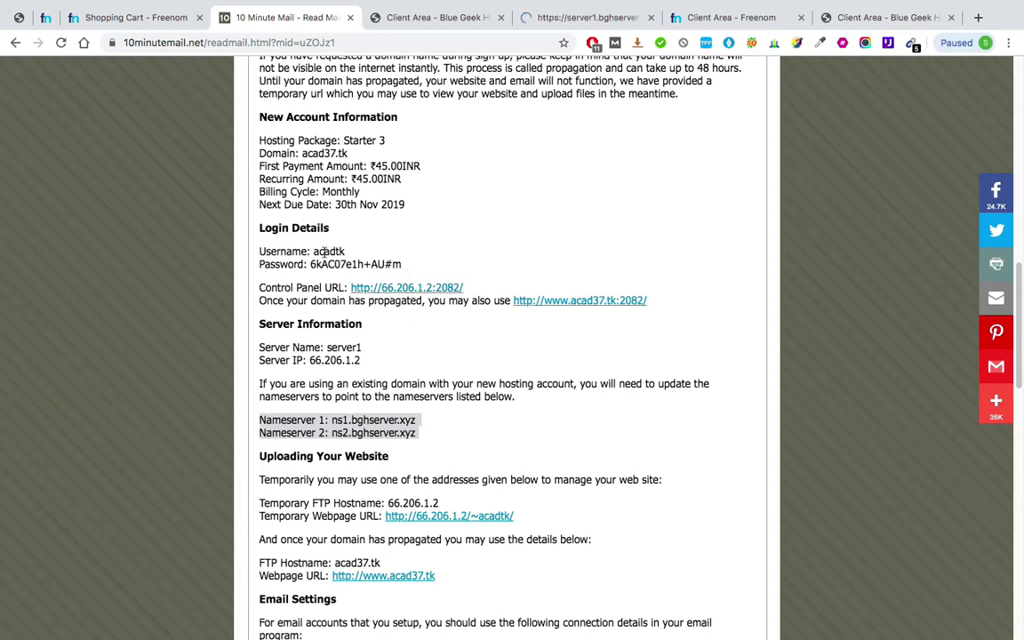
- Bookmark the cPanel Login page
{"action": "left_click", "coordinate": [542, 17]}
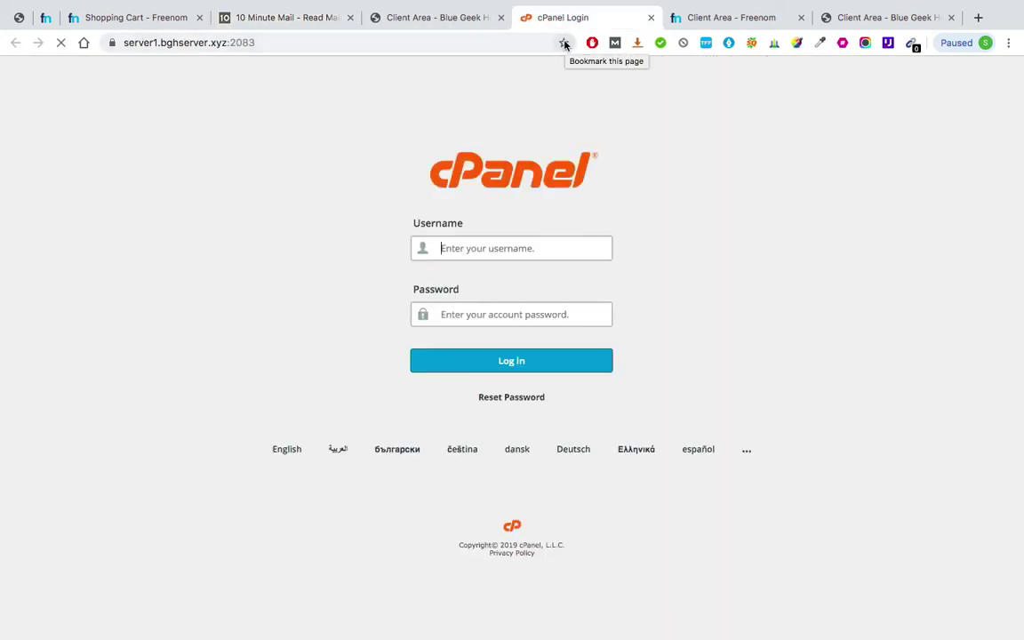
{"action": "left_click", "coordinate": [563, 42]}
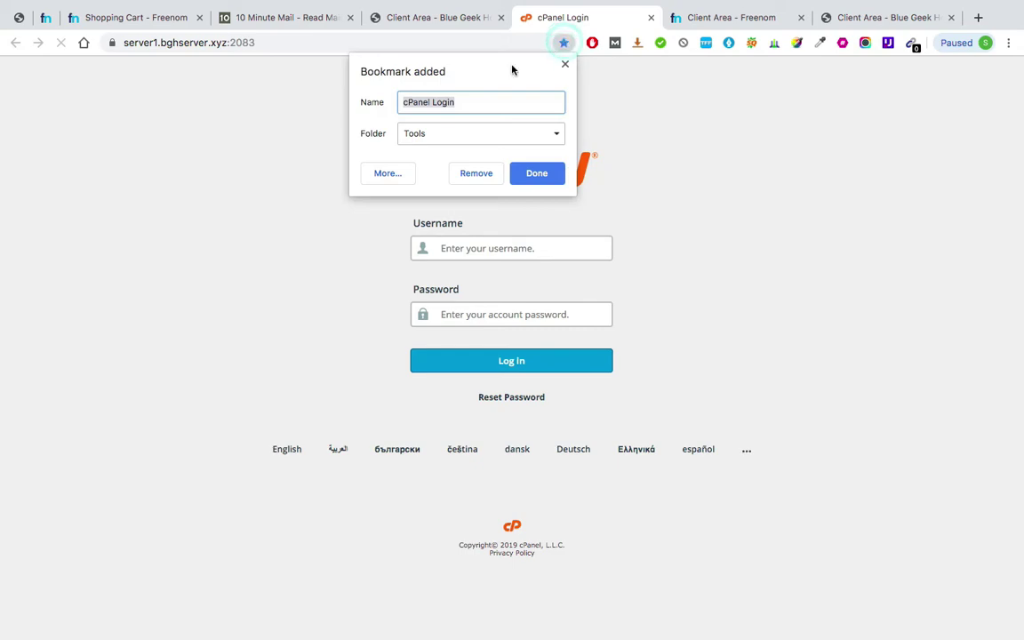
{"action": "left_click", "coordinate": [536, 174]}
- Copy the account username from the welcome email into the cPanel username field
{"action": "left_click", "coordinate": [442, 18]}
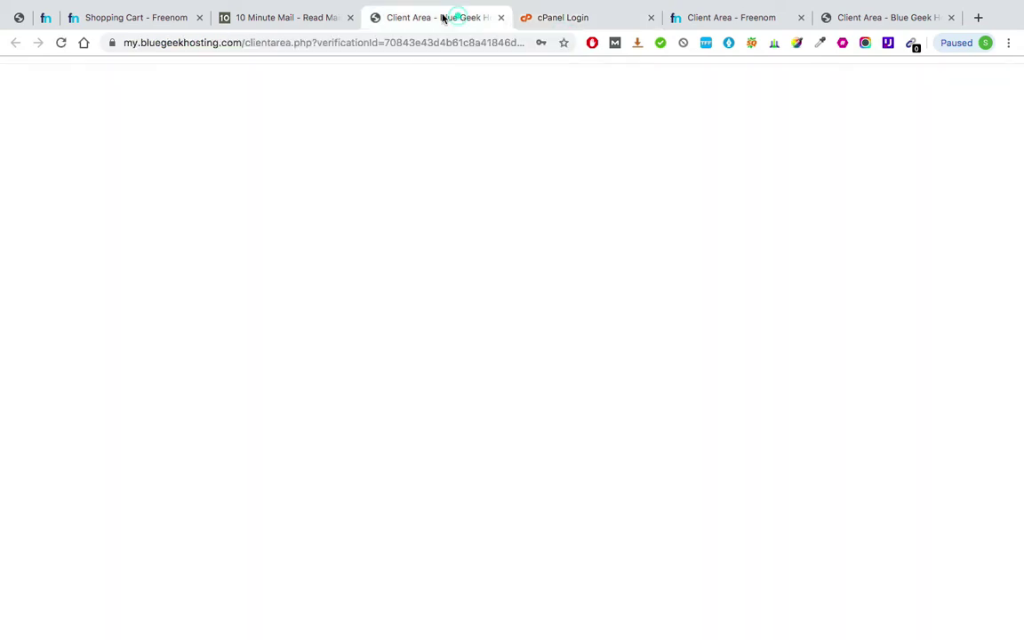
{"action": "left_click", "coordinate": [293, 18]}
{"action": "left_click", "coordinate": [328, 251]}
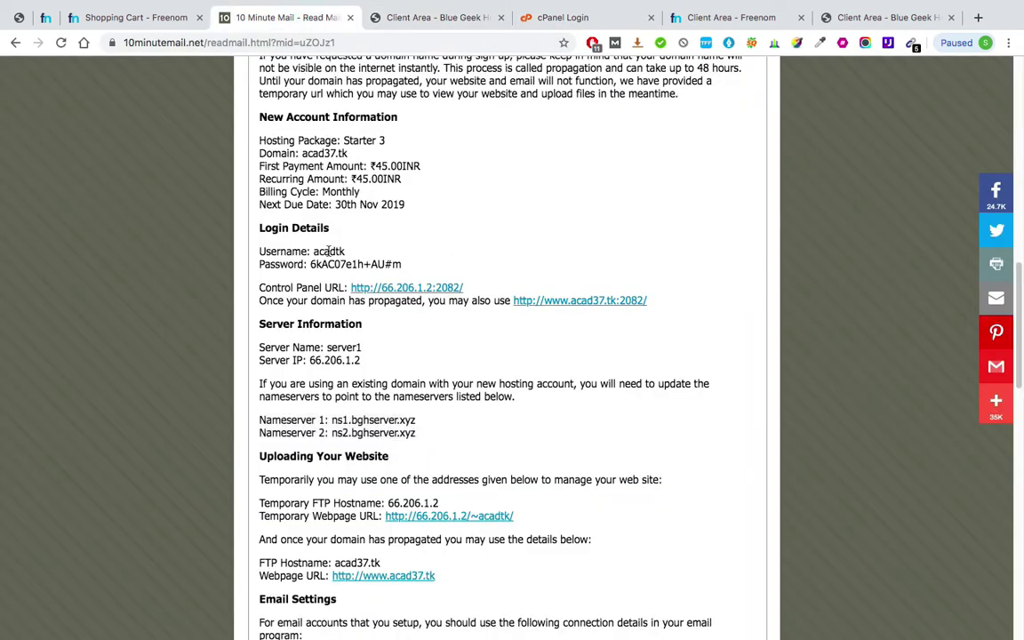
{"action": "double_click", "coordinate": [328, 251]}
{"action": "key", "text": "ctrl+c"}
{"action": "left_click", "coordinate": [543, 18]}
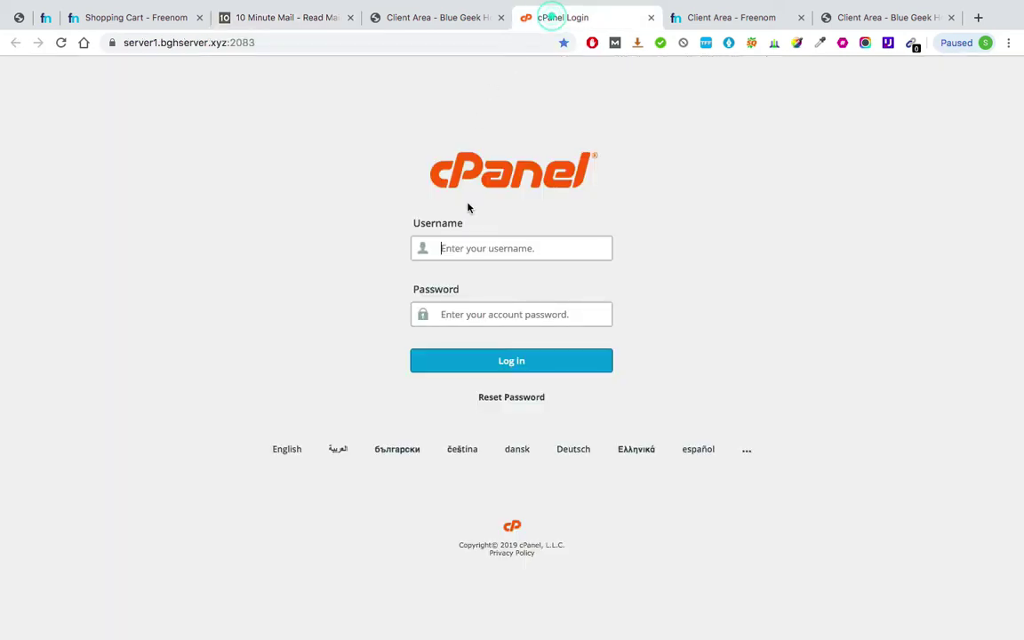
{"action": "left_click", "coordinate": [468, 252]}
{"action": "key", "text": "ctrl+v"}
- Copy the account password from the email into the password field and log in
{"action": "left_click", "coordinate": [435, 17]}
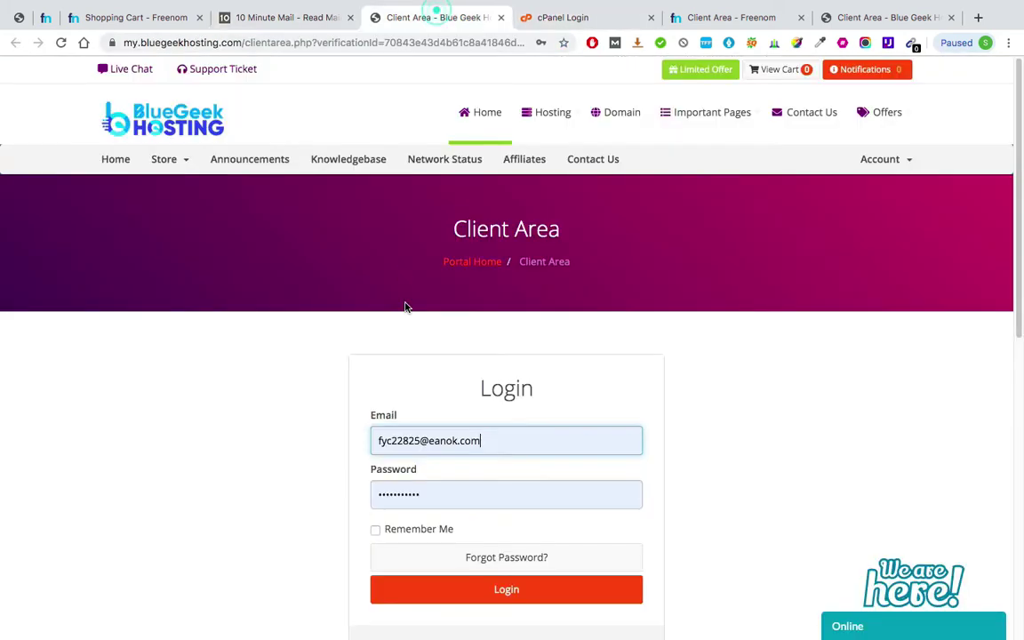
{"action": "left_click", "coordinate": [325, 19]}
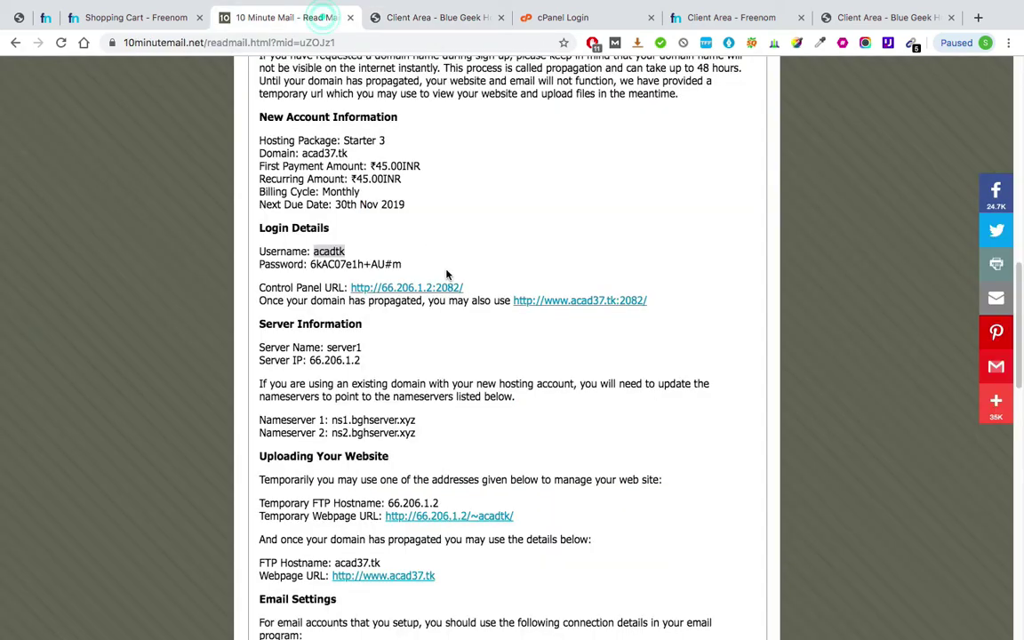
{"action": "left_click", "coordinate": [333, 264]}
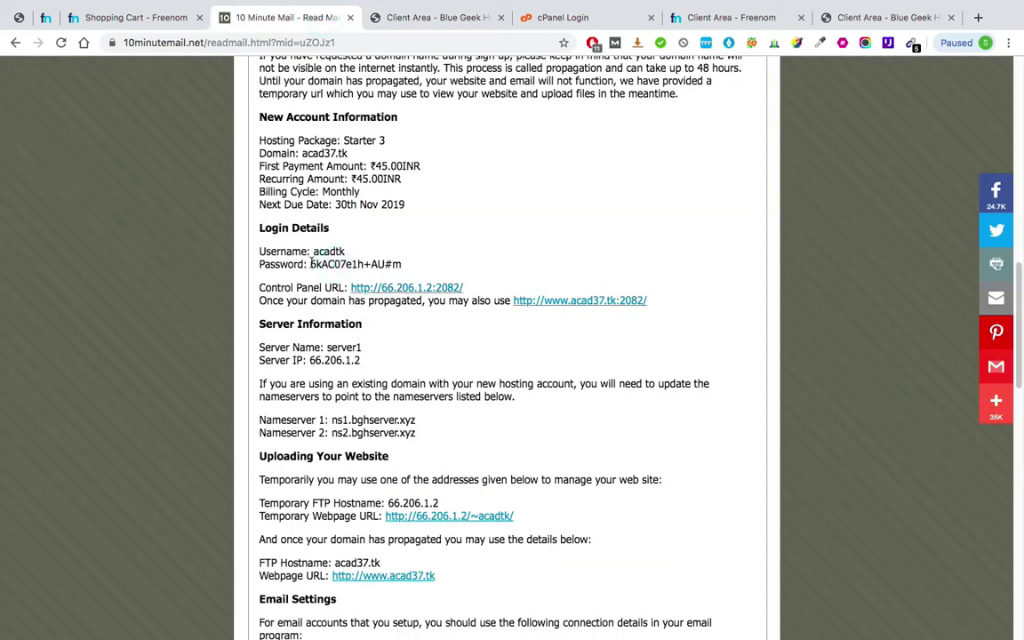
{"action": "left_click_drag", "start_coordinate": [310, 264], "coordinate": [418, 264]}
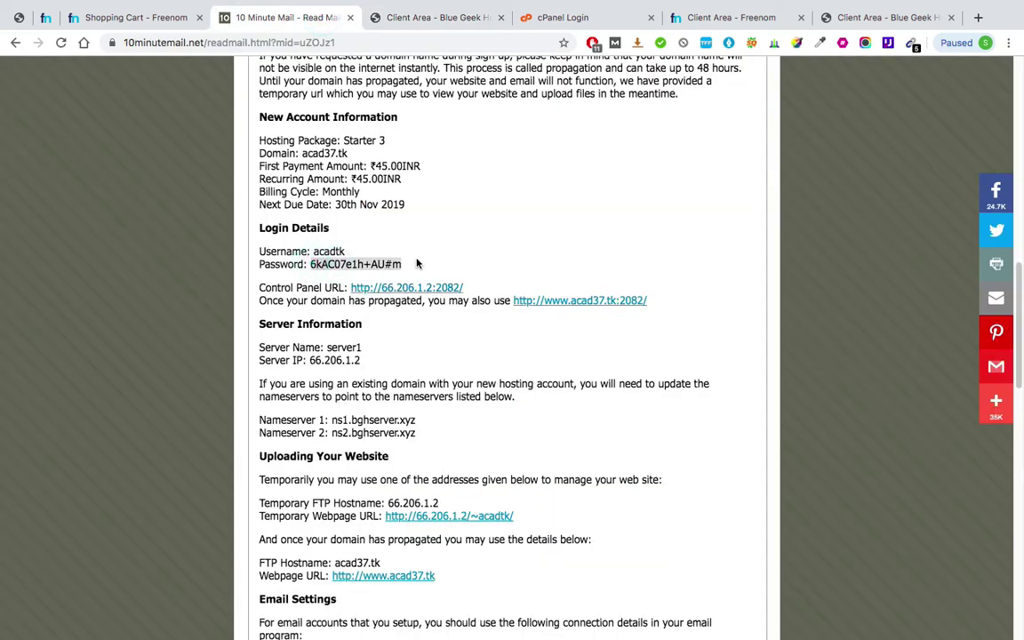
{"action": "left_click", "coordinate": [547, 18]}
{"action": "left_click", "coordinate": [493, 313]}
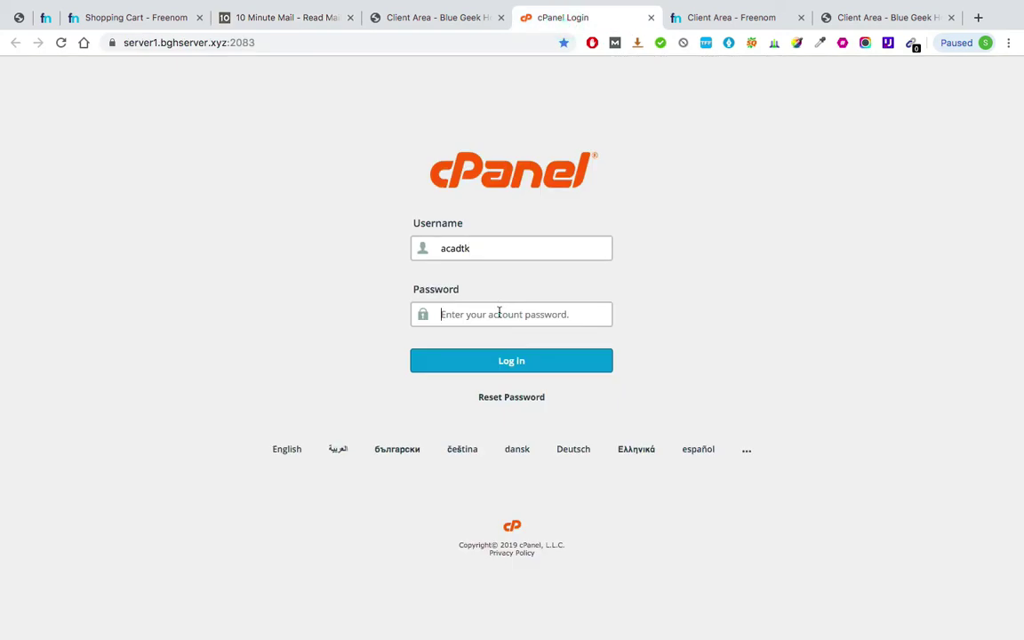
{"action": "key", "text": "super+v"}
{"action": "left_click", "coordinate": [498, 361]}
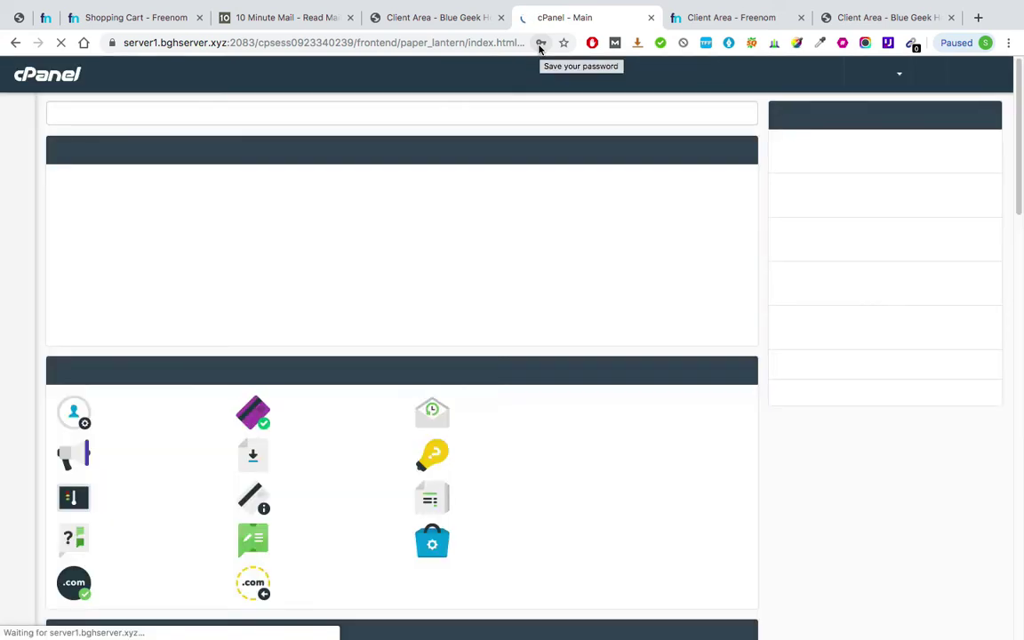
{"action": "left_click", "coordinate": [539, 44]}
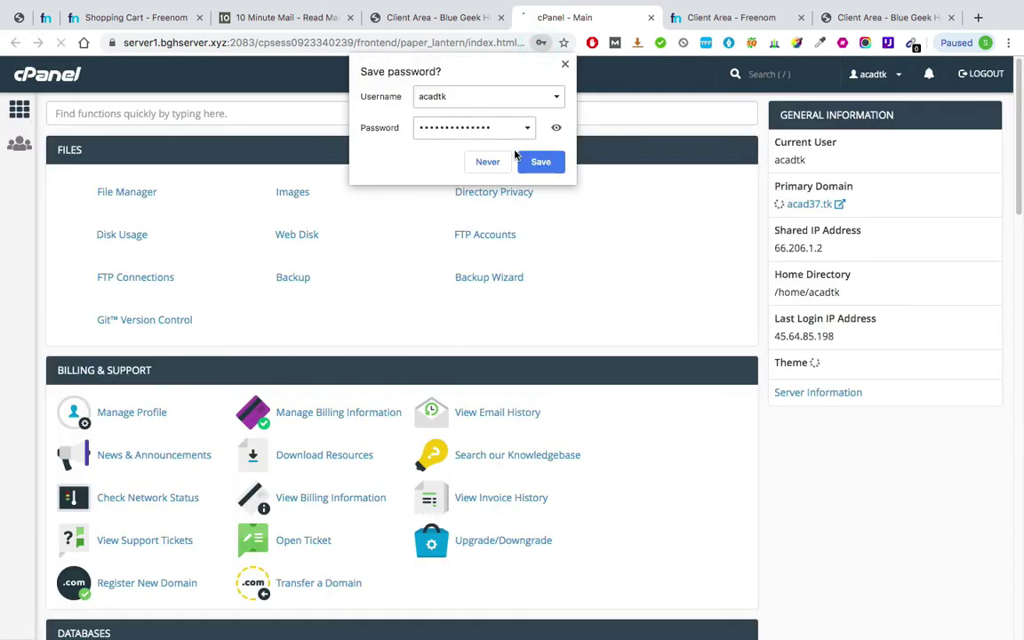
{"action": "left_click", "coordinate": [538, 160]}
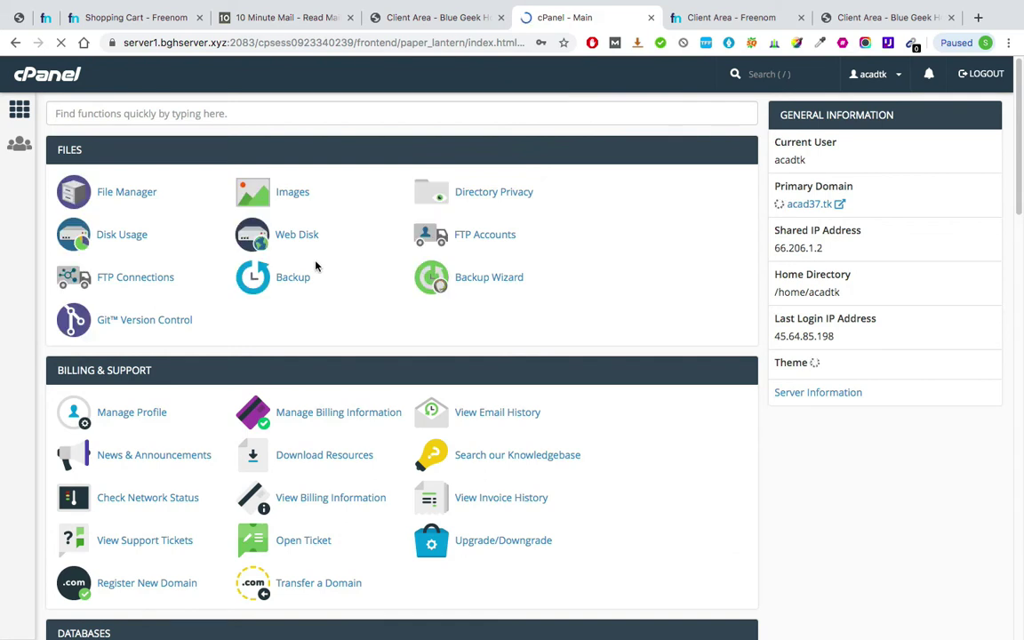
{"action": "scroll", "coordinate": [315, 267], "scroll_direction": "down", "scroll_amount": 1}
{"action": "scroll", "coordinate": [316, 266], "scroll_direction": "up", "scroll_amount": 1}
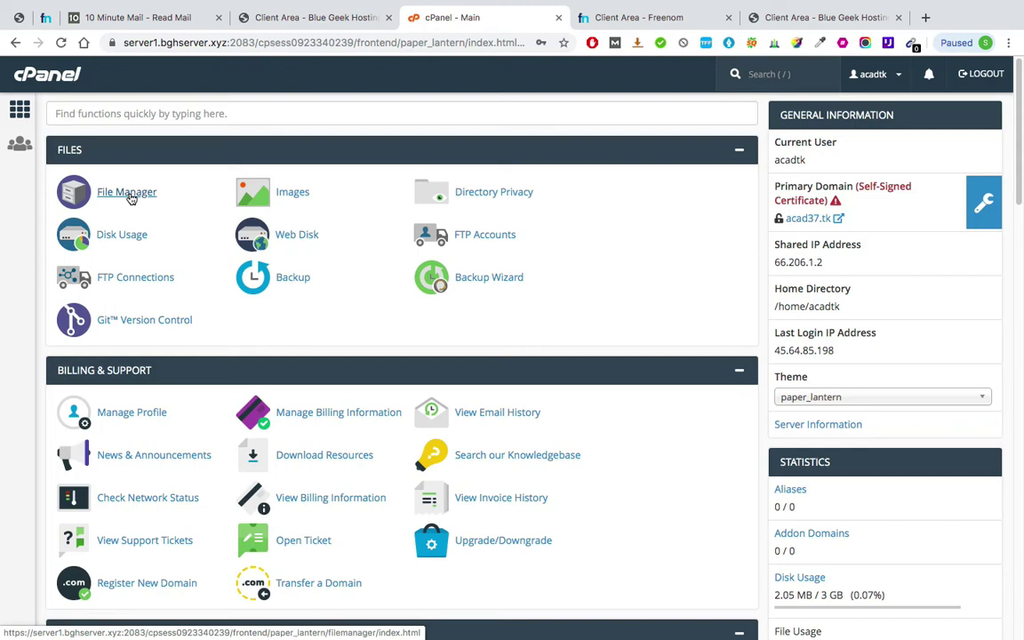
{"action": "scroll", "coordinate": [129, 197], "scroll_direction": "down", "scroll_amount": 5}
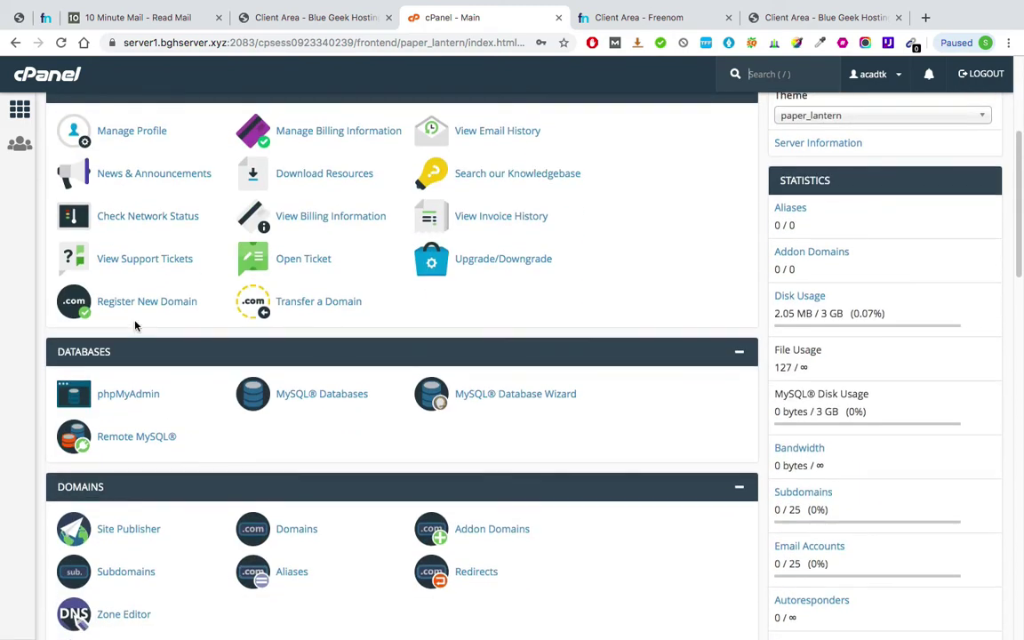
{"action": "scroll", "coordinate": [135, 325], "scroll_direction": "down", "scroll_amount": 4}
{"action": "scroll", "coordinate": [132, 267], "scroll_direction": "up", "scroll_amount": 3}
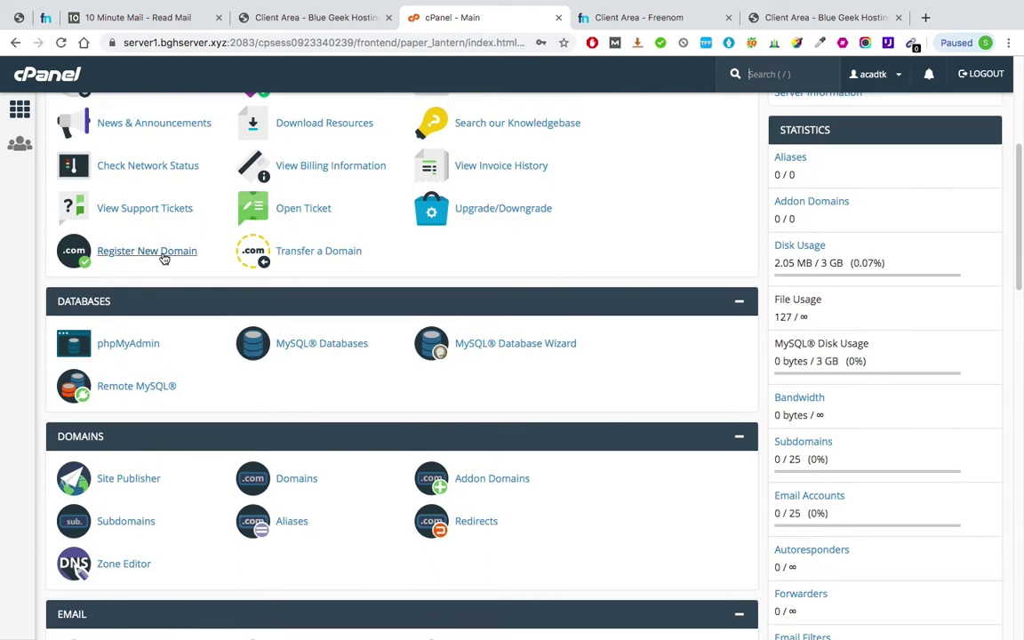
{"action": "scroll", "coordinate": [212, 276], "scroll_direction": "down", "scroll_amount": 4}
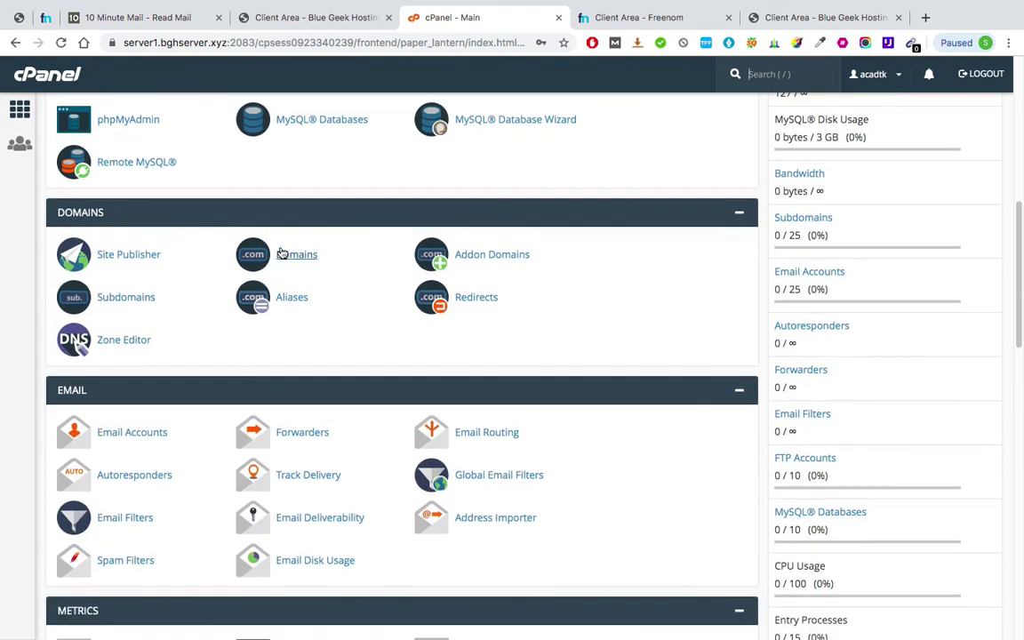
{"action": "scroll", "coordinate": [293, 263], "scroll_direction": "down", "scroll_amount": 5}
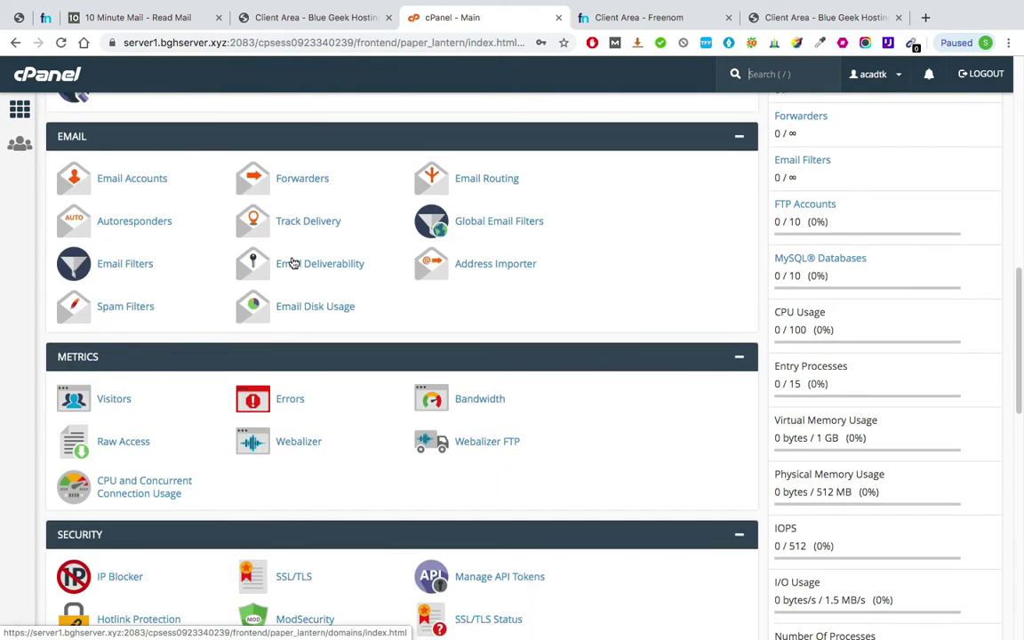
{"action": "scroll", "coordinate": [293, 263], "scroll_direction": "down", "scroll_amount": 3}
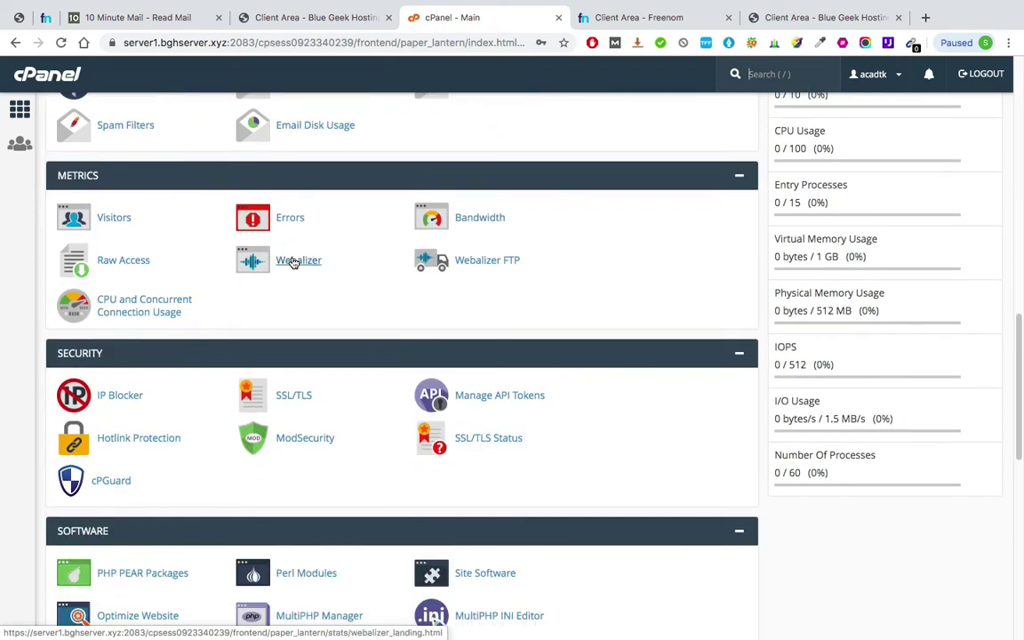
{"action": "scroll", "coordinate": [293, 263], "scroll_direction": "down", "scroll_amount": 8}
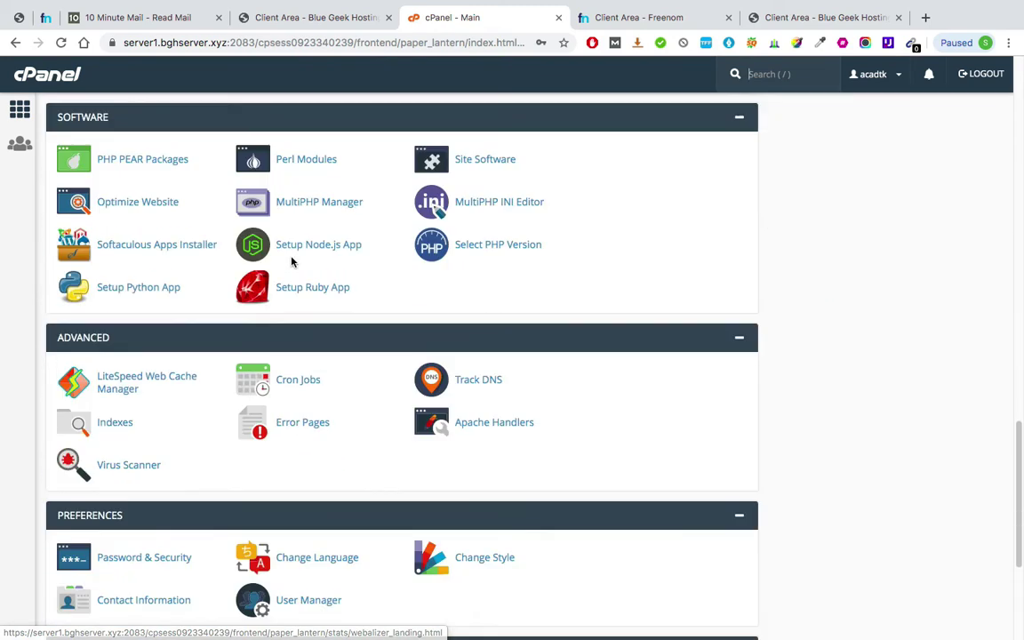
{"action": "scroll", "coordinate": [293, 263], "scroll_direction": "down", "scroll_amount": 5}
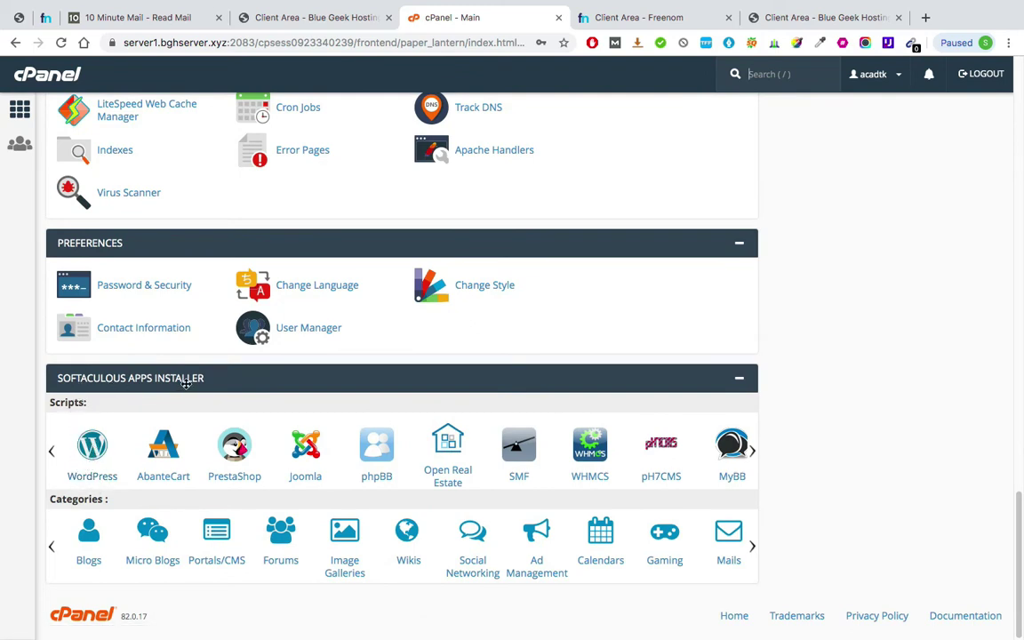
{"action": "scroll", "coordinate": [66, 493], "scroll_direction": "up", "scroll_amount": 4}
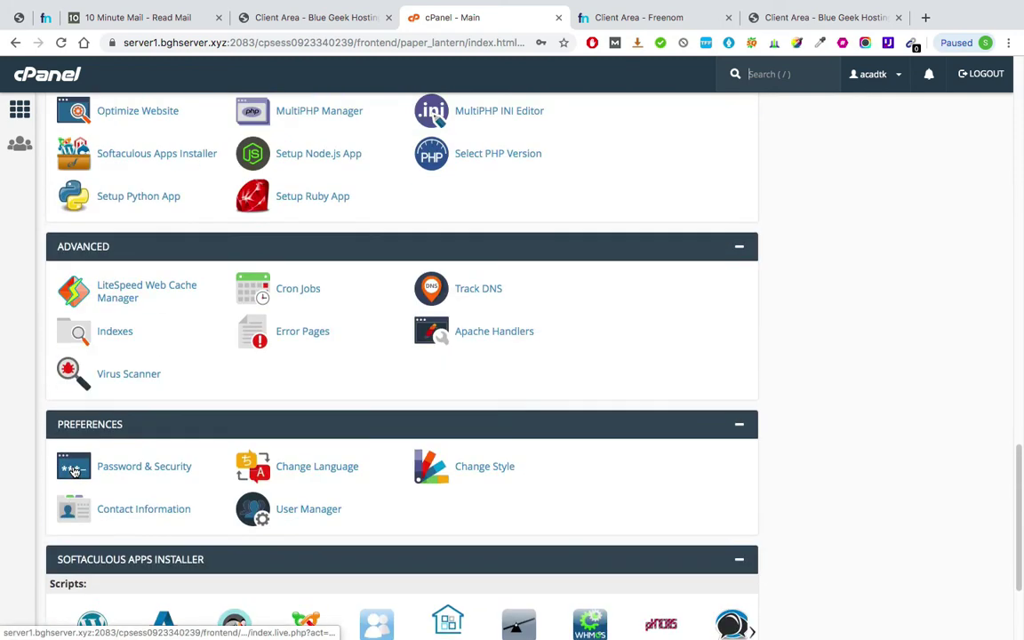
{"action": "scroll", "coordinate": [77, 480], "scroll_direction": "down", "scroll_amount": 2}
{"action": "scroll", "coordinate": [77, 480], "scroll_direction": "down", "scroll_amount": 2}
{"action": "scroll", "coordinate": [76, 476], "scroll_direction": "up", "scroll_amount": 4}
{"action": "scroll", "coordinate": [75, 462], "scroll_direction": "down", "scroll_amount": 4}
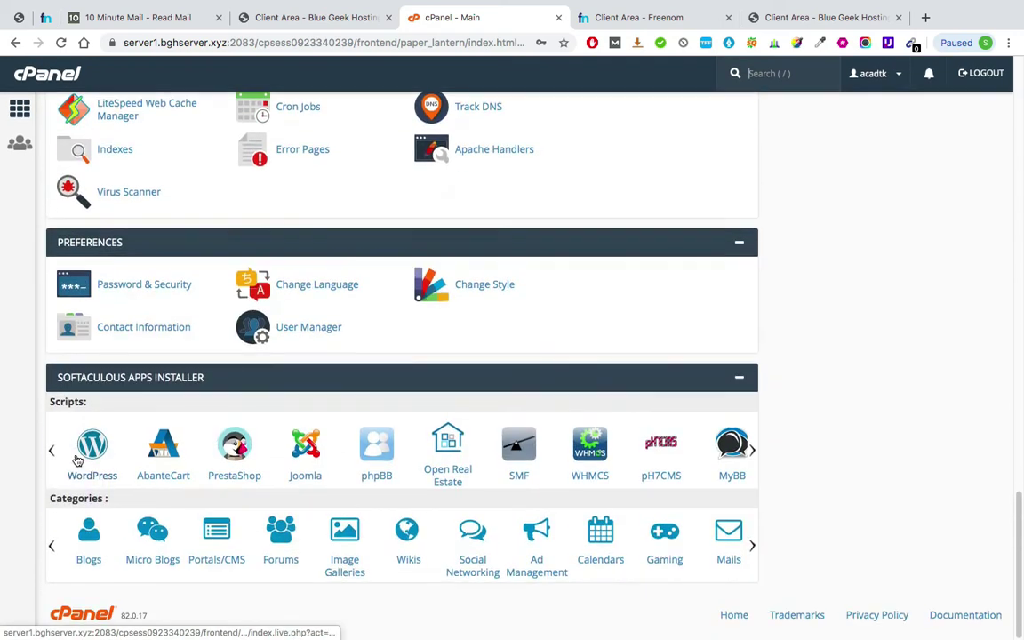
{"action": "scroll", "coordinate": [93, 446], "scroll_direction": "up", "scroll_amount": 7}
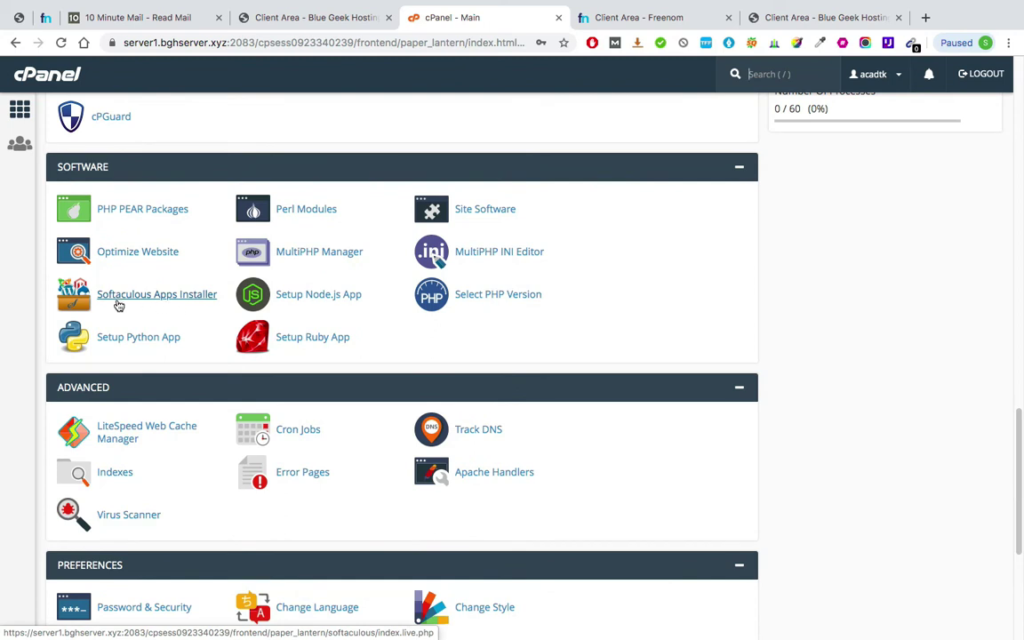
- Open the Softaculous Apps Installer and start a WordPress install
{"action": "left_click", "coordinate": [207, 298]}
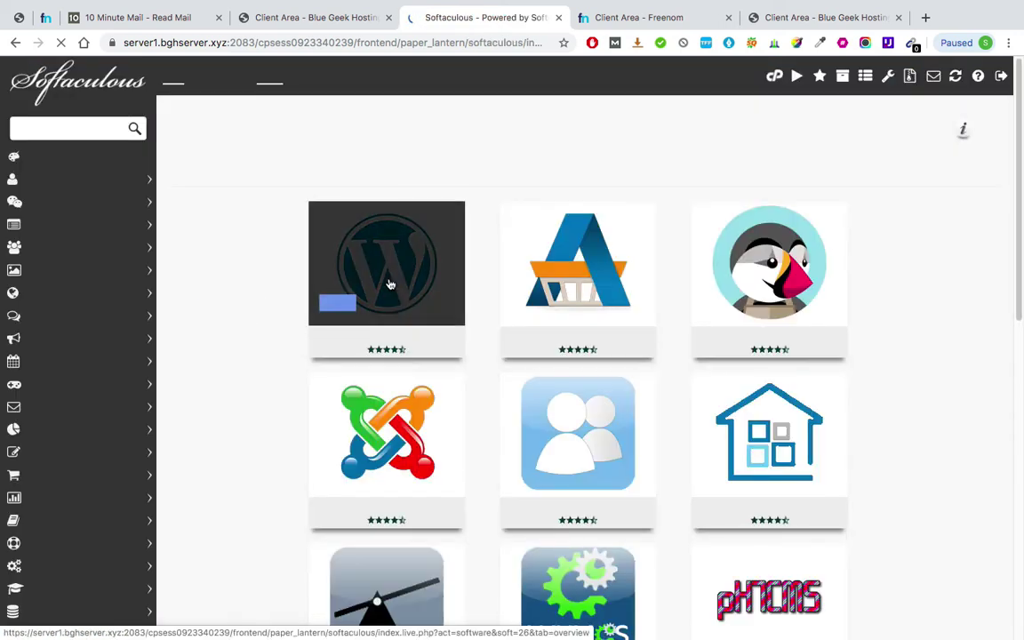
{"action": "mouse_move", "coordinate": [342, 305]}
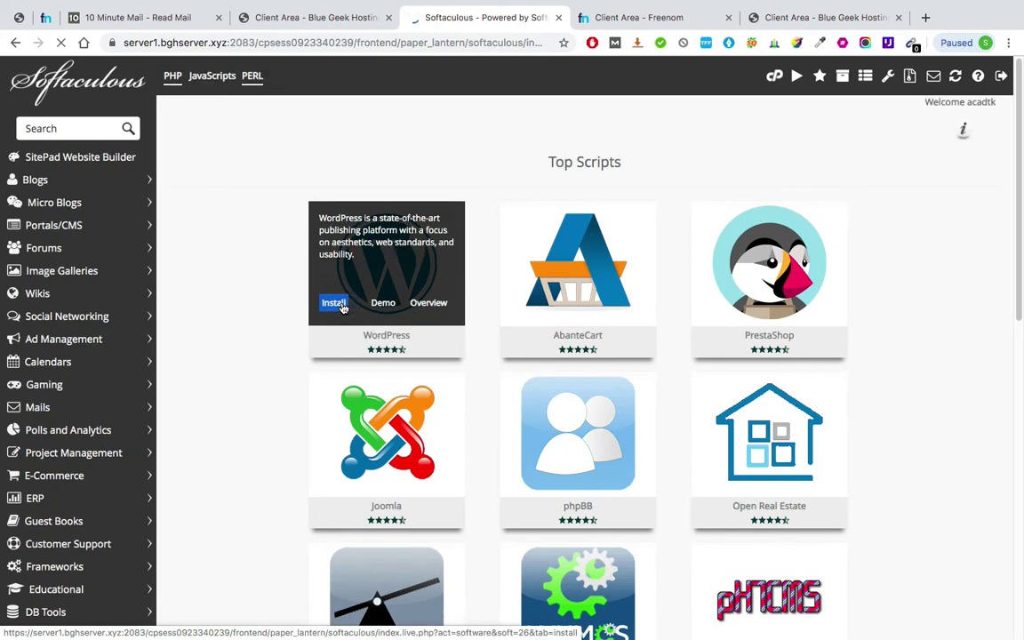
{"action": "left_click", "coordinate": [342, 305]}
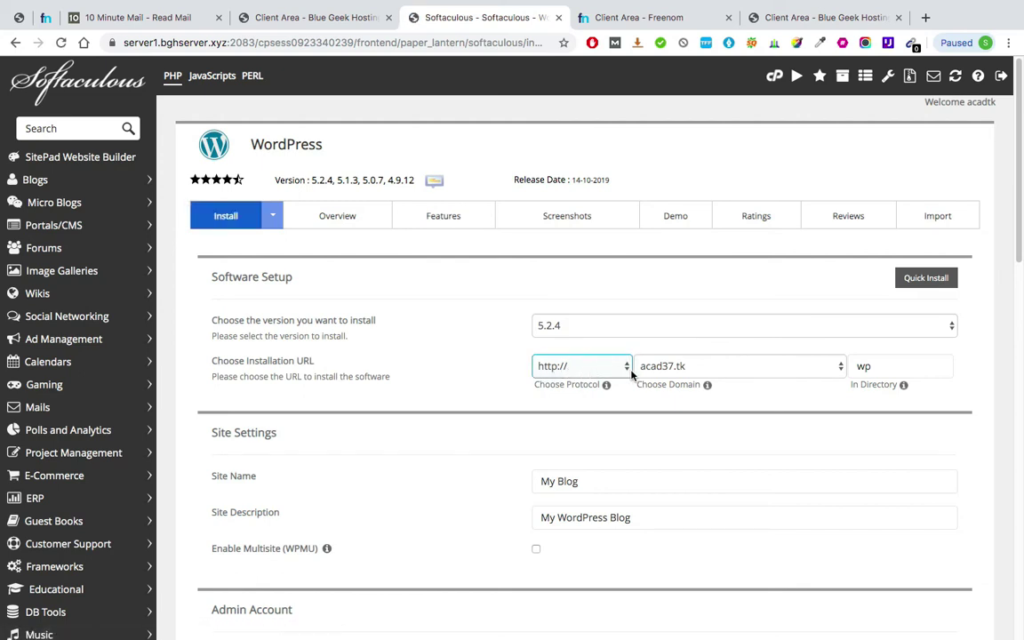
- Clear the In Directory field so WordPress installs at the acad37.tk root
{"action": "left_click", "coordinate": [883, 365]}
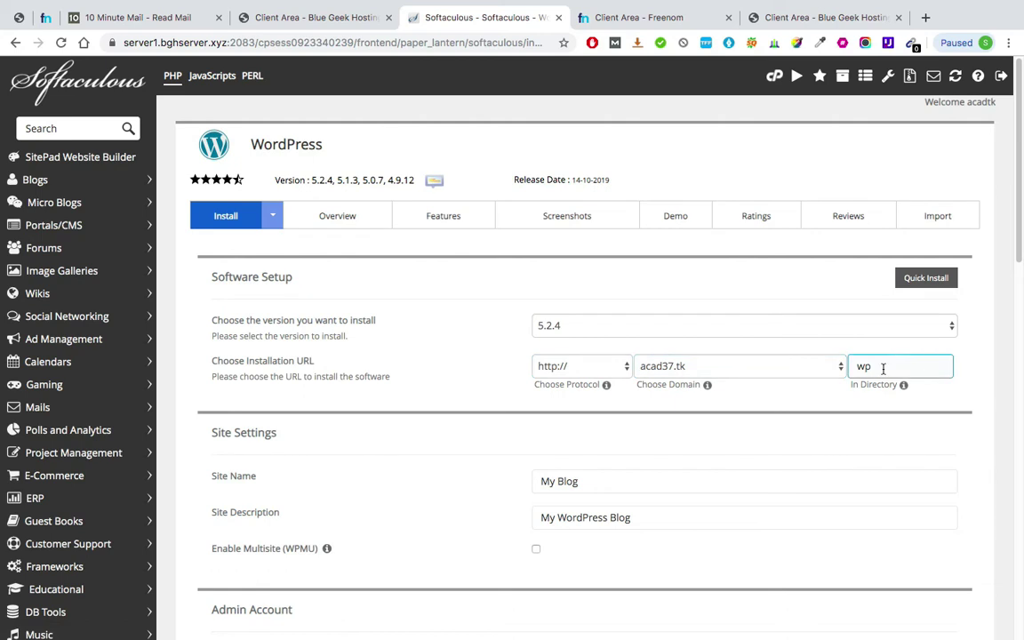
{"action": "key", "text": "BackSpace"}
{"action": "key", "text": "BackSpace"}
{"action": "scroll", "coordinate": [443, 444], "scroll_direction": "down", "scroll_amount": 4}
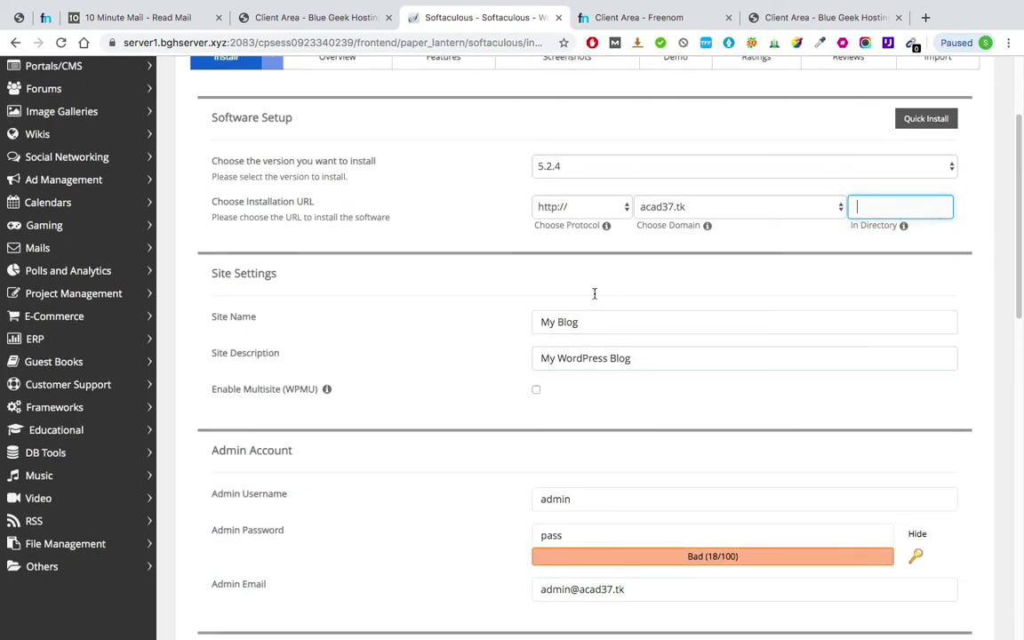
{"action": "scroll", "coordinate": [573, 321], "scroll_direction": "down", "scroll_amount": 5}
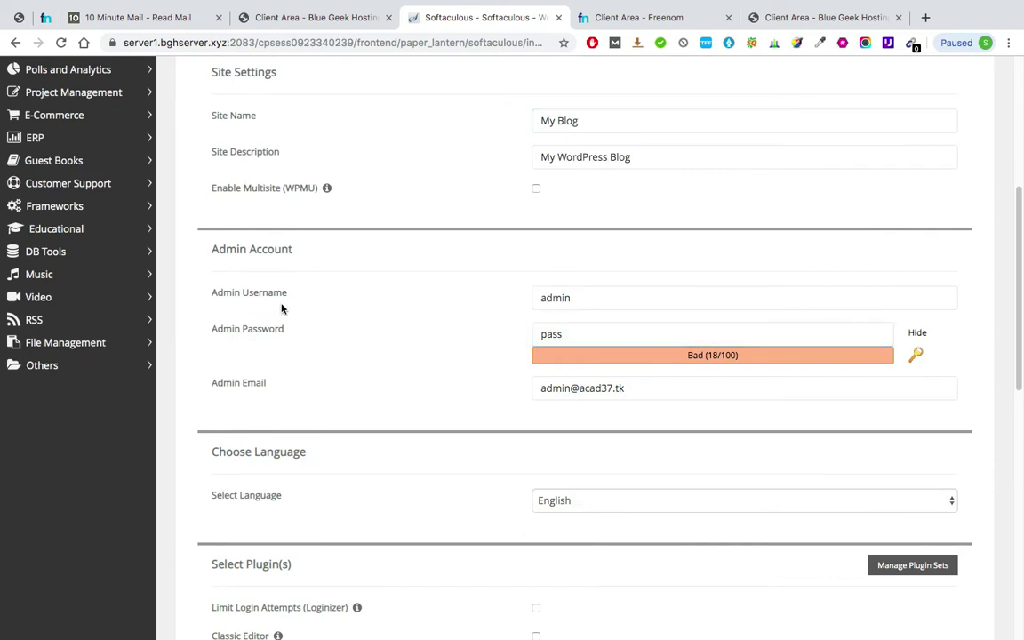
- Prefix the admin username with 'acad37' and copy the new username
{"action": "left_click", "coordinate": [540, 297]}
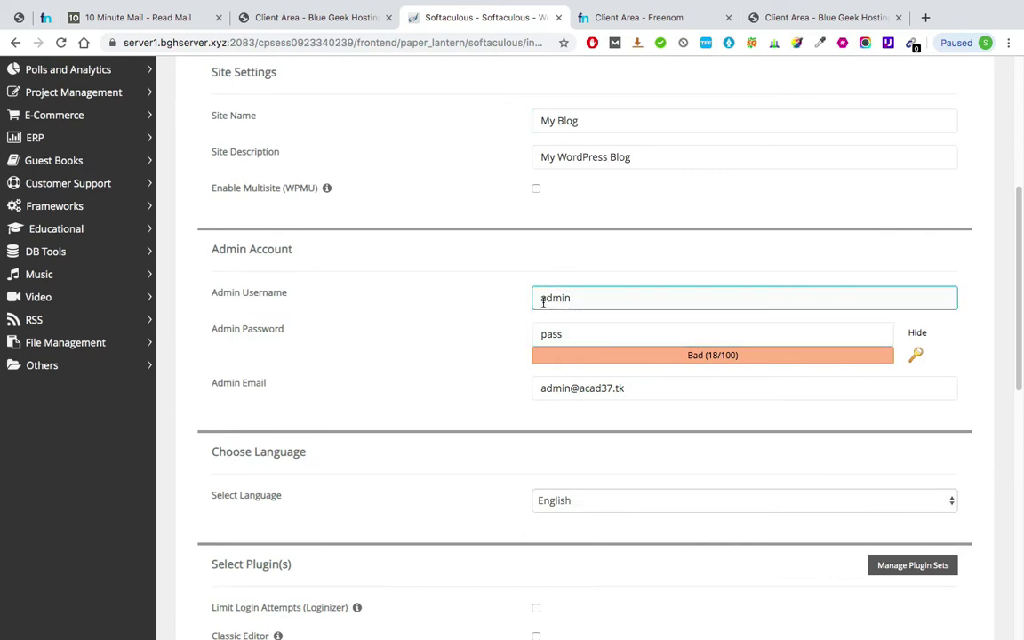
{"action": "left_click", "coordinate": [545, 280]}
{"action": "left_click", "coordinate": [552, 297]}
{"action": "left_click", "coordinate": [603, 415]}
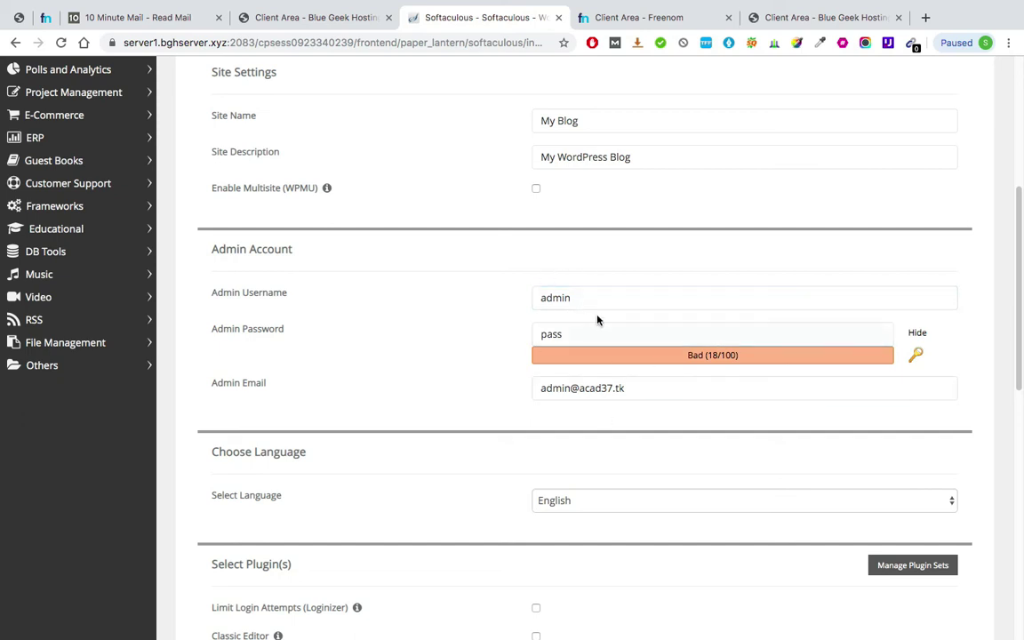
{"action": "left_click", "coordinate": [539, 299]}
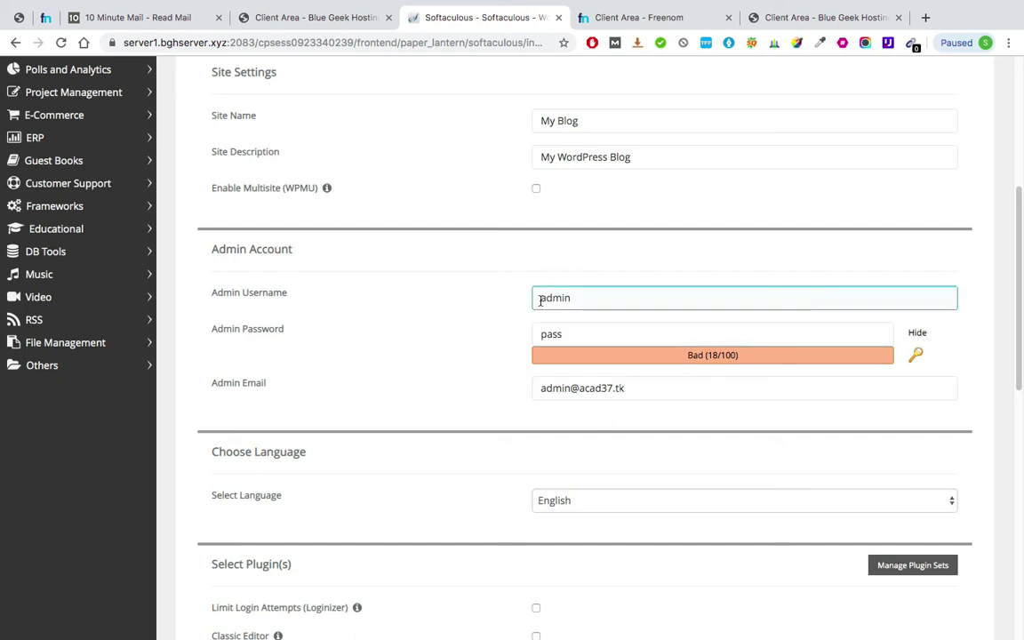
{"action": "type", "text": "ac"}
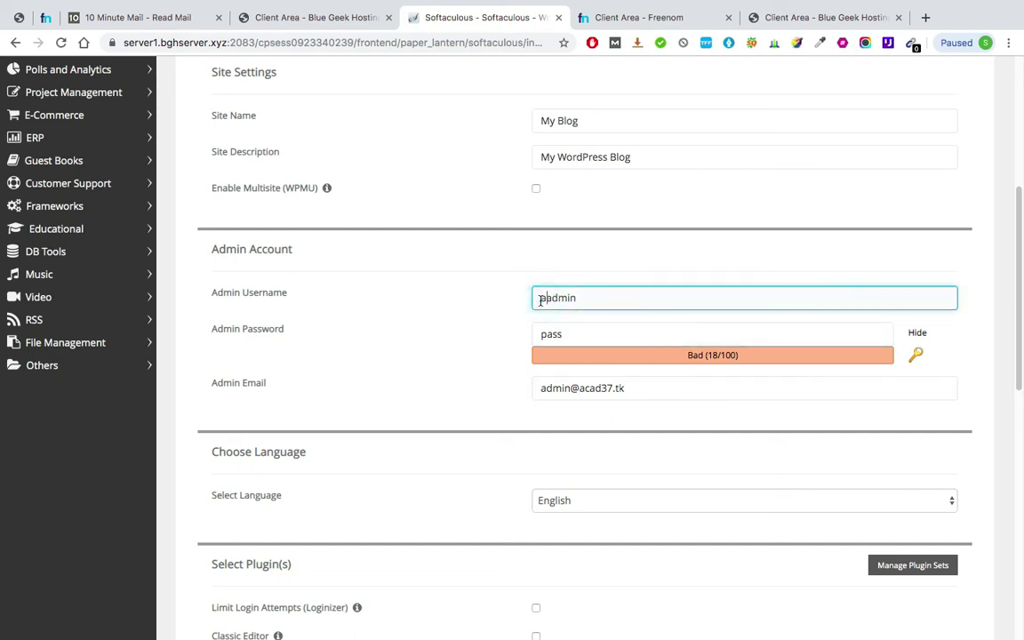
{"action": "type", "text": "ad37"}
{"action": "double_click", "coordinate": [586, 295]}
{"action": "key", "text": "ctrl+c"}
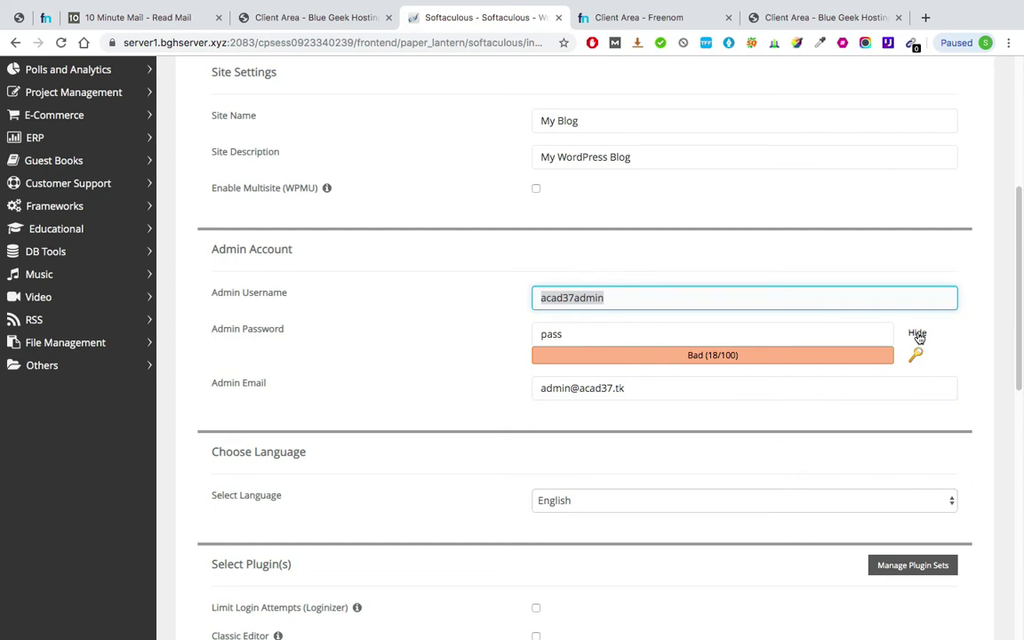
- Replace the admin password with a custom strong password
{"action": "left_click", "coordinate": [745, 333]}
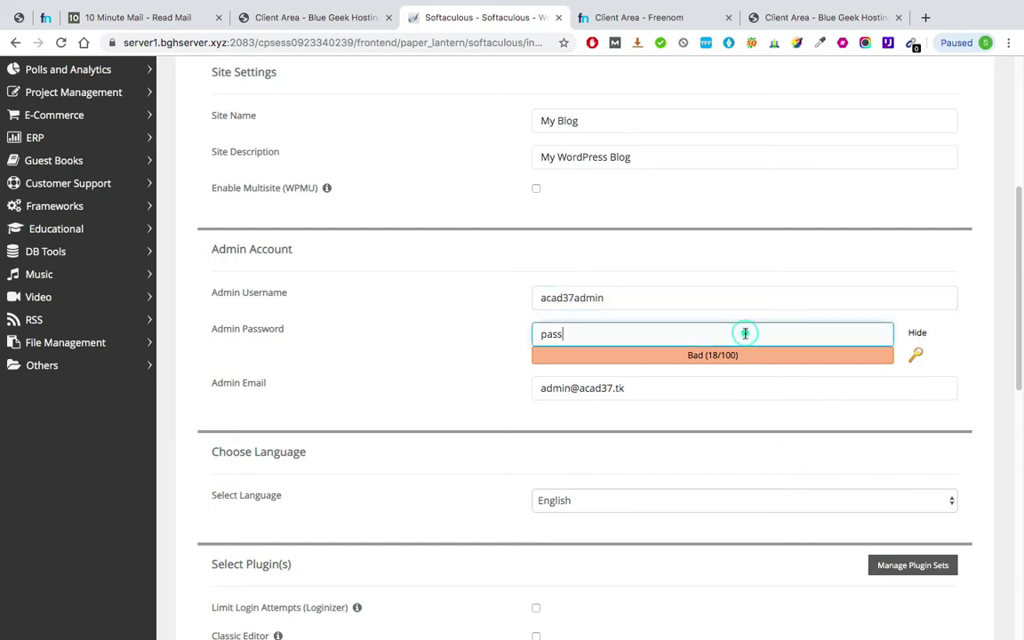
{"action": "key", "text": "ctrl+a"}
{"action": "key", "text": "ctrl+v"}
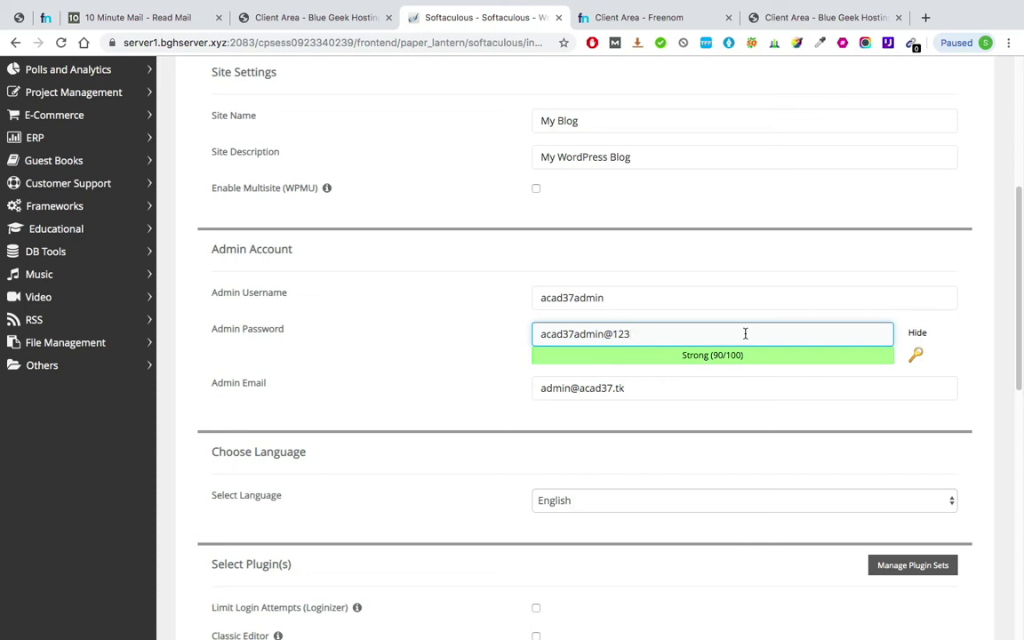
- Review the admin email address and run the WordPress installation
{"action": "left_click", "coordinate": [581, 389]}
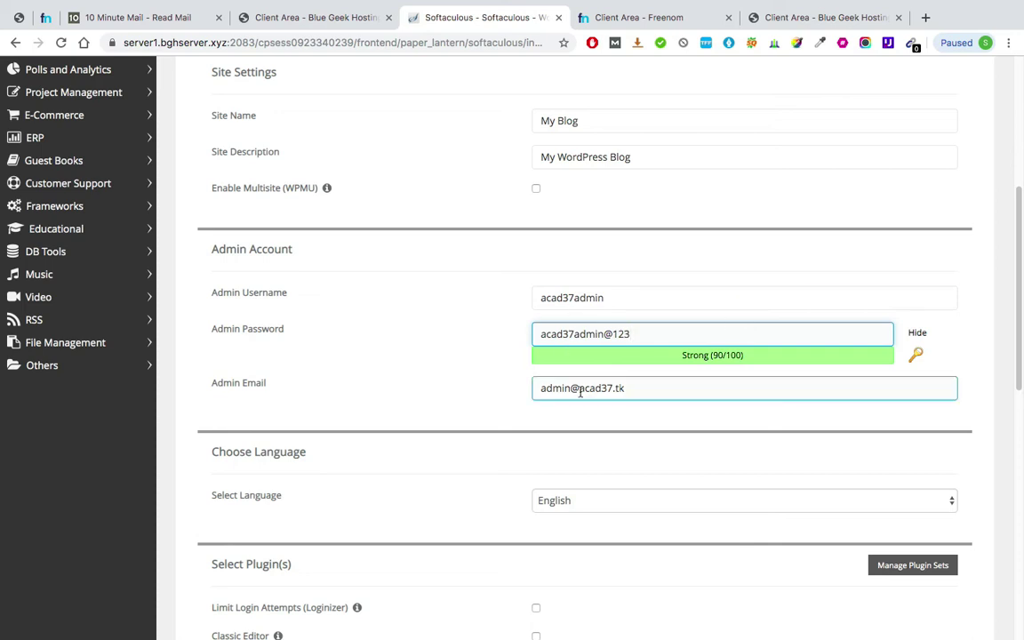
{"action": "triple_click", "coordinate": [558, 387]}
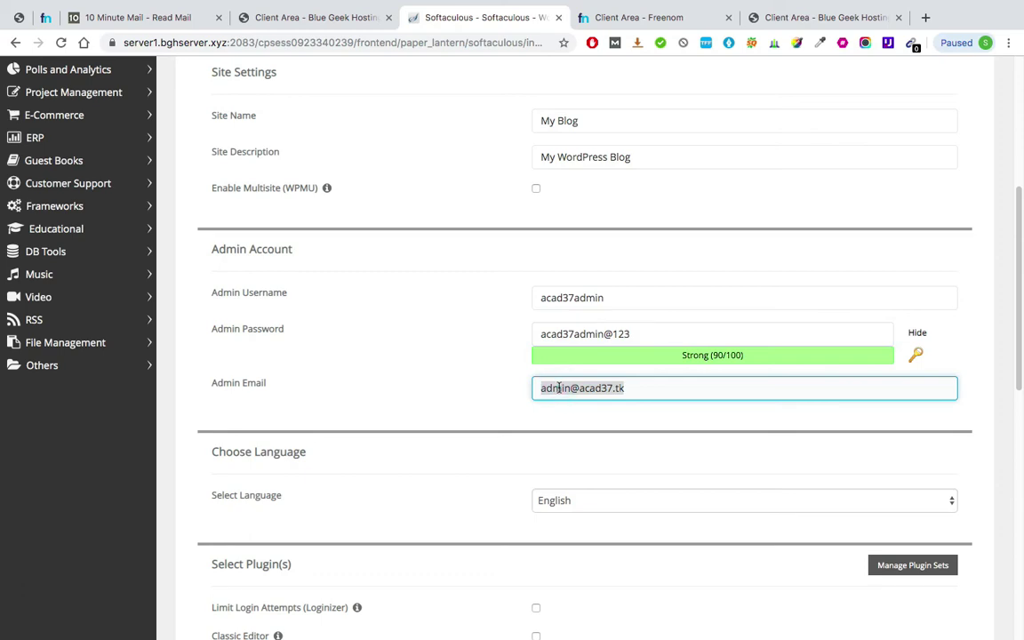
{"action": "scroll", "coordinate": [558, 387], "scroll_direction": "down", "scroll_amount": 10}
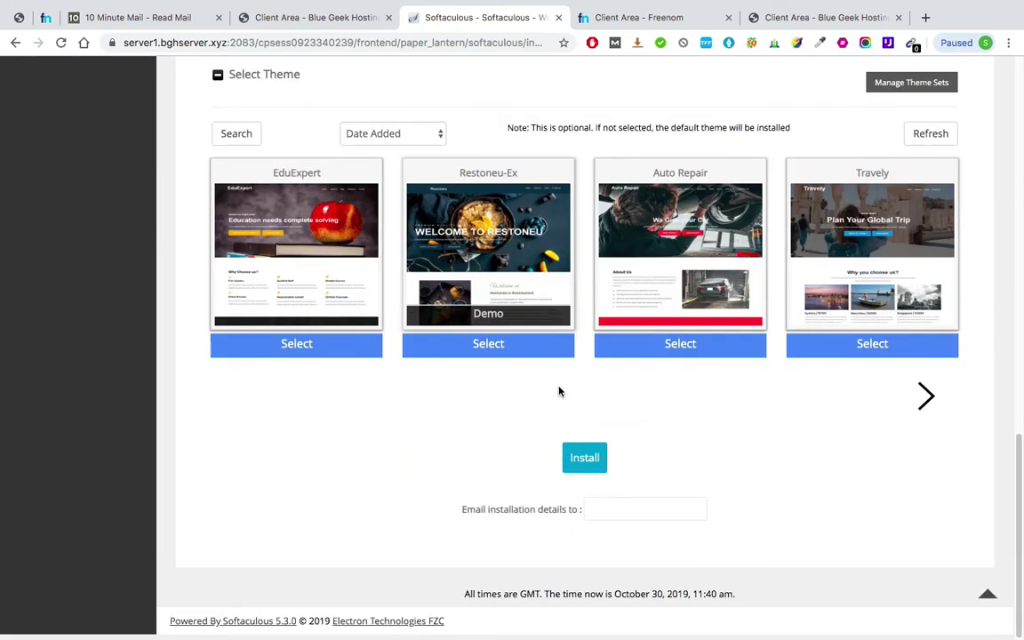
{"action": "left_click", "coordinate": [586, 463]}
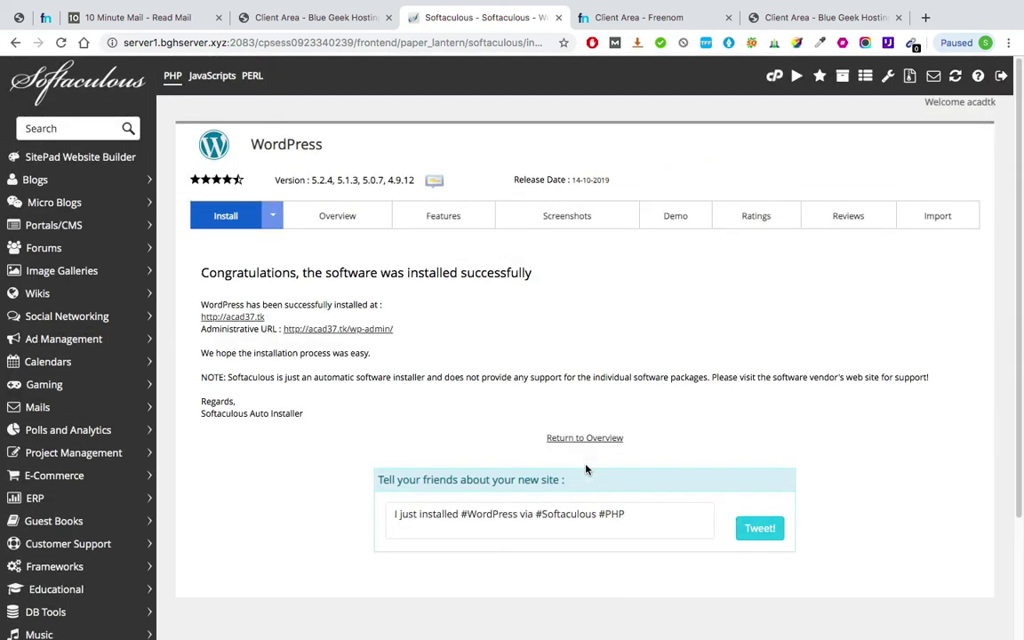
- Open the new acad37.tk site from the success page, then close its unreachable tab
{"action": "scroll", "coordinate": [322, 304], "scroll_direction": "up", "scroll_amount": 5}
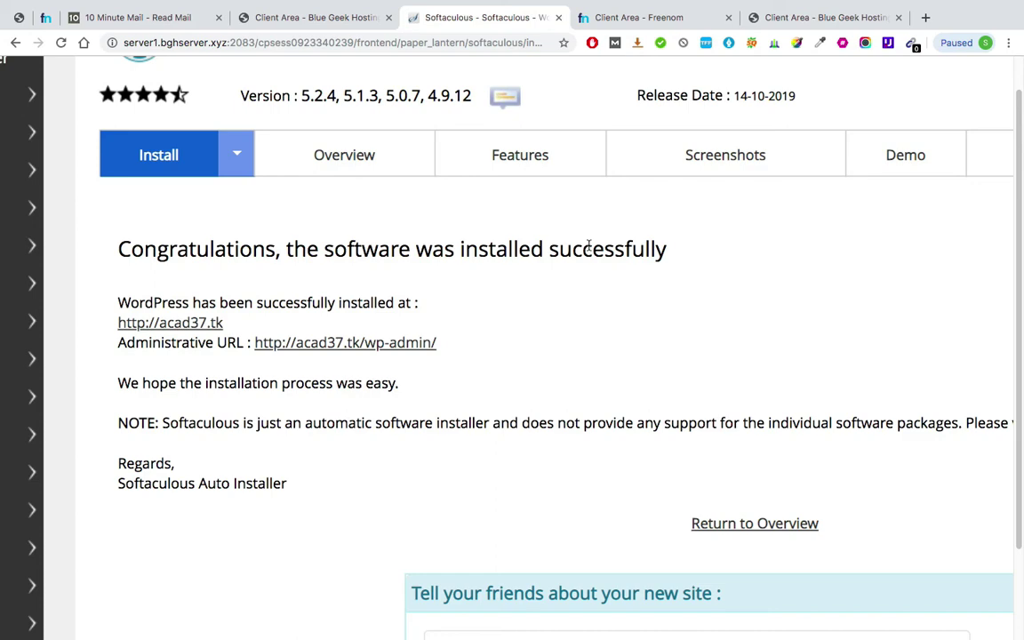
{"action": "scroll", "coordinate": [174, 308], "scroll_direction": "up", "scroll_amount": 5}
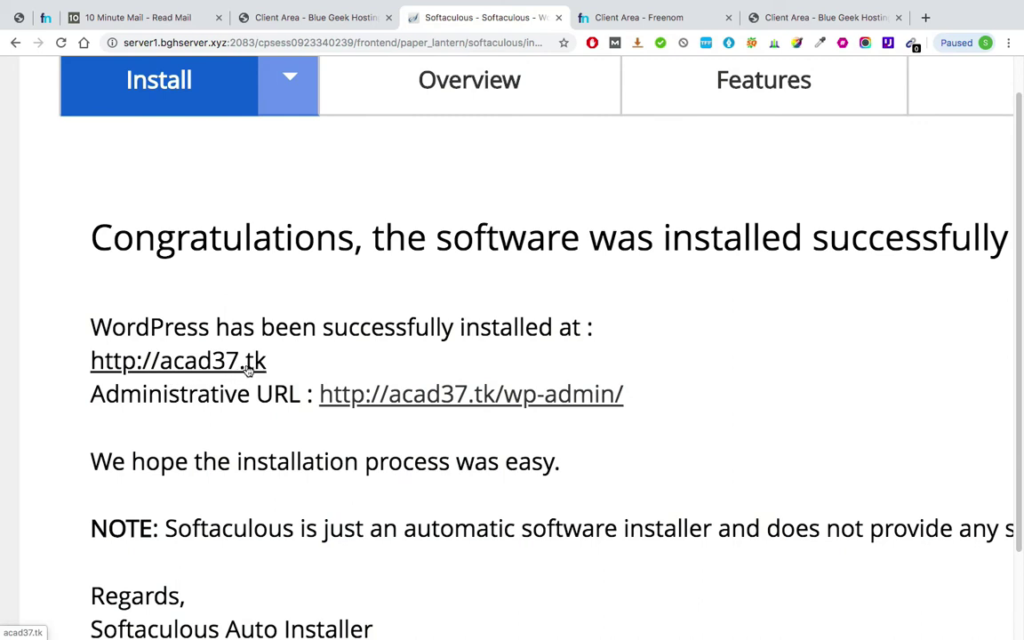
{"action": "left_click", "coordinate": [249, 369], "text": "super"}
{"action": "left_click", "coordinate": [533, 18]}
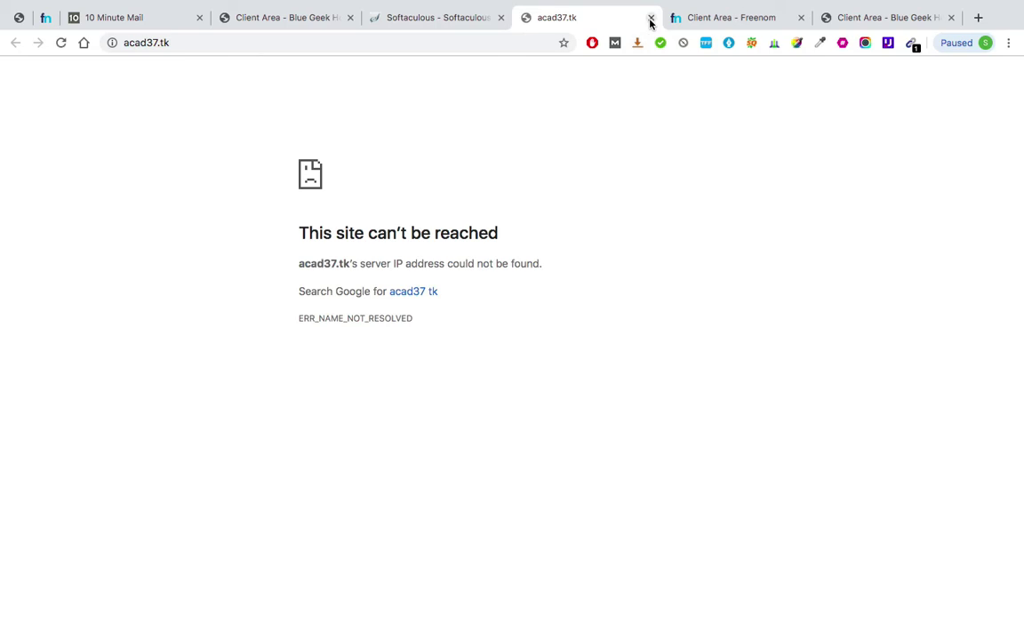
{"action": "left_click", "coordinate": [651, 19]}
{"action": "scroll", "coordinate": [346, 252], "scroll_direction": "down", "scroll_amount": 5}
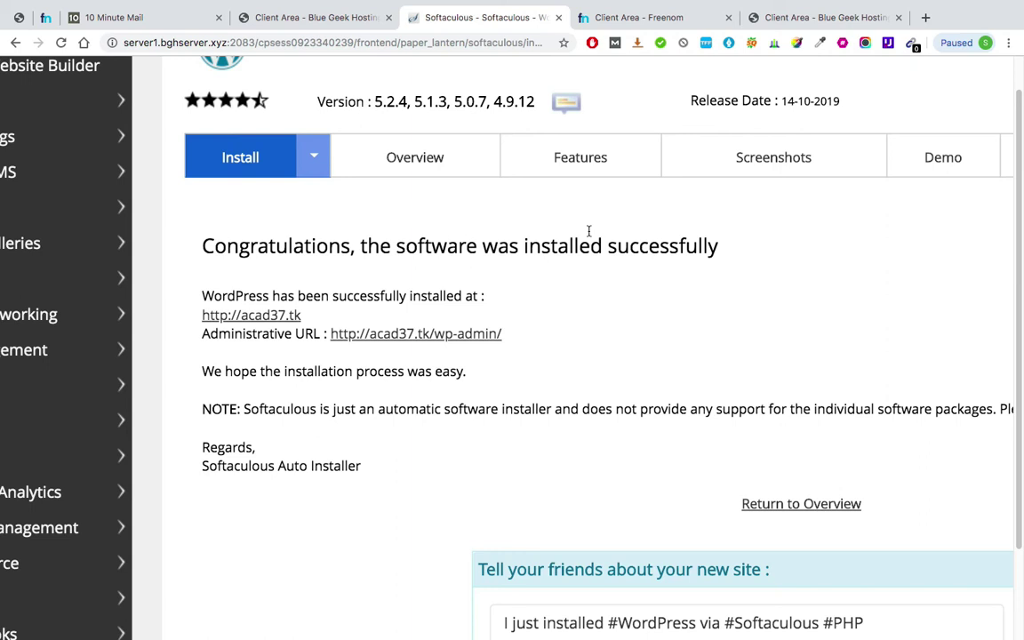
- Go to acad37.tk's Nameservers page under My Domains and select 'Use custom nameservers'
{"action": "left_click", "coordinate": [634, 19]}
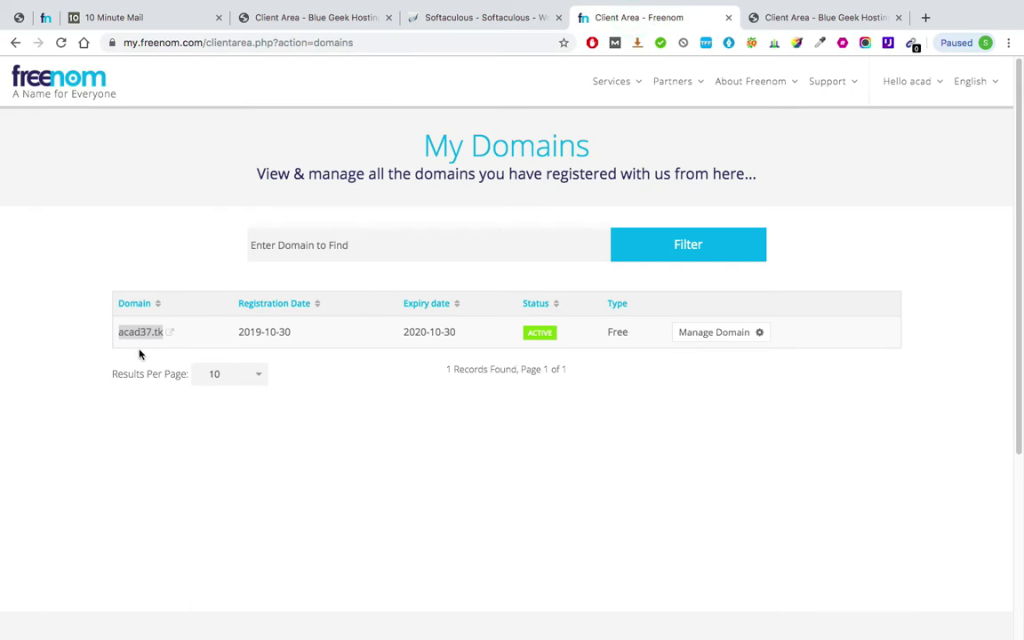
{"action": "left_click", "coordinate": [357, 440]}
{"action": "left_click", "coordinate": [619, 80]}
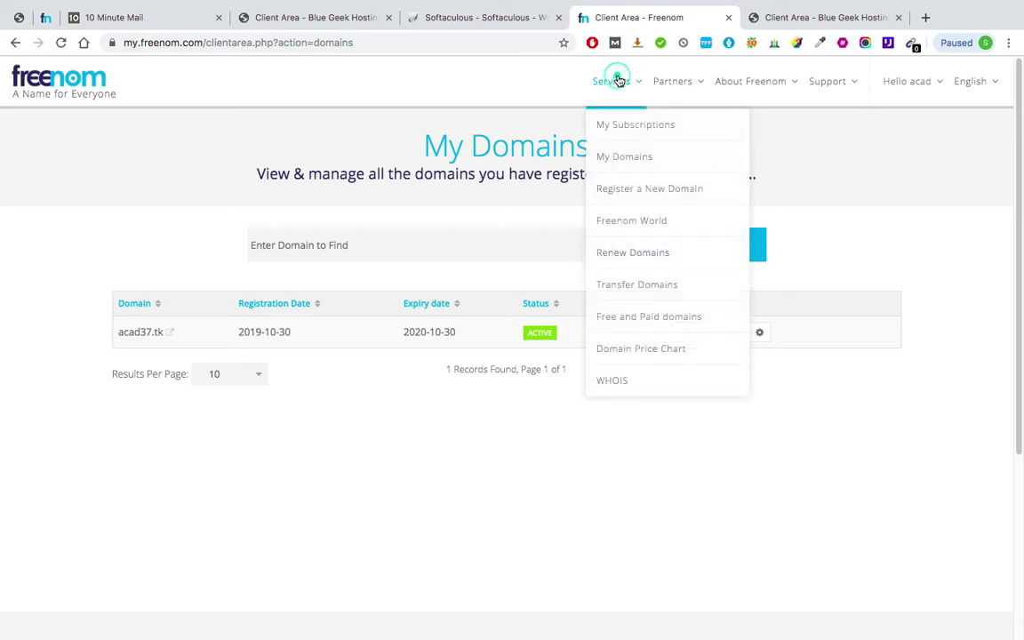
{"action": "left_click", "coordinate": [626, 156]}
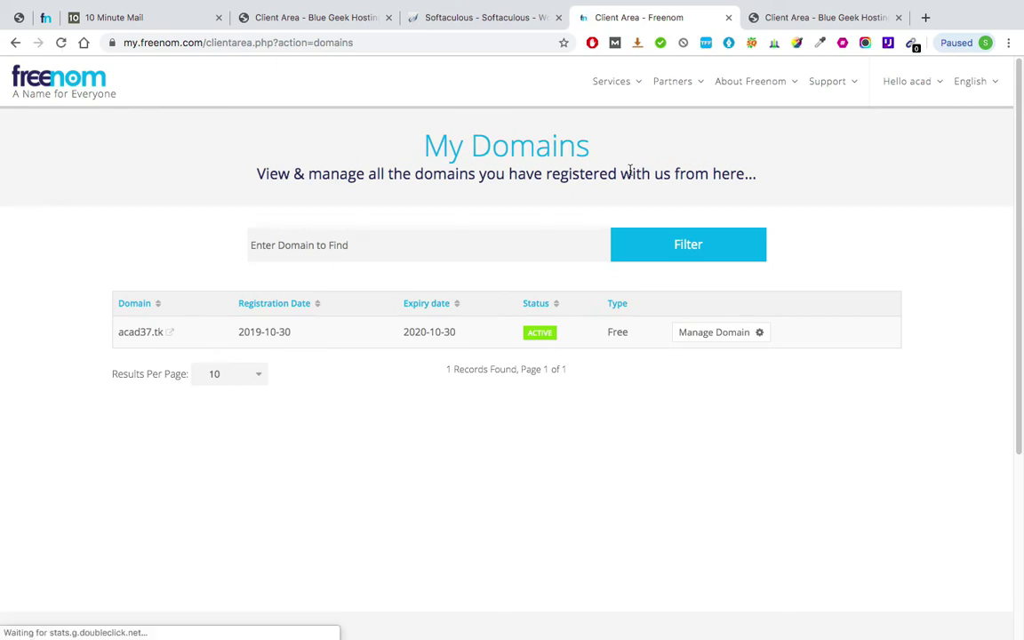
{"action": "left_click", "coordinate": [748, 333]}
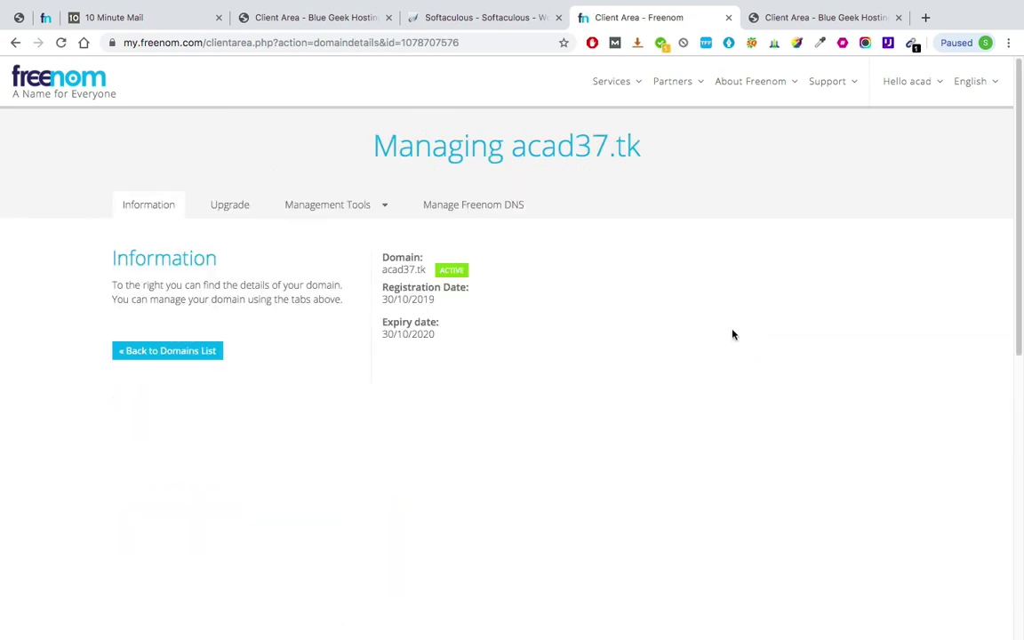
{"action": "left_click", "coordinate": [353, 208]}
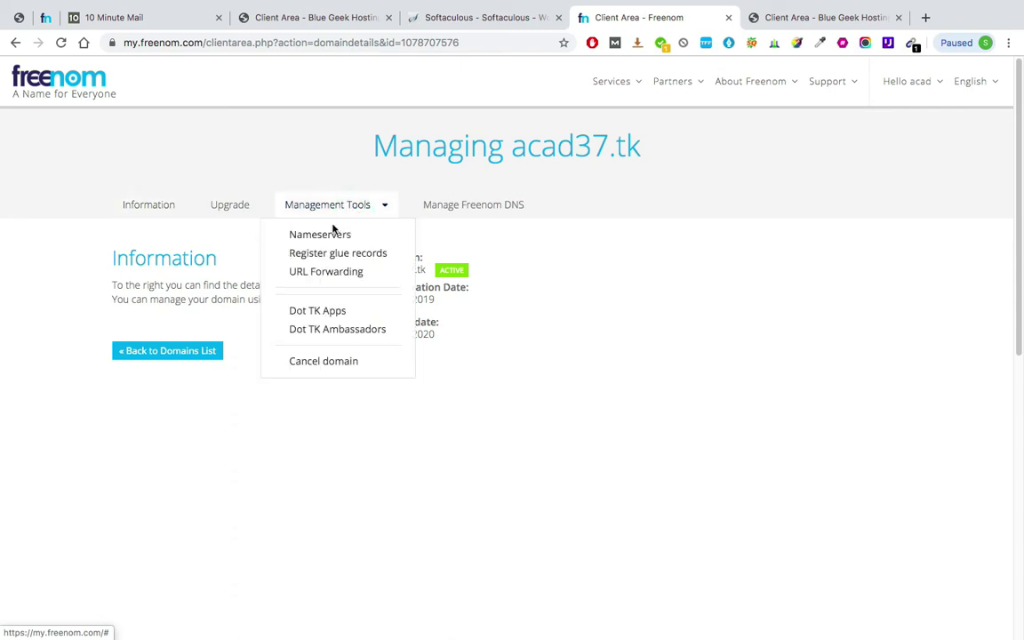
{"action": "left_click", "coordinate": [340, 236]}
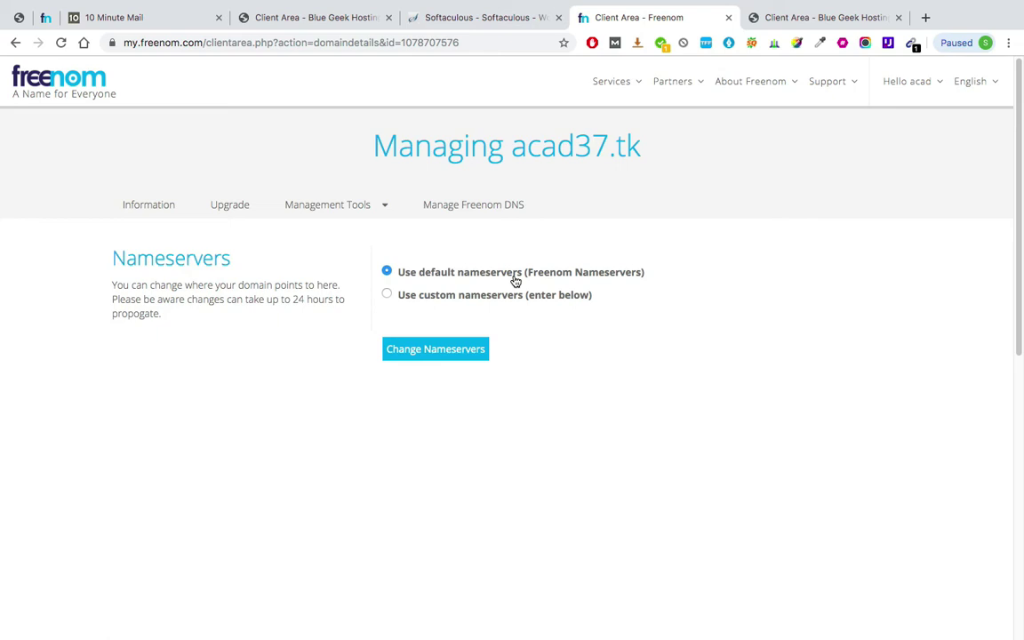
{"action": "left_click", "coordinate": [387, 296]}
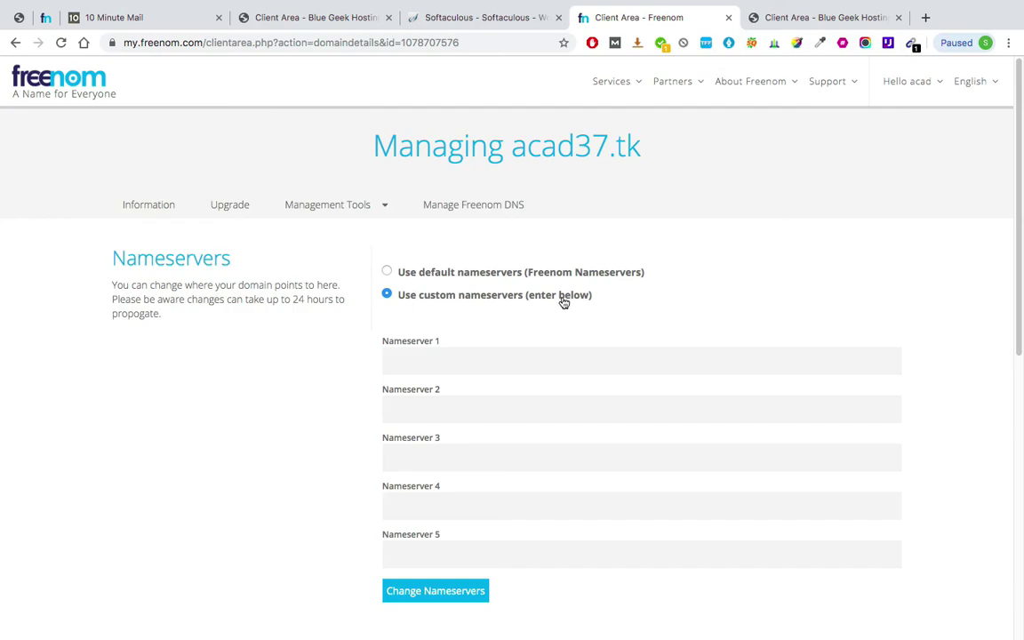
{"action": "key", "text": "ctrl+Left"}
- In Preview, move the screenshot window, quit Stickies, and zoom in on the nameserver lines
{"action": "scroll", "coordinate": [267, 278], "scroll_direction": "up", "scroll_amount": 3}
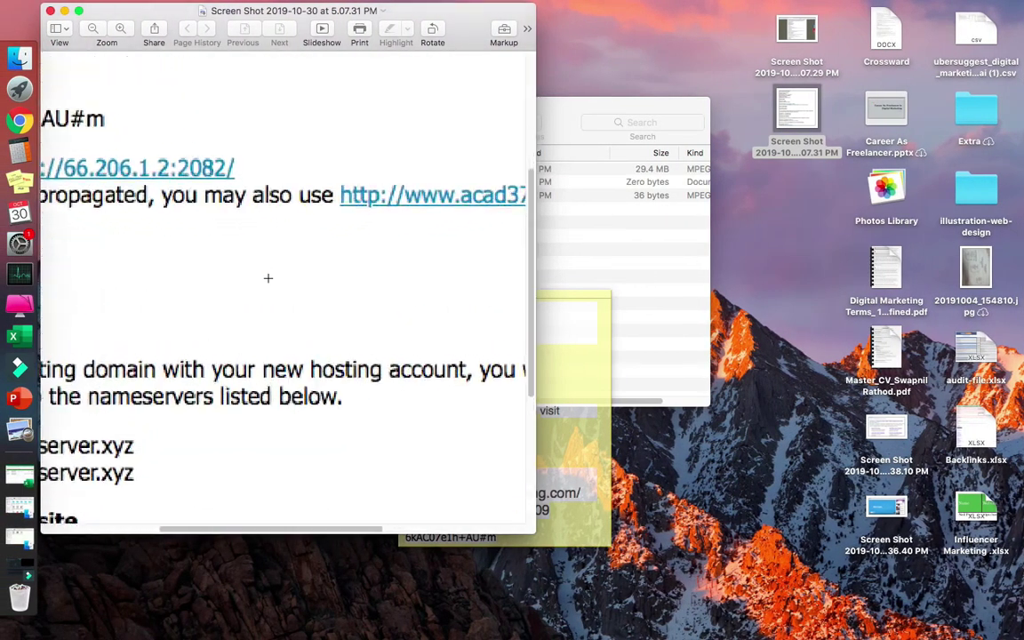
{"action": "left_click_drag", "start_coordinate": [297, 11], "coordinate": [517, 51]}
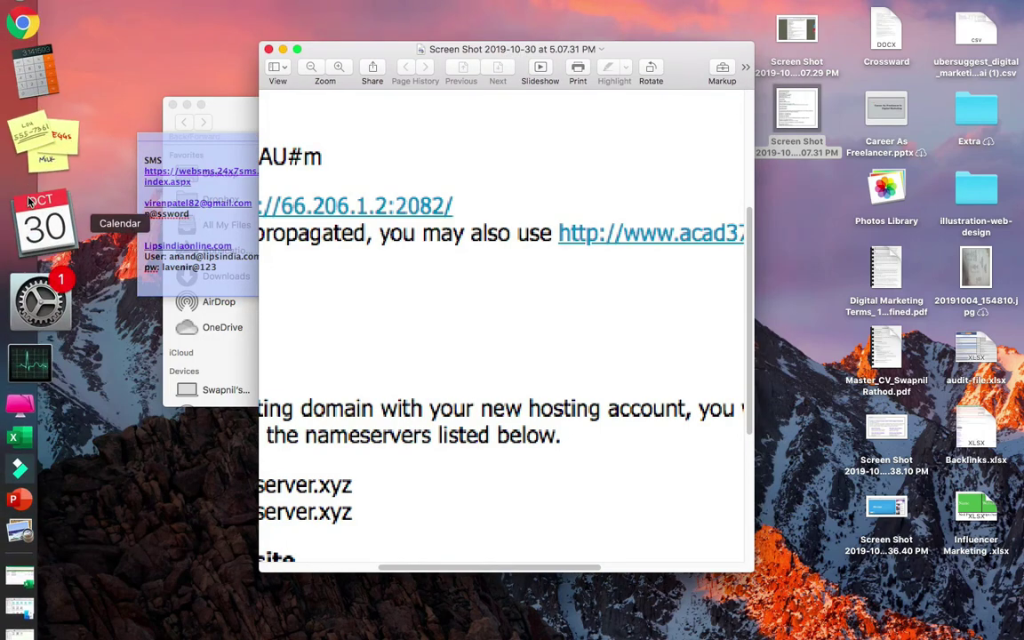
{"action": "right_click", "coordinate": [46, 178]}
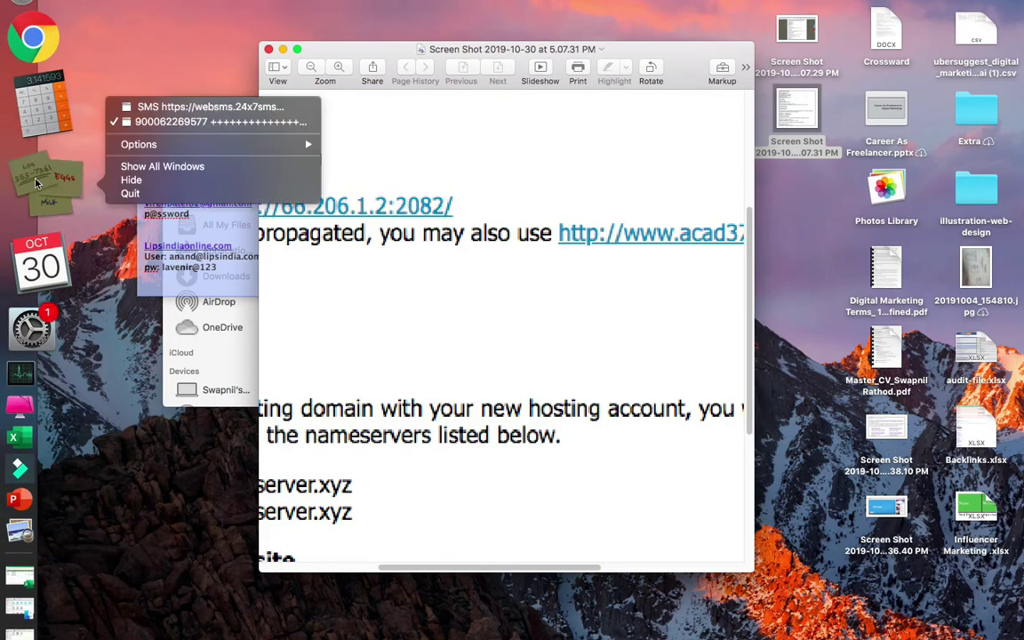
{"action": "left_click", "coordinate": [127, 193]}
{"action": "scroll", "coordinate": [522, 305], "scroll_direction": "down", "scroll_amount": 4}
{"action": "scroll", "coordinate": [521, 307], "scroll_direction": "down", "scroll_amount": 2}
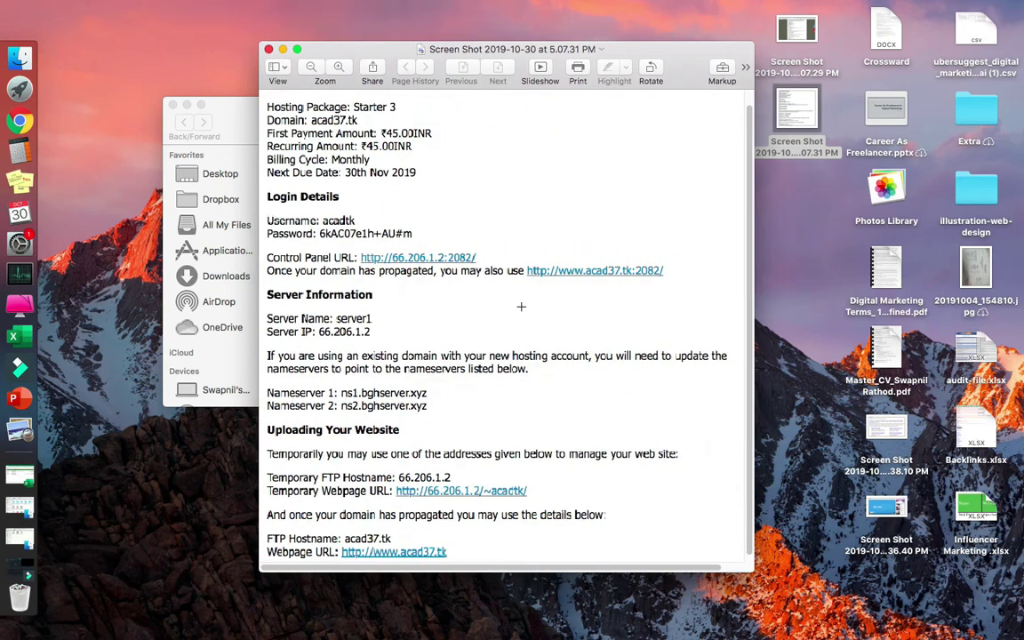
{"action": "scroll", "coordinate": [330, 433], "scroll_direction": "up", "scroll_amount": 6}
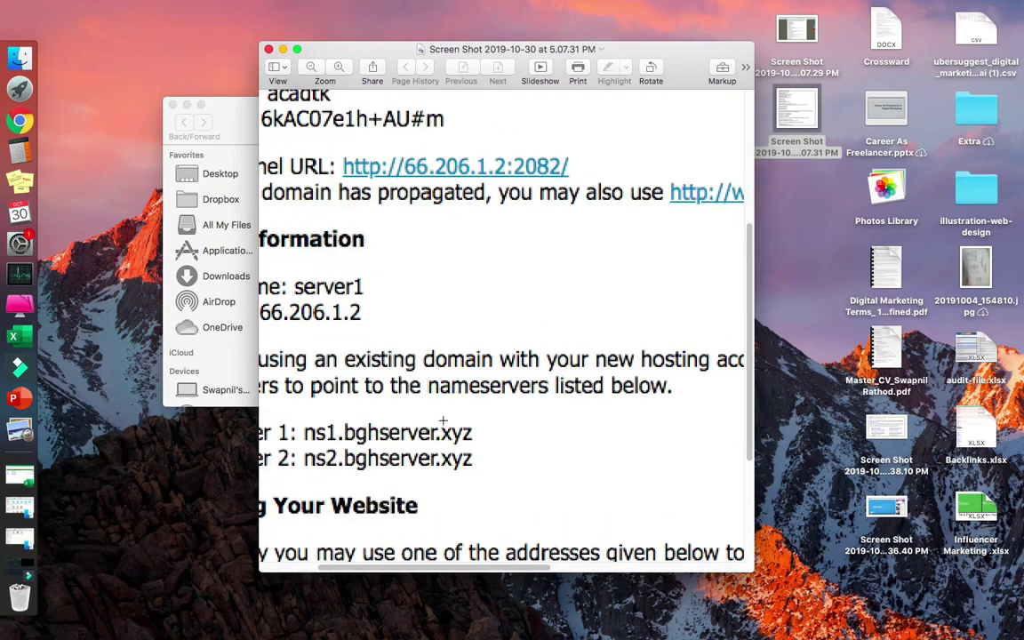
- Enter ns1.bghserver.xyz into Freenom's Nameserver 1, checking the screenshot midway
{"action": "key", "text": "ctrl+Right"}
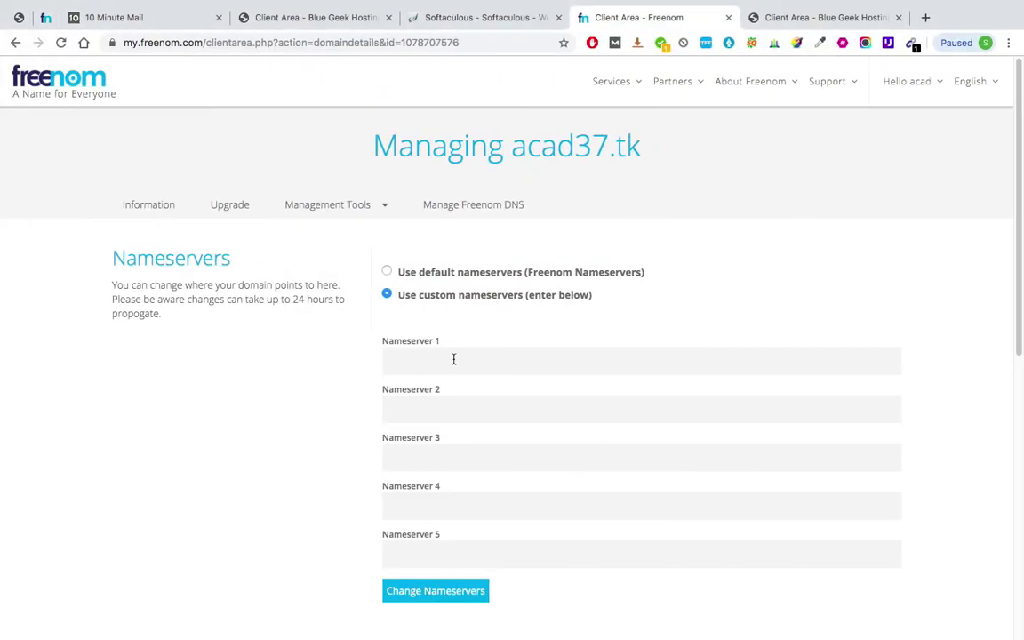
{"action": "left_click", "coordinate": [452, 359]}
{"action": "type", "text": "ns1.bgh"}
{"action": "key", "text": "ctrl+Left"}
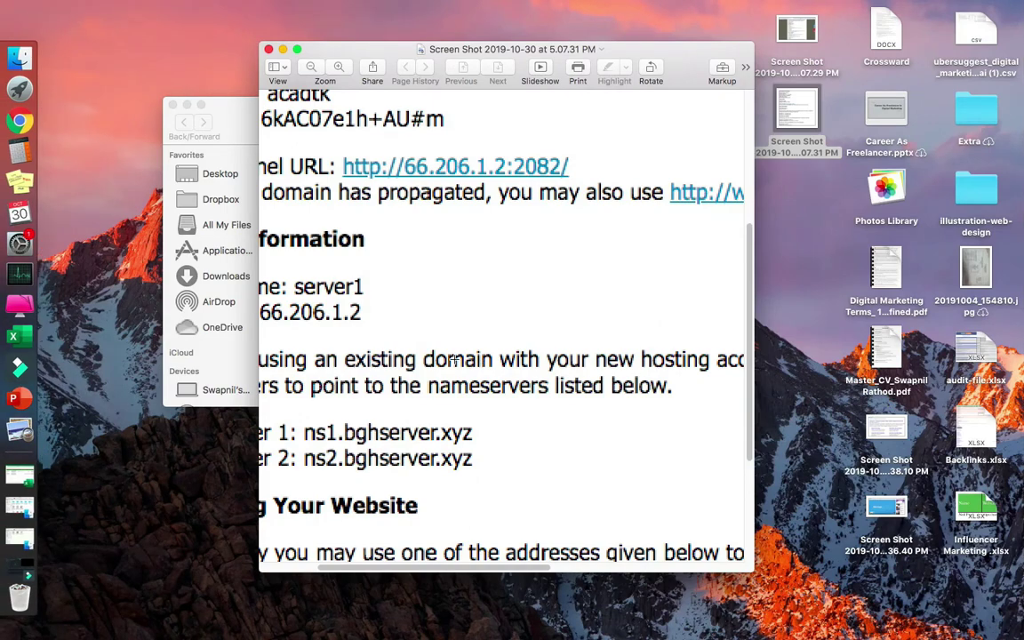
{"action": "key", "text": "ctrl+Right"}
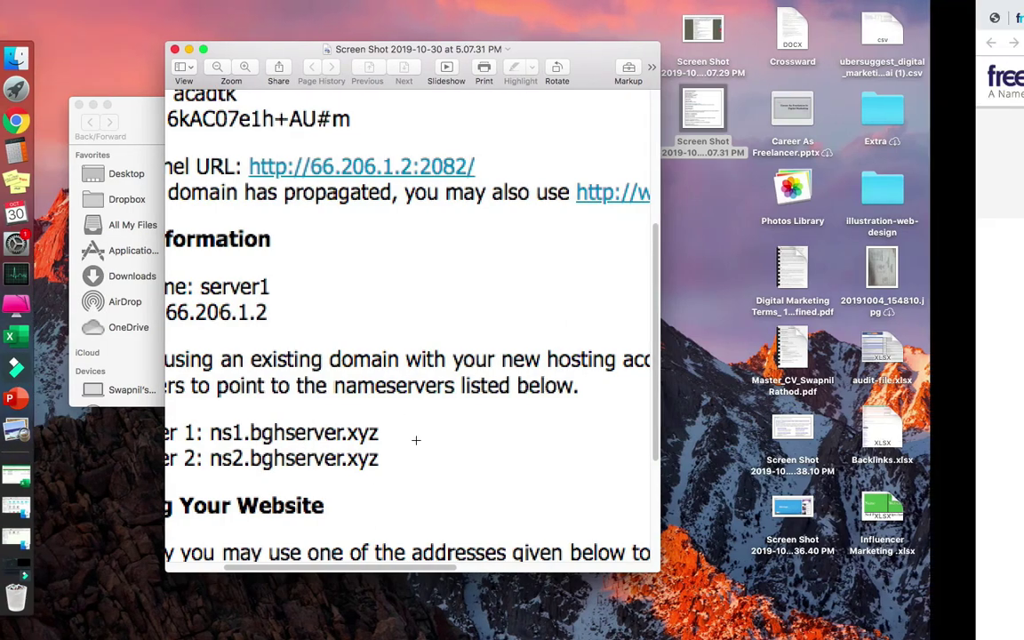
{"action": "type", "text": "se"}
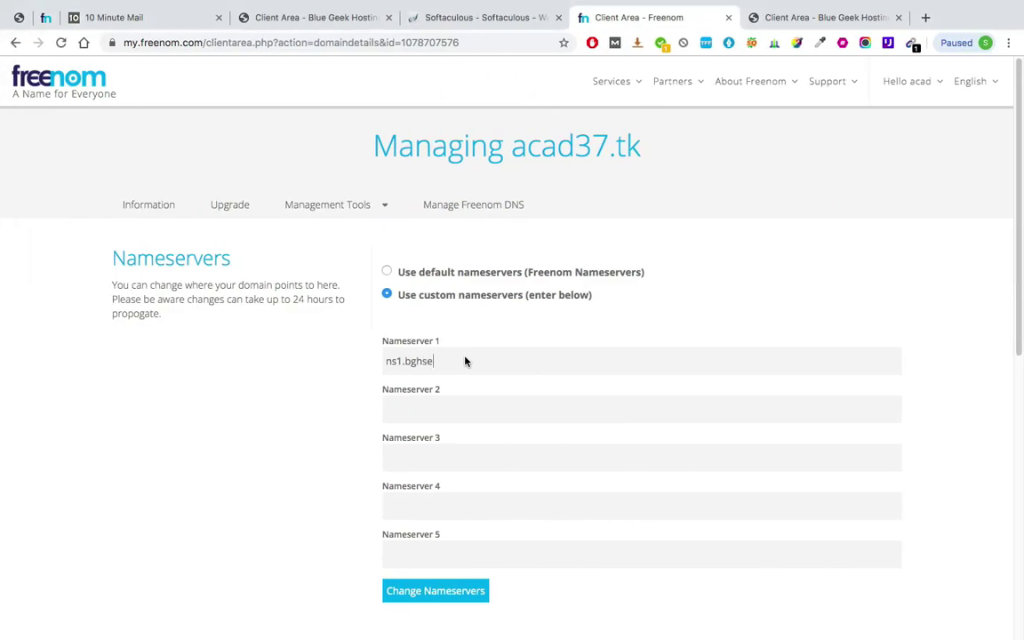
{"action": "type", "text": "rver.xyz"}
- Copy Nameserver 1 into Nameserver 2, change it to ns2.bghserver.xyz, and save with Change Nameservers
{"action": "key", "text": "ctrl+a"}
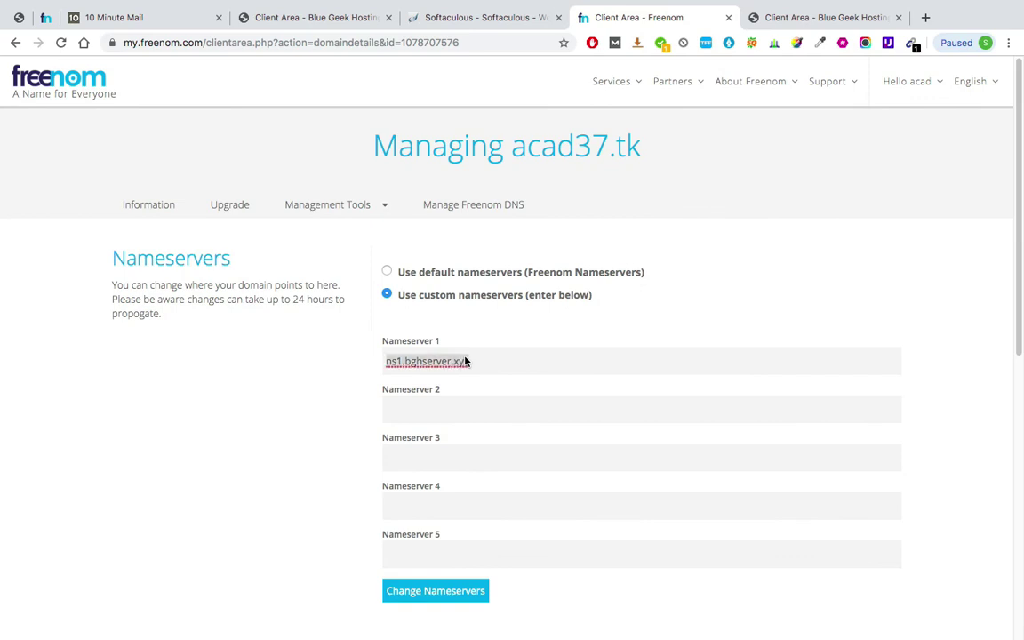
{"action": "key", "text": "ctrl+c"}
{"action": "left_click", "coordinate": [455, 406]}
{"action": "key", "text": "ctrl+v"}
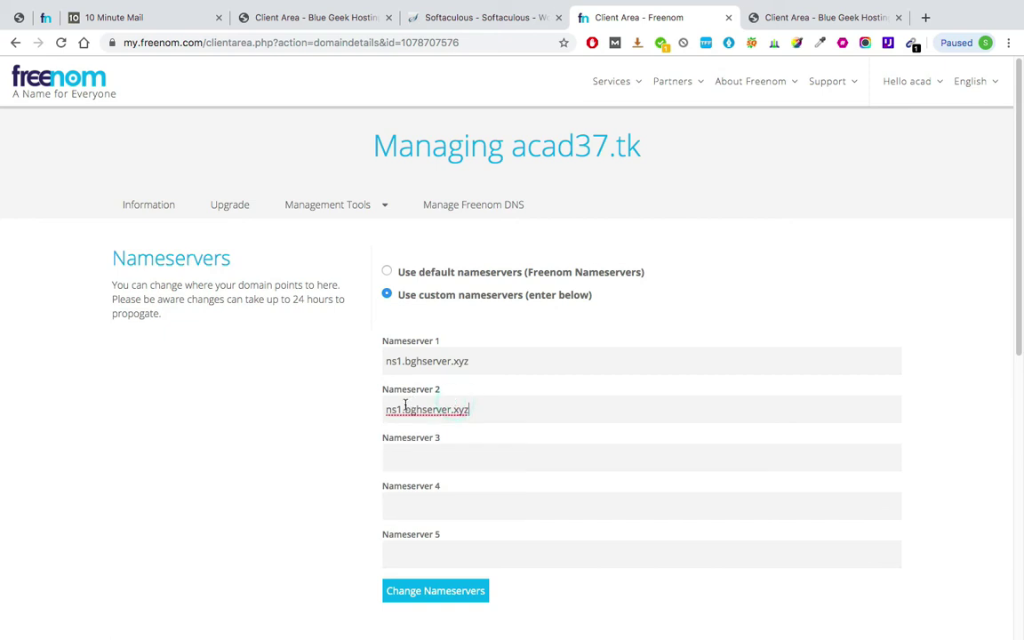
{"action": "left_click", "coordinate": [400, 409]}
{"action": "key", "text": "BackSpace"}
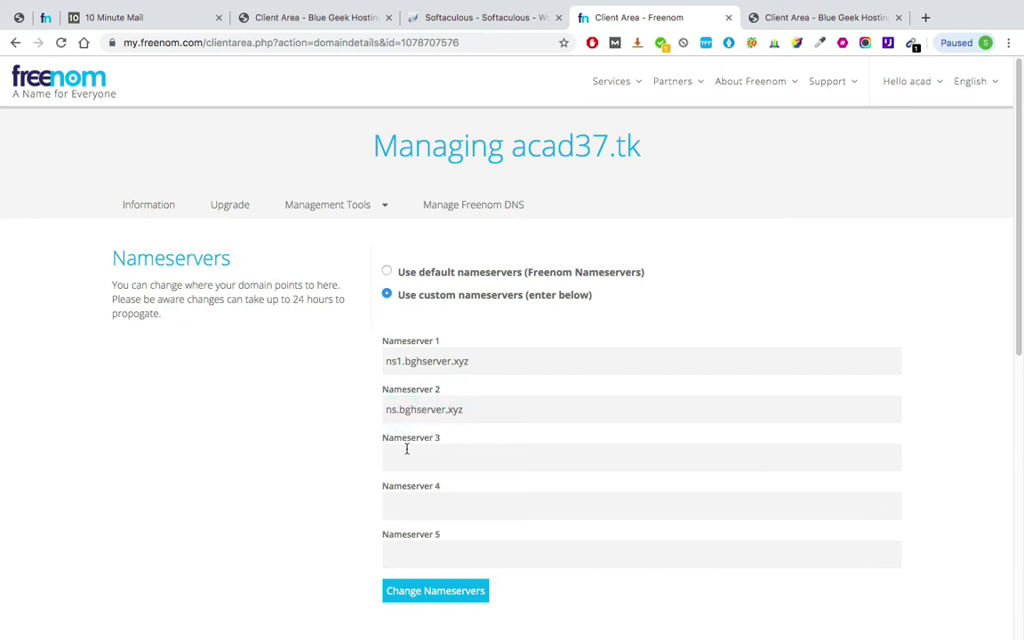
{"action": "type", "text": "2"}
{"action": "left_click", "coordinate": [421, 600]}
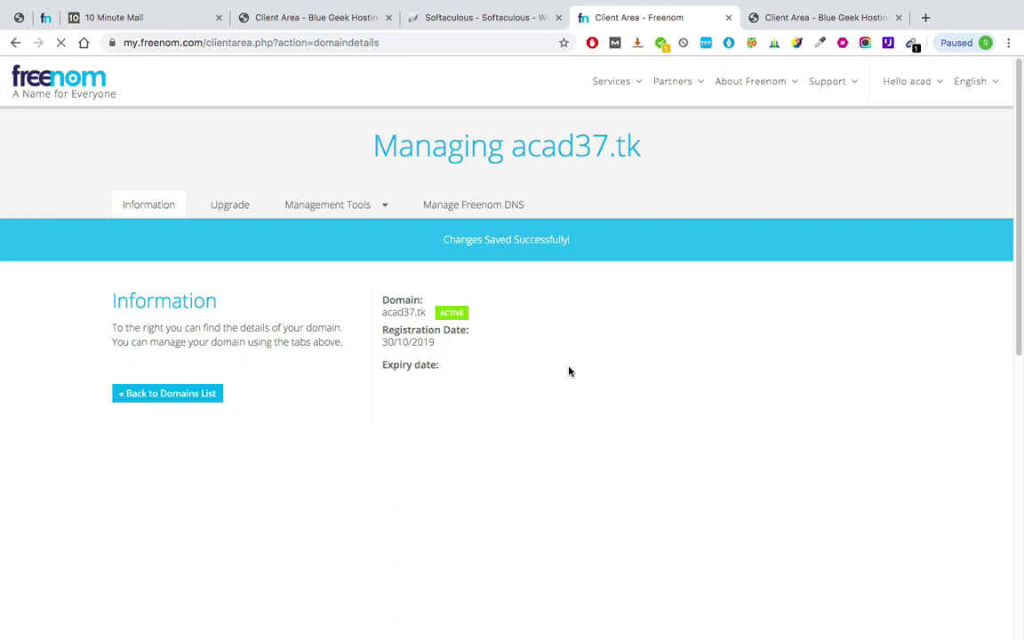
{"action": "left_click", "coordinate": [521, 25]}
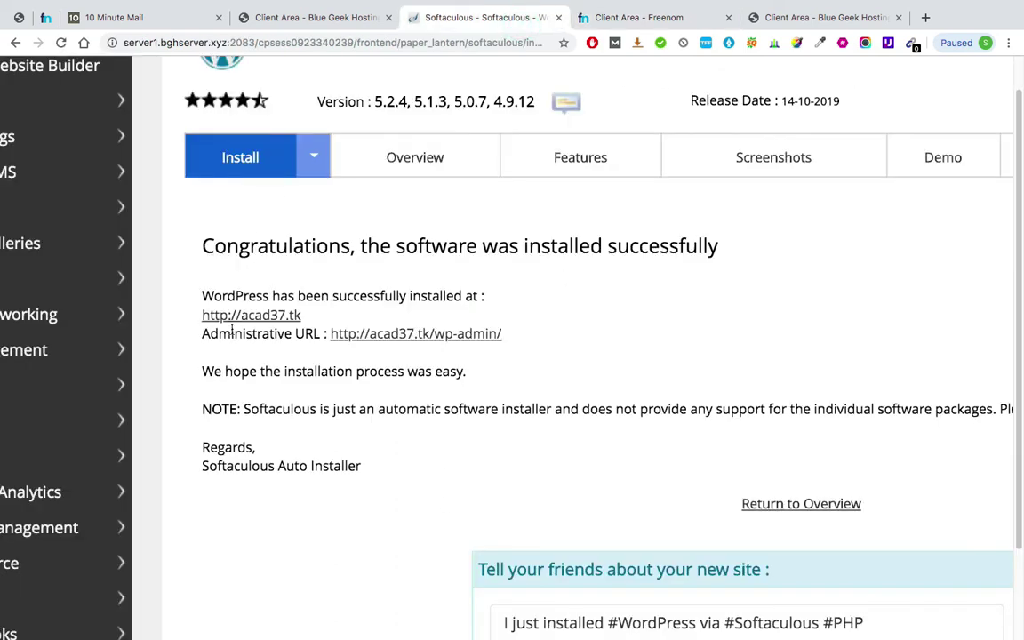
{"action": "left_click", "coordinate": [284, 316]}
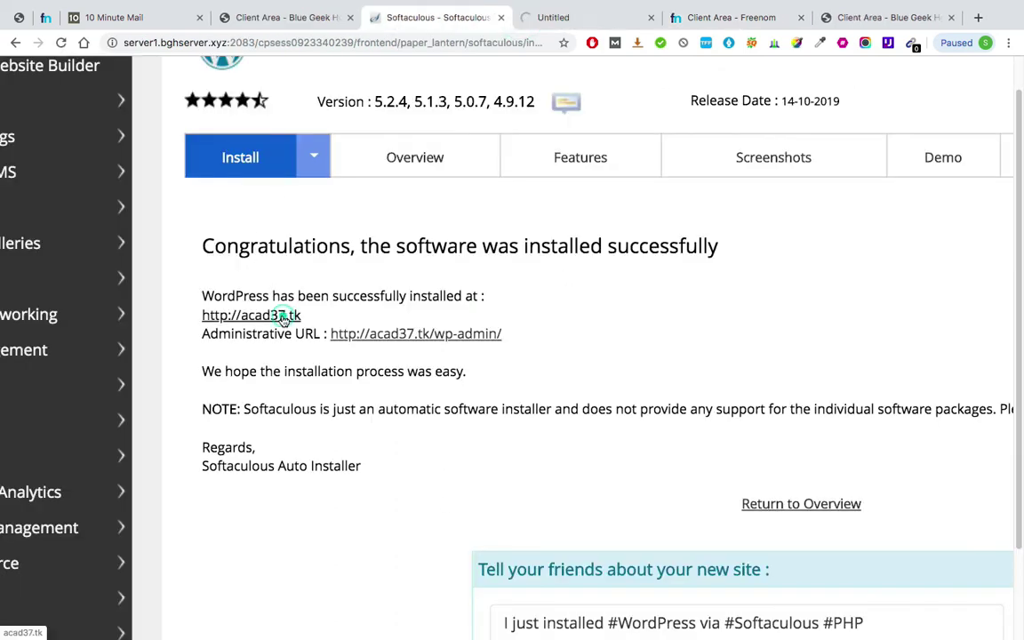
{"action": "left_click", "coordinate": [588, 16]}
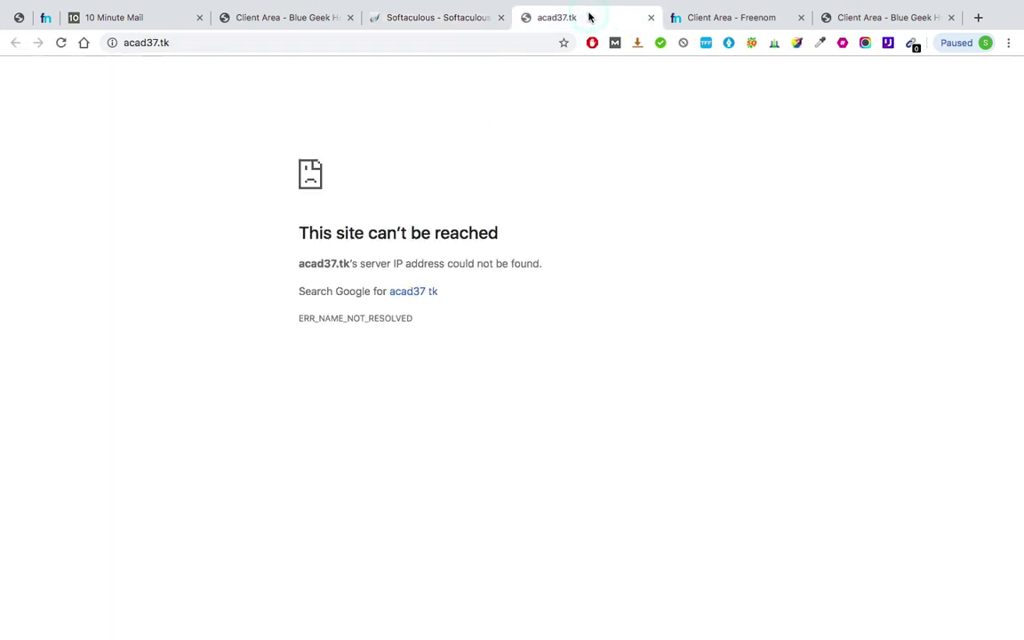
{"action": "key", "text": "ctrl+shift+Tab"}
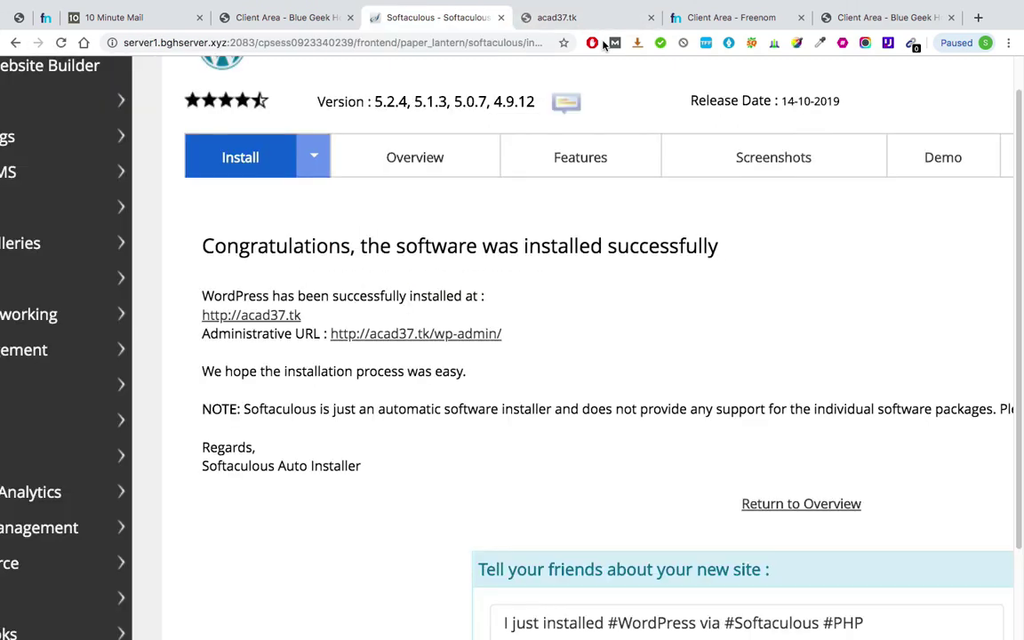
{"action": "left_click", "coordinate": [278, 326]}
{"action": "left_click", "coordinate": [535, 19]}
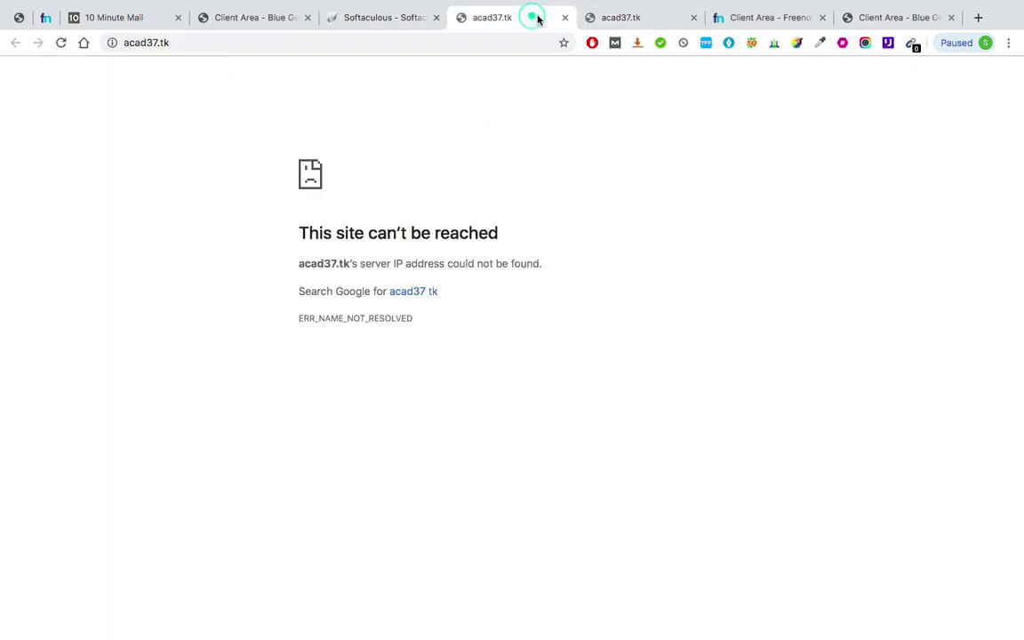